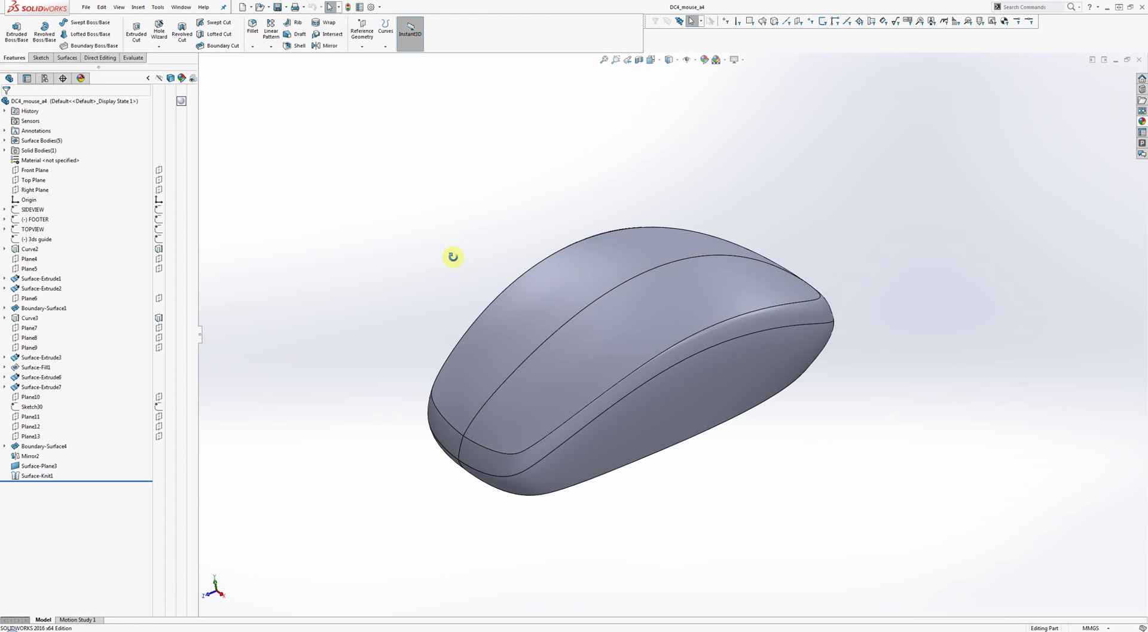
pyautogui.moveTo(452, 257); pyautogui.dragTo(492, 275, button='middle')
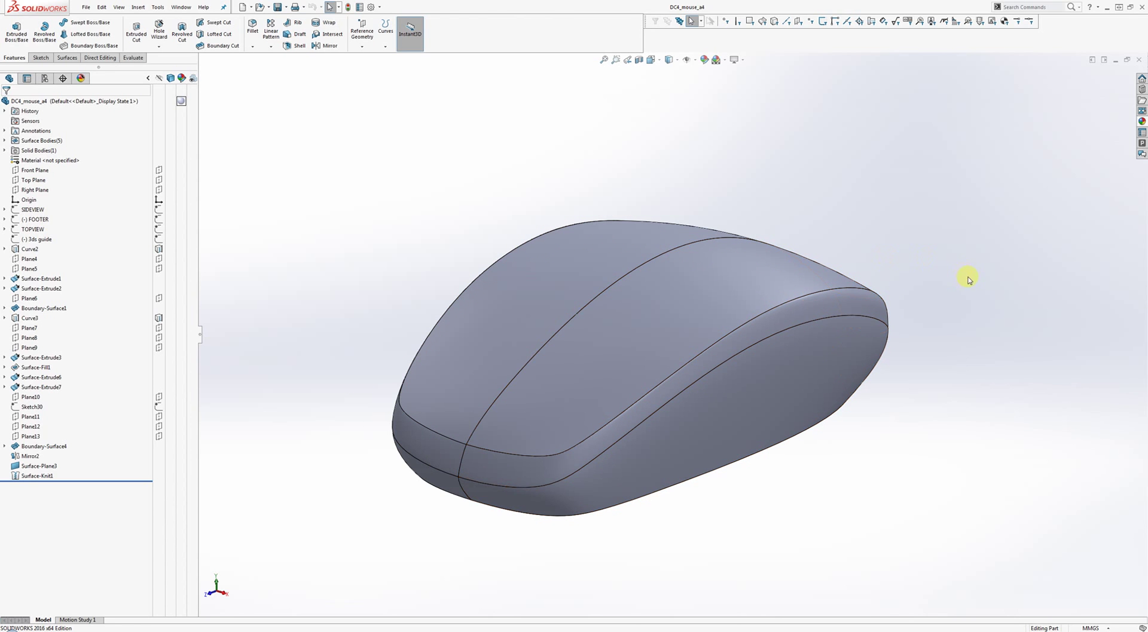
pyautogui.moveTo(966, 274); pyautogui.dragTo(897, 267, button='middle')
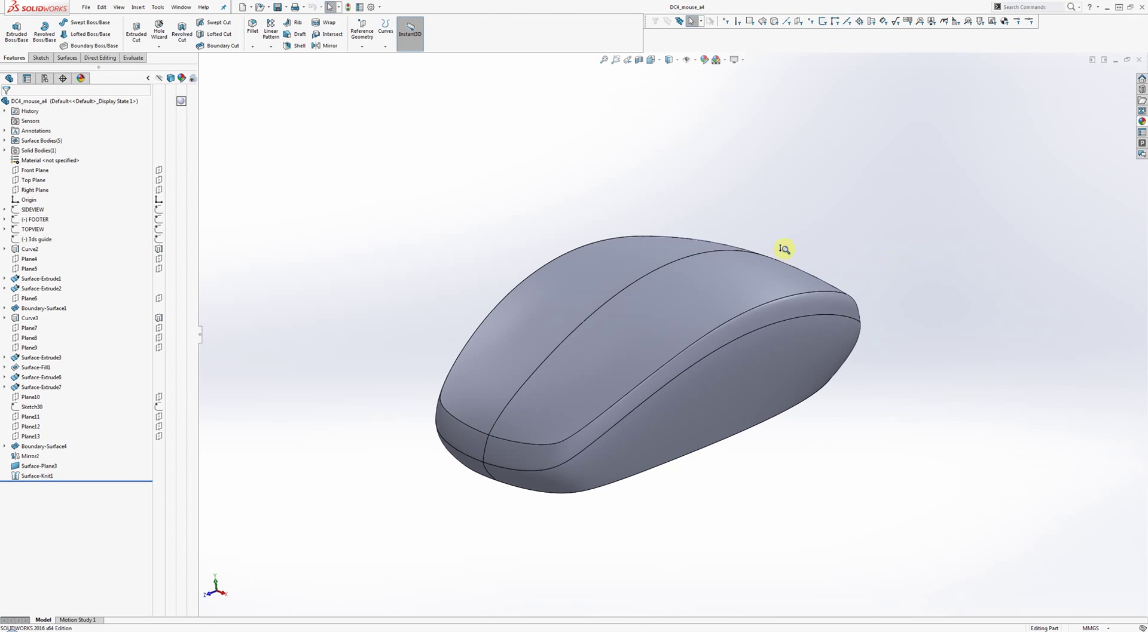
pyautogui.press('f')
pyautogui.scroll(1, 741, 216)
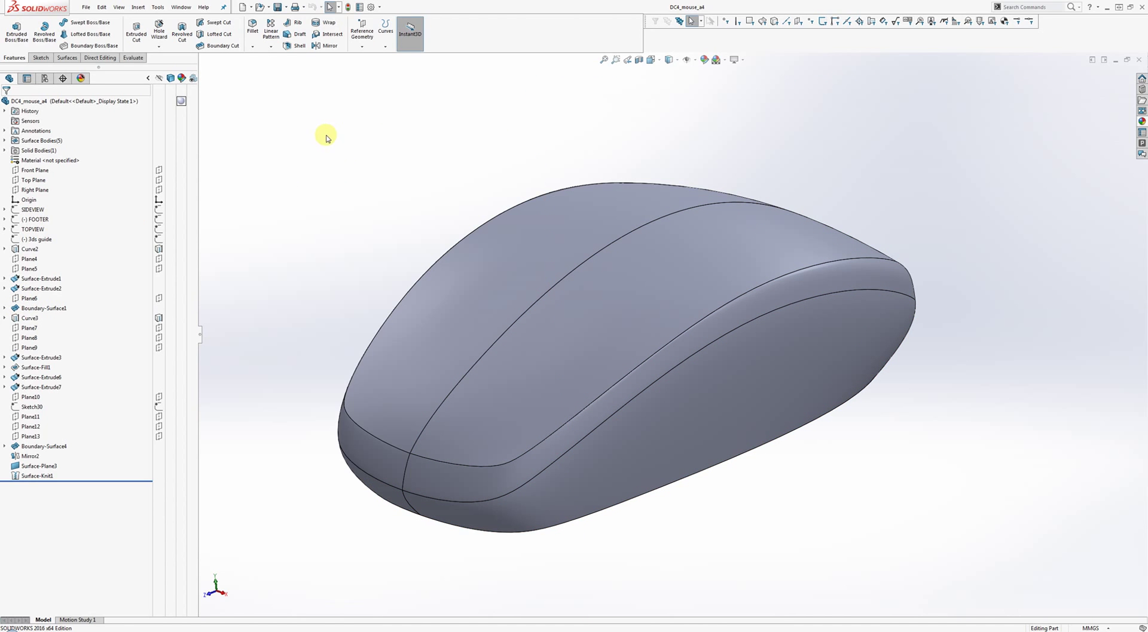
# Show the 3dsguide1 sketch contained in Curve2.
pyautogui.click(5, 249)
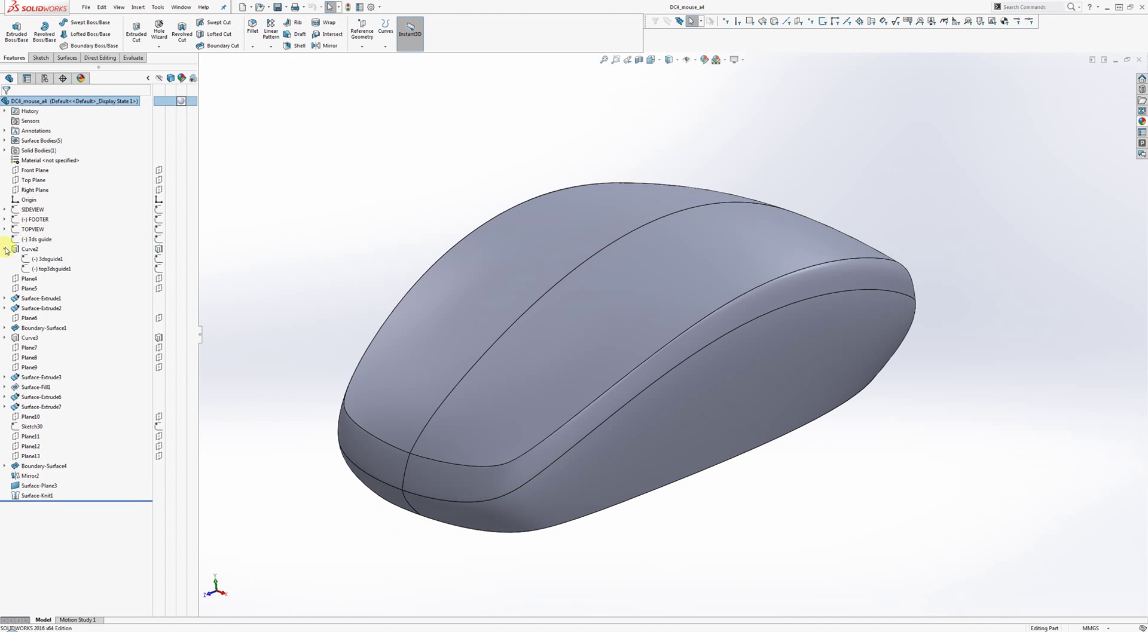
pyautogui.click(45, 259)
pyautogui.moveTo(377, 340)
pyautogui.mouseDown(button='middle')
pyautogui.moveTo(361, 271)
pyautogui.moveTo(363, 311)
pyautogui.moveTo(388, 334)
pyautogui.mouseUp(button='middle')
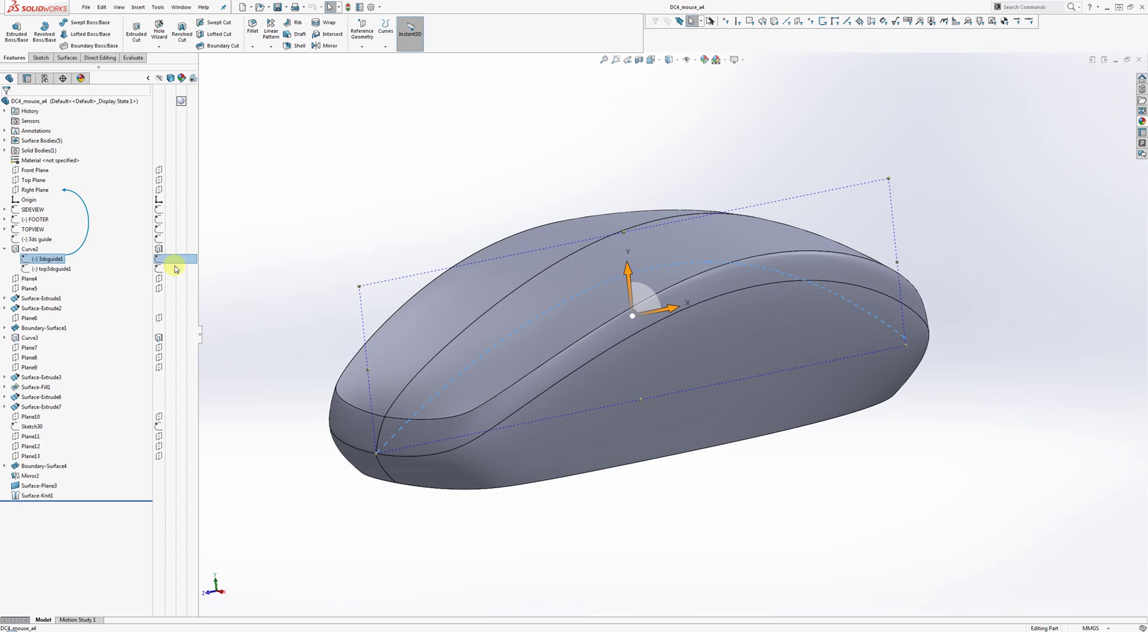
pyautogui.click(397, 212)
# Start a sketch on the Right Plane and convert the 3dsguide1 spline into it.
pyautogui.rightClick(31, 189)
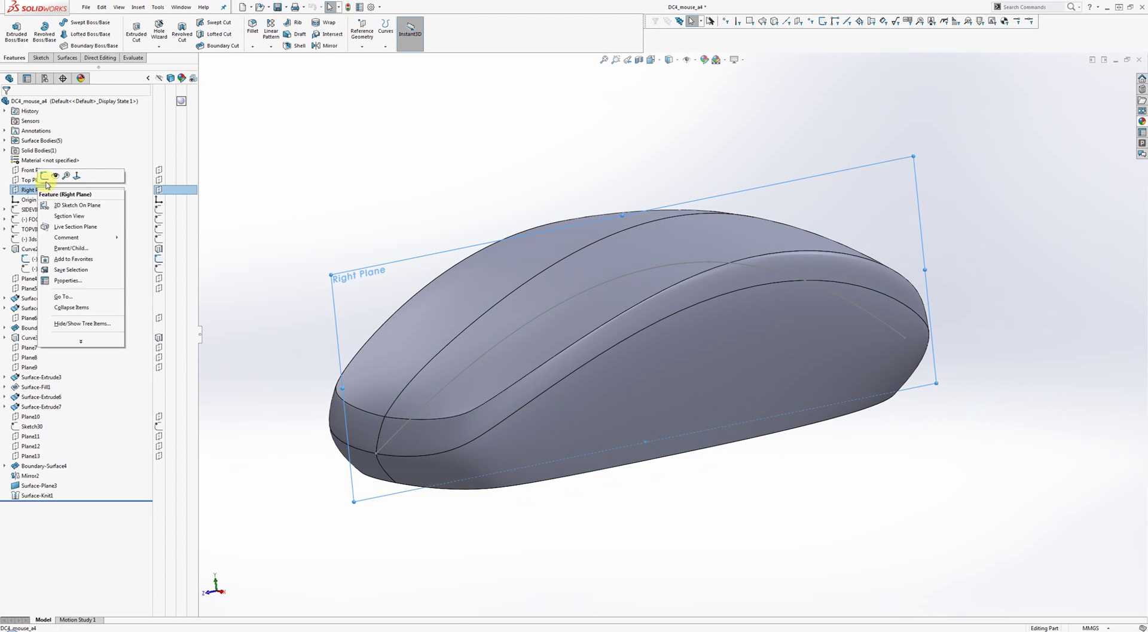
pyautogui.click(45, 176)
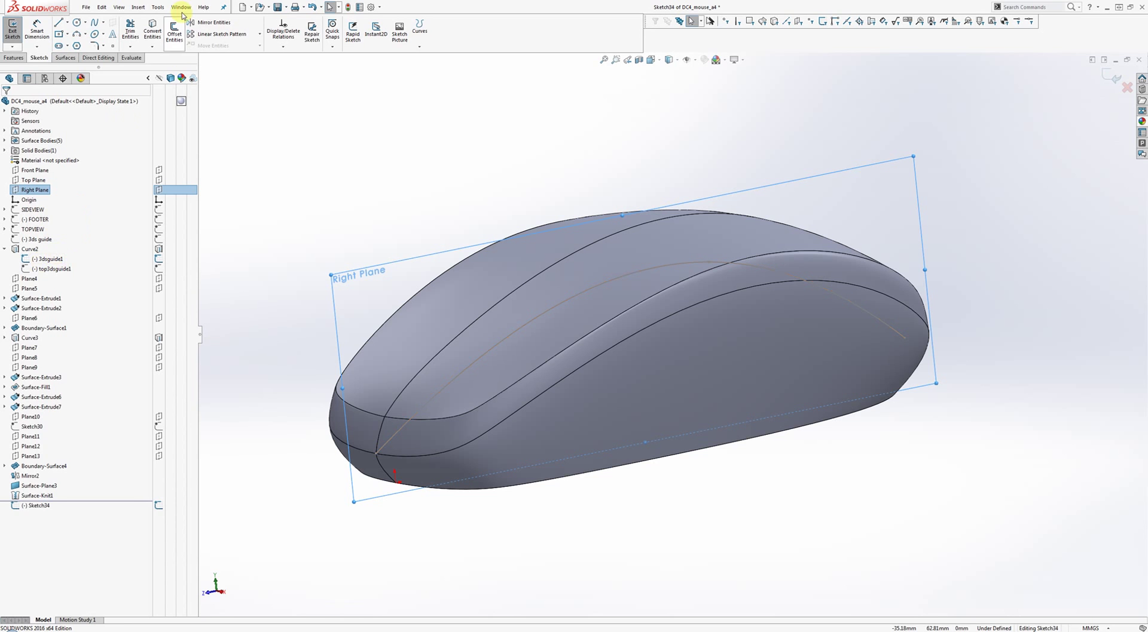
pyautogui.click(153, 33)
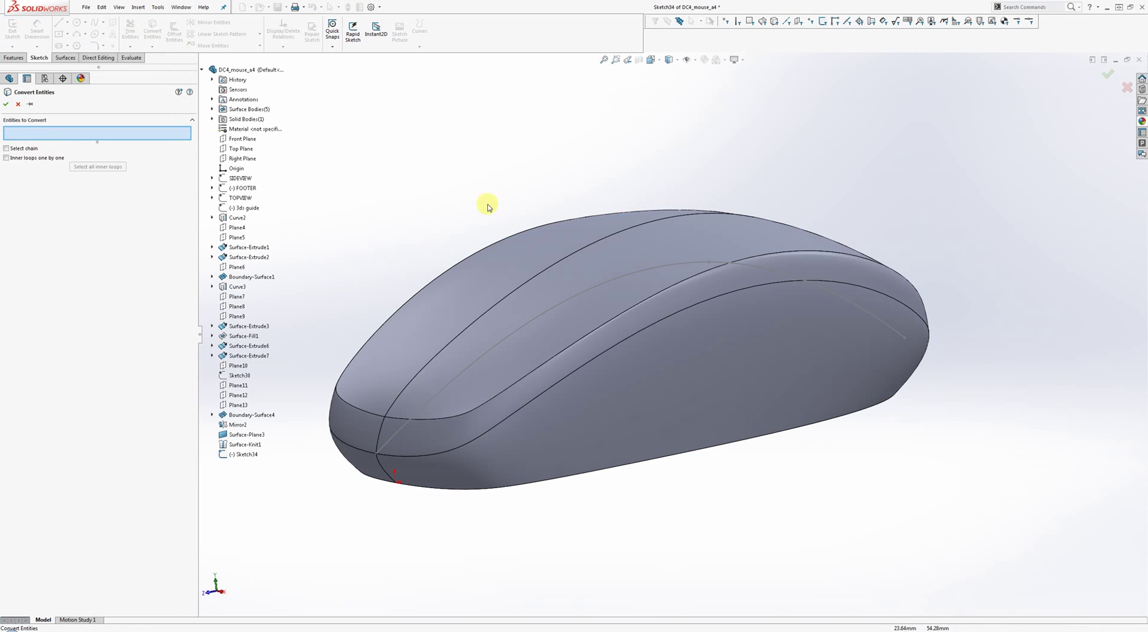
pyautogui.click(546, 312)
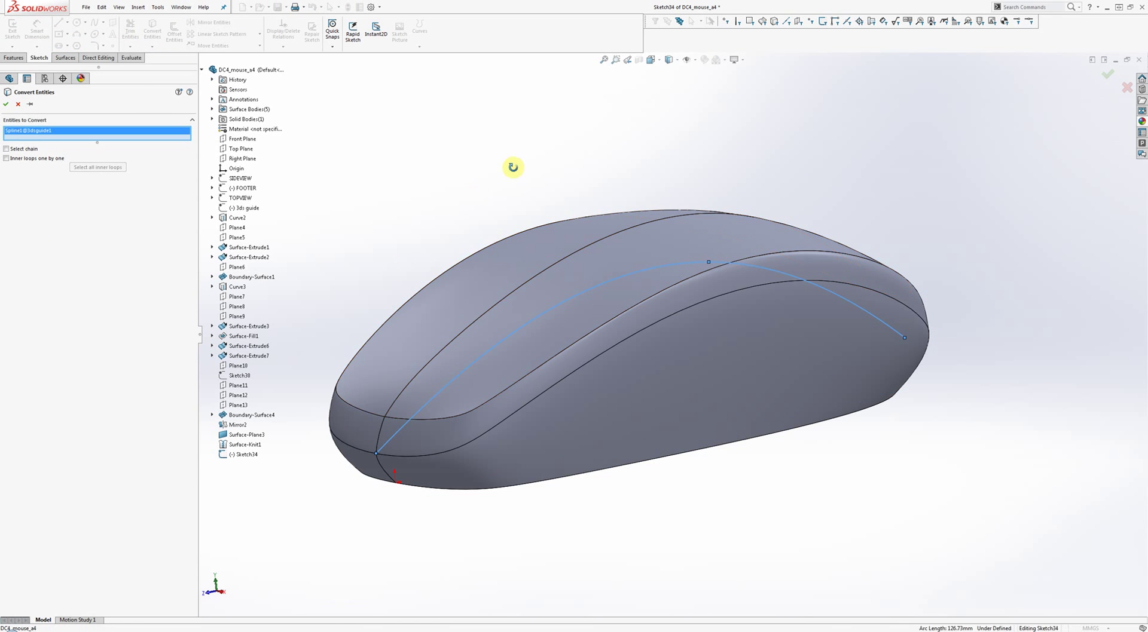
pyautogui.moveTo(512, 164); pyautogui.dragTo(514, 192, button='middle')
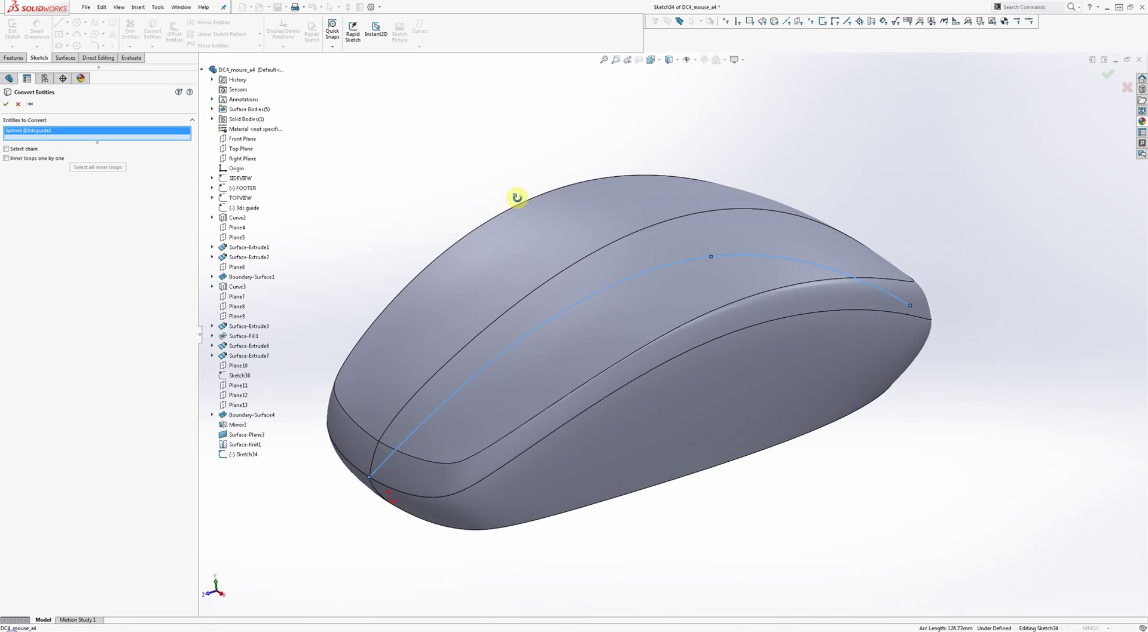
pyautogui.click(6, 105)
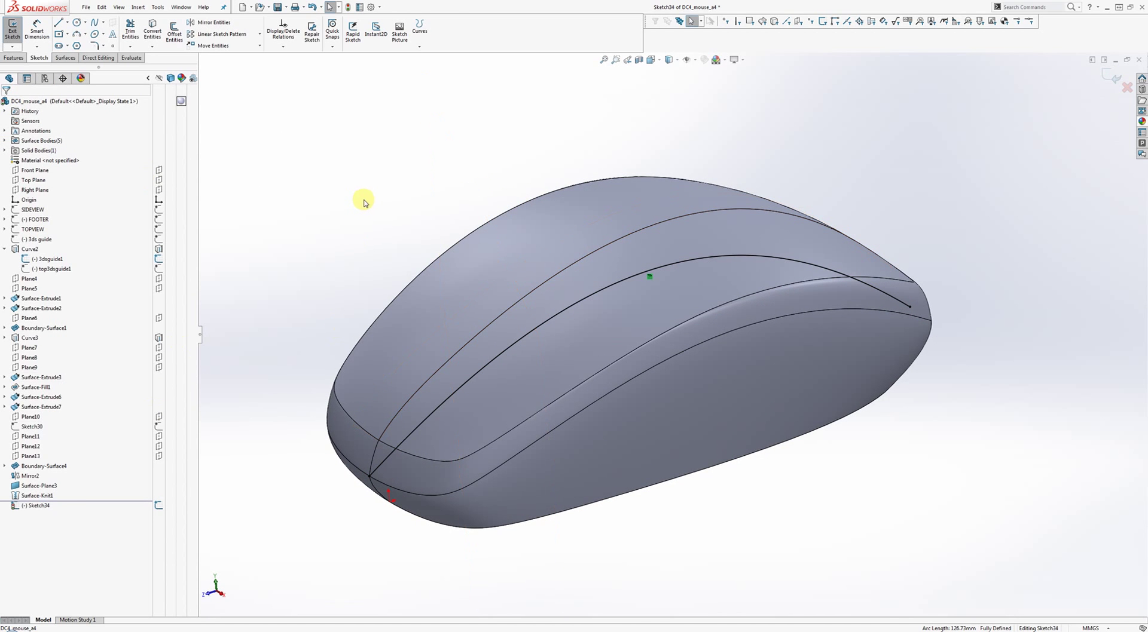
# Sketch a two-point spline from outside the rear of the mouse body to just short of the converted curve's rear end.
pyautogui.moveTo(699, 185); pyautogui.dragTo(850, 176, button='middle')
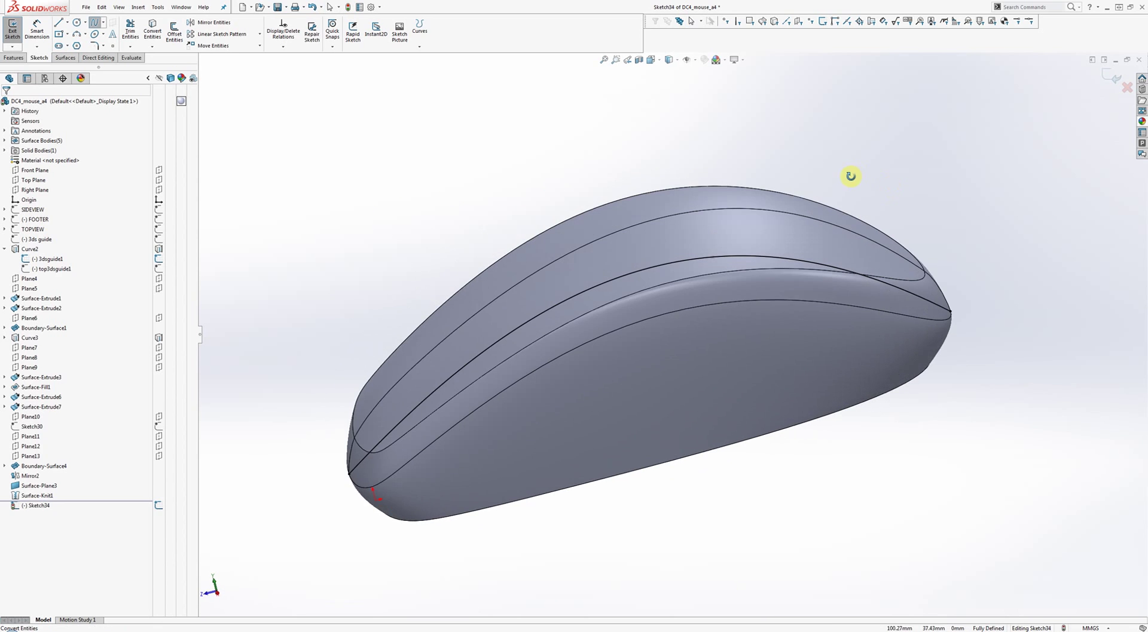
pyautogui.click(1048, 275)
pyautogui.click(961, 308)
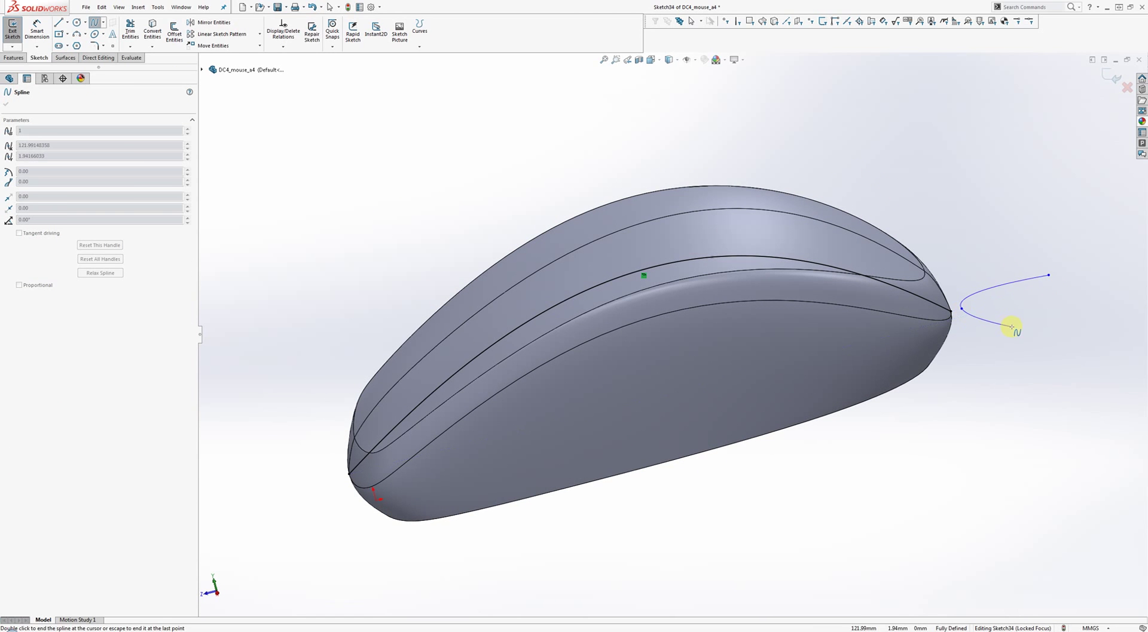
pyautogui.rightClick(1012, 328)
pyautogui.click(1017, 335)
# Make the rear spline's inner endpoint coincident with the converted curve.
pyautogui.moveTo(948, 328); pyautogui.dragTo(917, 328, button='middle')
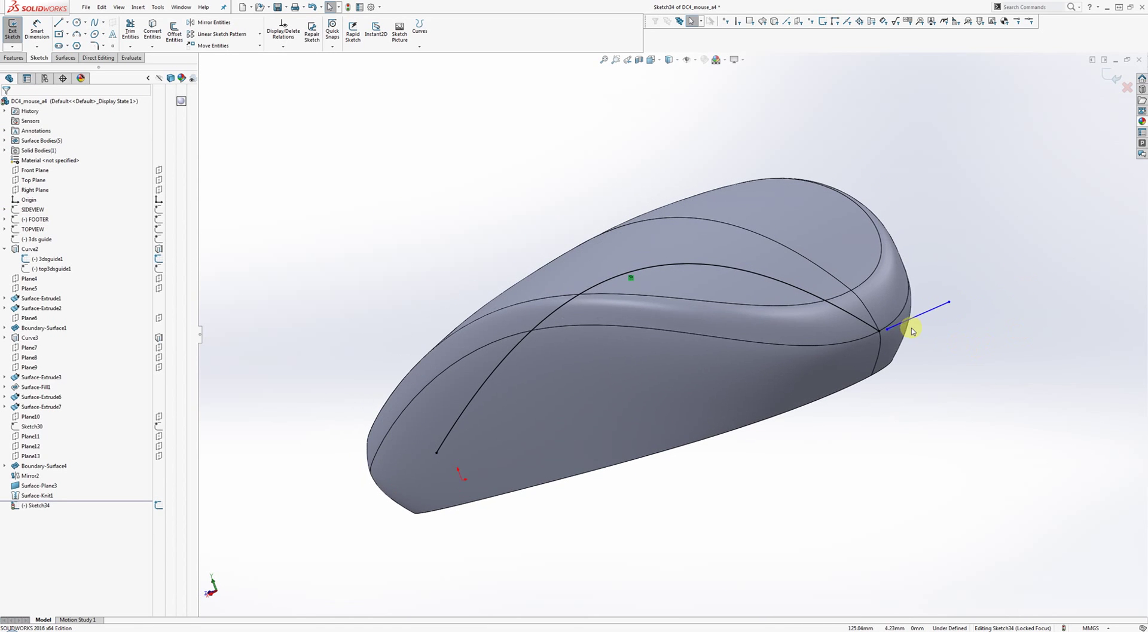
pyautogui.click(880, 329)
pyautogui.keyDown('ctrl'); pyautogui.click(858, 319); pyautogui.keyUp('ctrl')
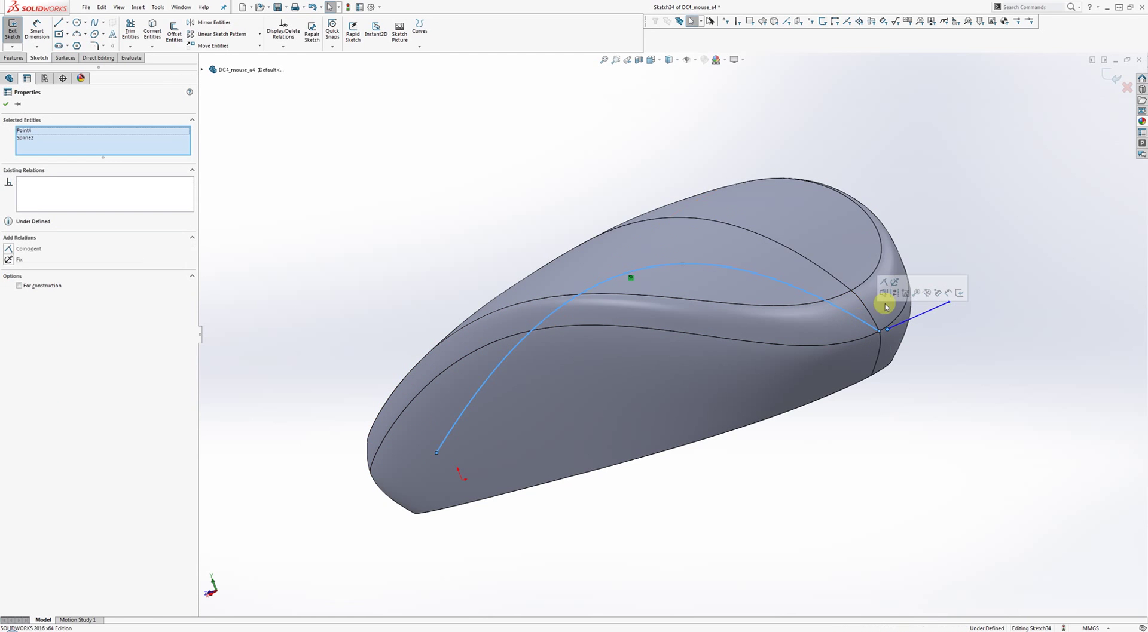
pyautogui.click(883, 283)
pyautogui.click(933, 389)
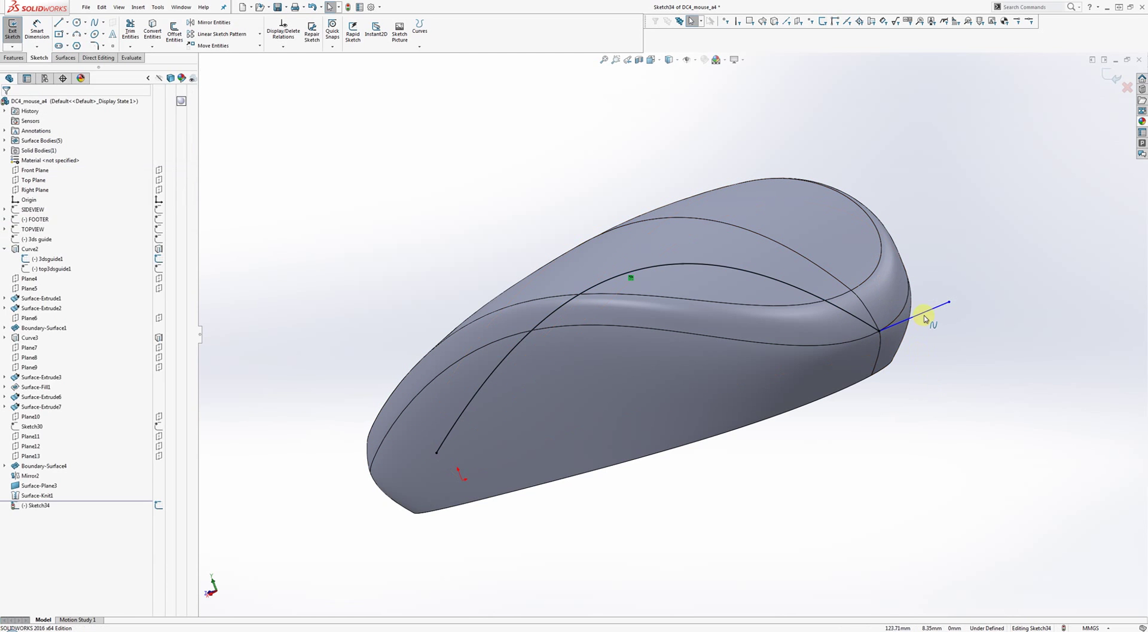
# Add an Equal Curvature relation between the rear spline and the converted curve.
pyautogui.click(925, 318)
pyautogui.keyDown('ctrl'); pyautogui.click(861, 329); pyautogui.keyUp('ctrl')
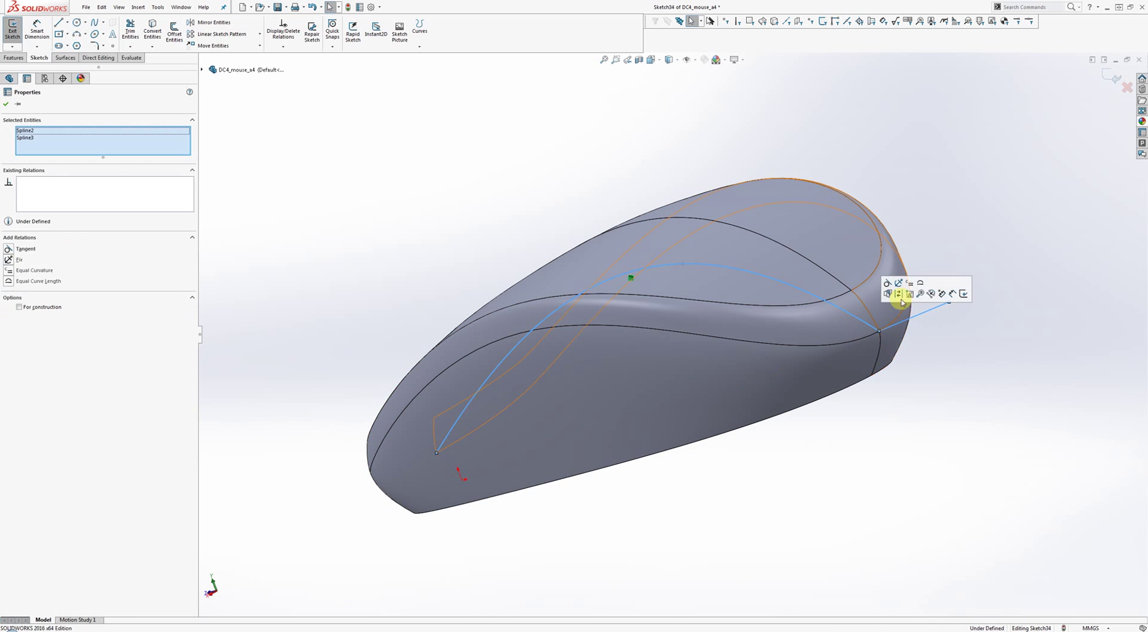
pyautogui.click(909, 284)
pyautogui.click(933, 219)
# Sketch a two-point spline from outside the front of the mouse body to near the converted curve's front end.
pyautogui.moveTo(915, 272); pyautogui.dragTo(1016, 232, button='middle')
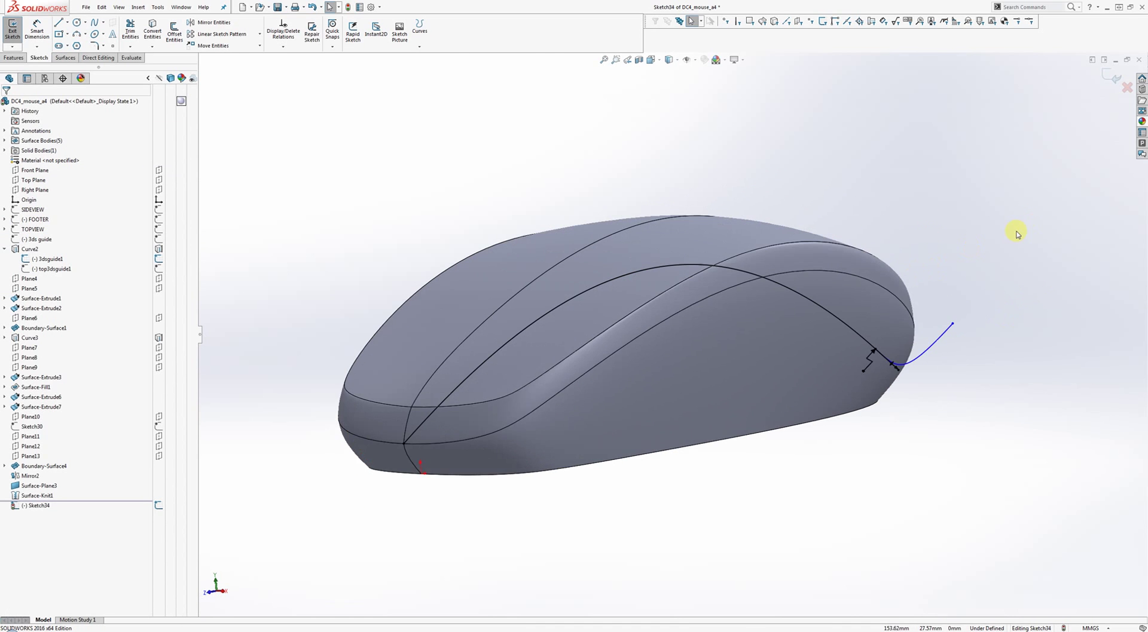
pyautogui.press('s')
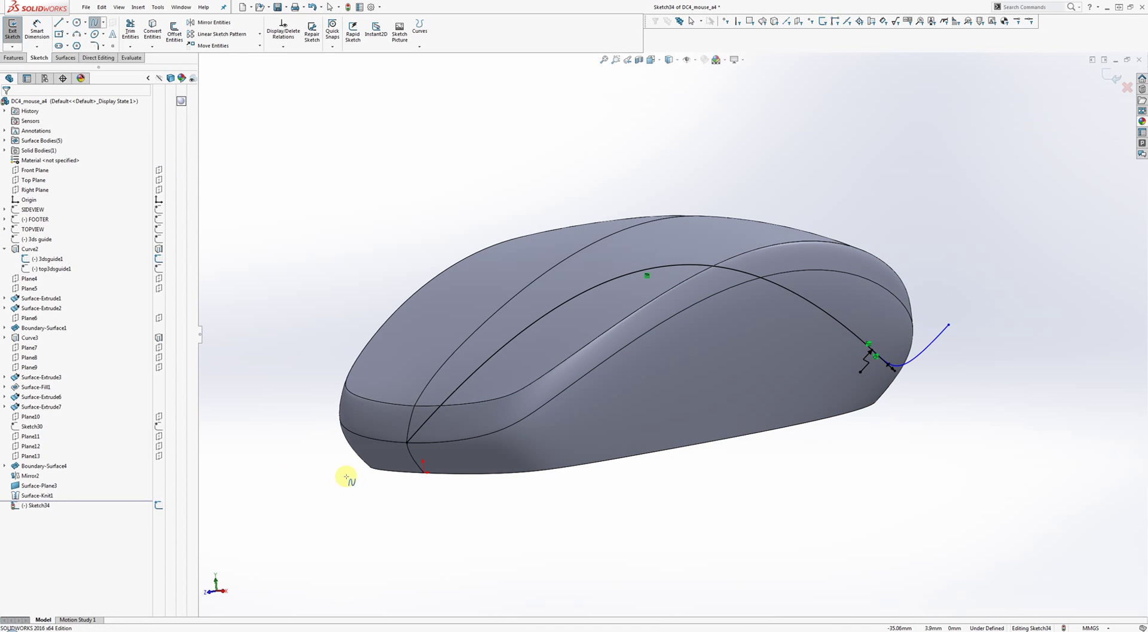
pyautogui.click(280, 478)
pyautogui.click(396, 455)
pyautogui.rightClick(413, 506)
pyautogui.click(460, 513)
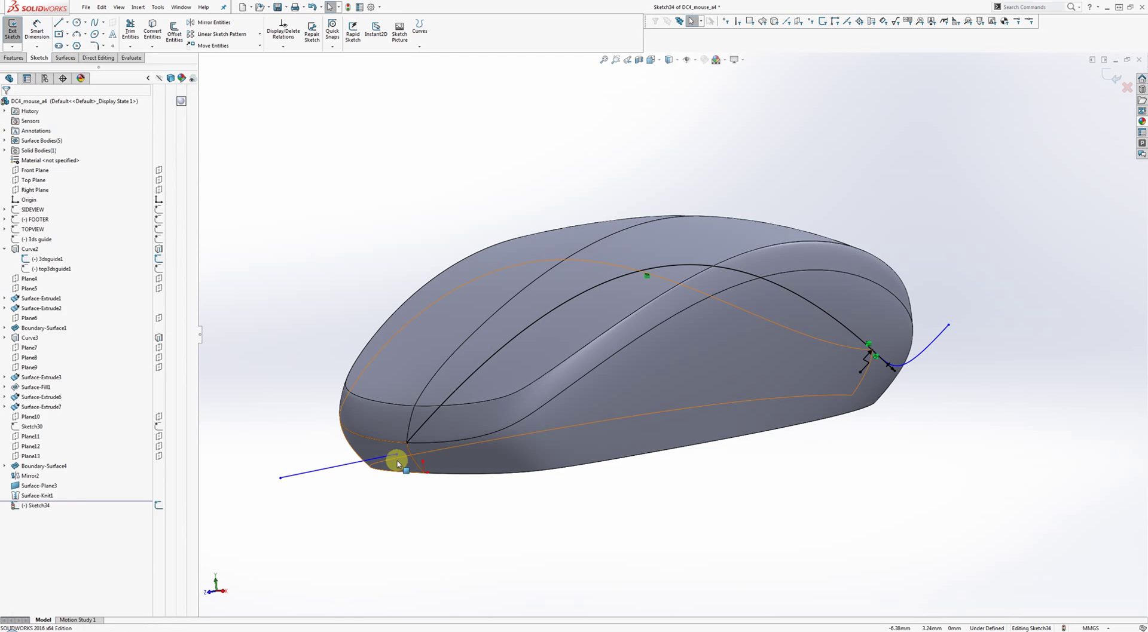
# Make the front spline's inner endpoint coincident with the converted curve.
pyautogui.click(397, 461)
pyautogui.keyDown('ctrl'); pyautogui.click(487, 359); pyautogui.keyUp('ctrl')
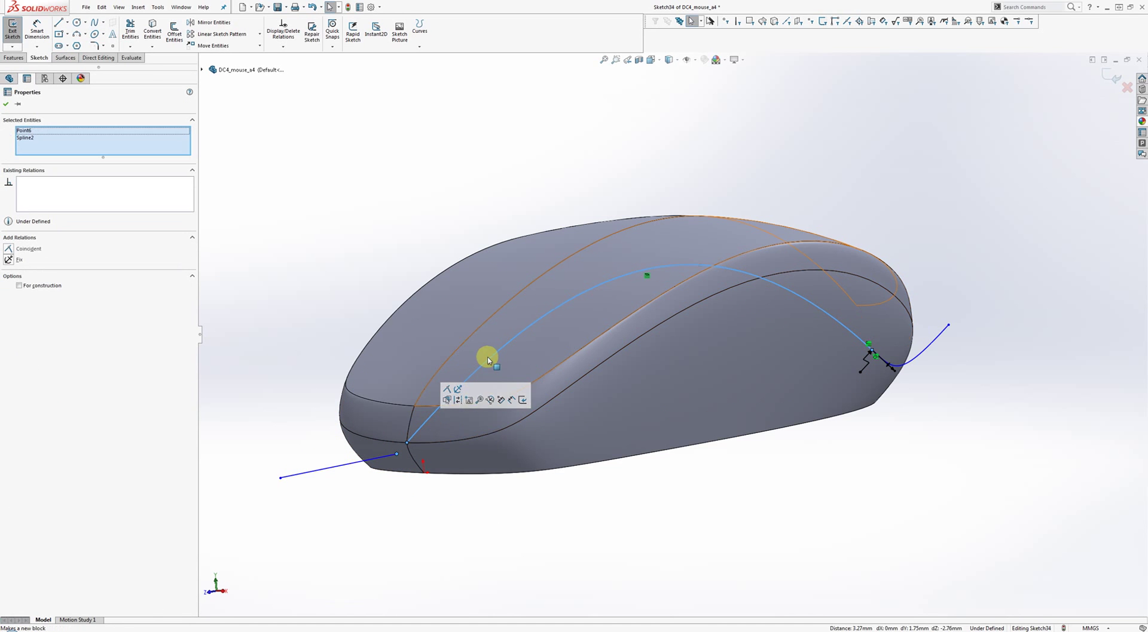
pyautogui.click(447, 389)
pyautogui.click(379, 533)
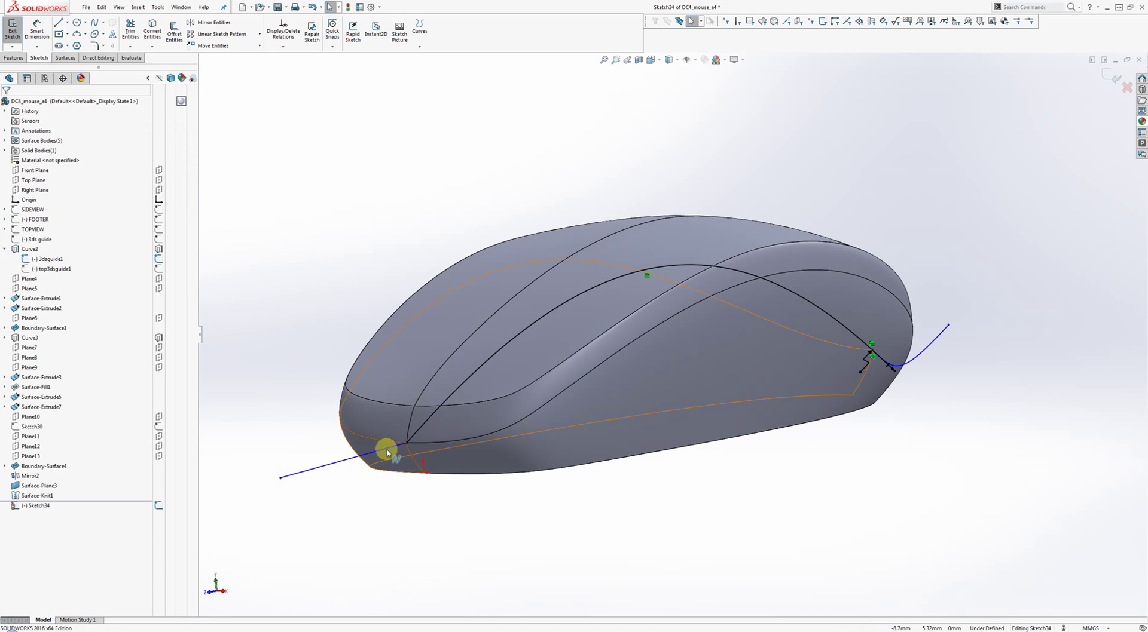
# Add an Equal Curvature relation between the front spline and the converted curve, and exit the sketch.
pyautogui.click(387, 452)
pyautogui.keyDown('ctrl'); pyautogui.click(446, 394); pyautogui.keyUp('ctrl')
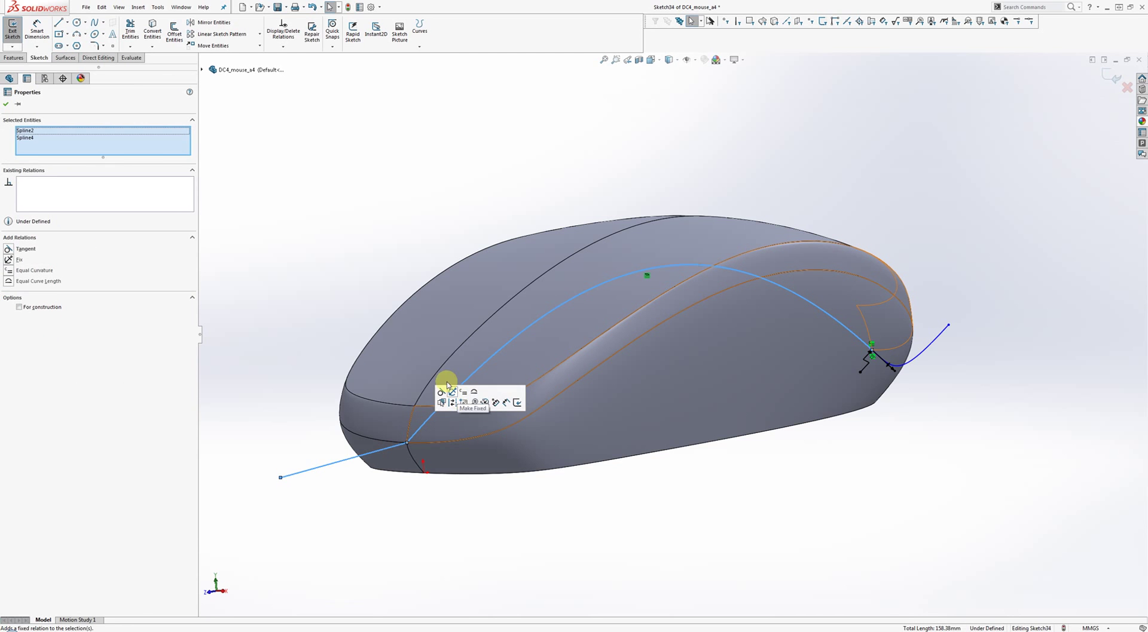
pyautogui.click(441, 392)
pyautogui.click(796, 114)
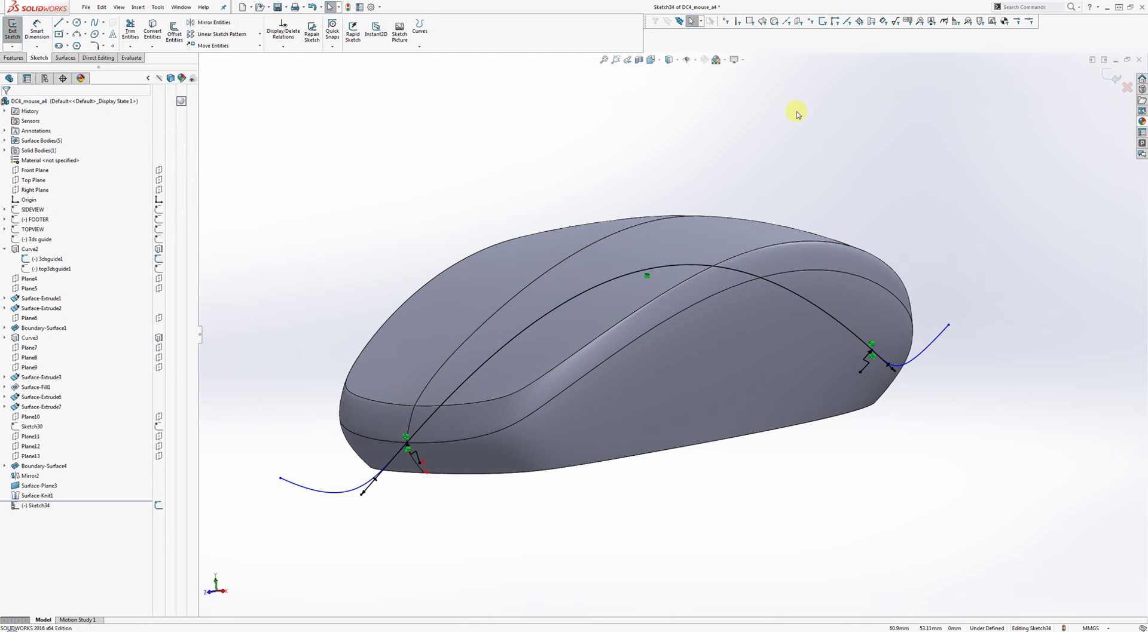
pyautogui.click(1112, 76)
# Reopen the sketch containing the extended guide curve for editing.
pyautogui.moveTo(1051, 134); pyautogui.dragTo(955, 167, button='middle')
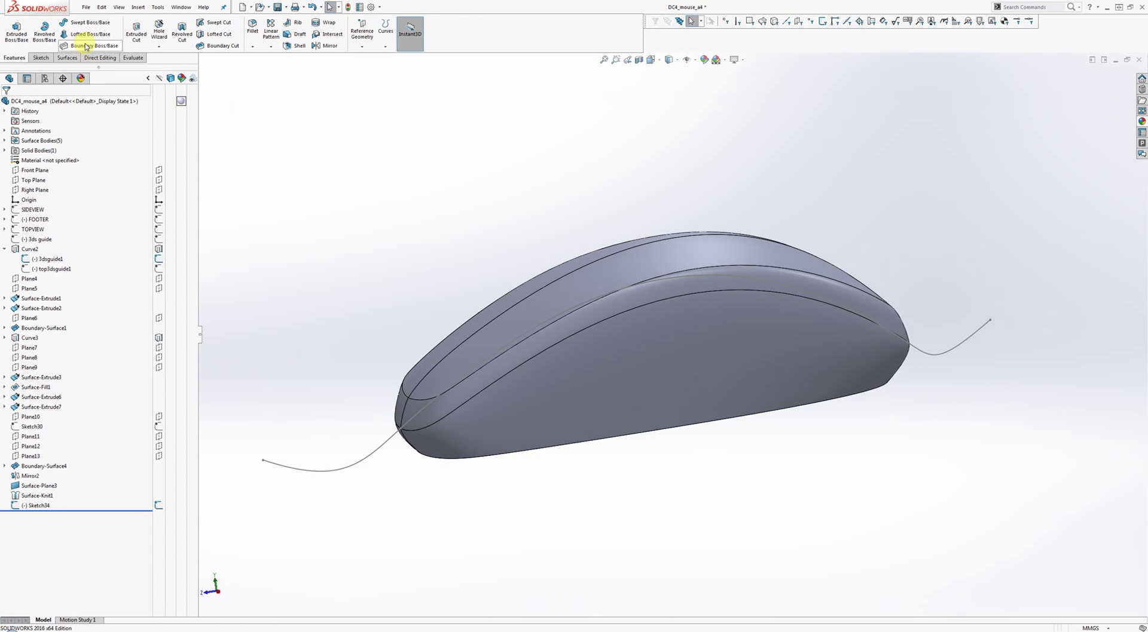
pyautogui.click(67, 58)
pyautogui.click(37, 59)
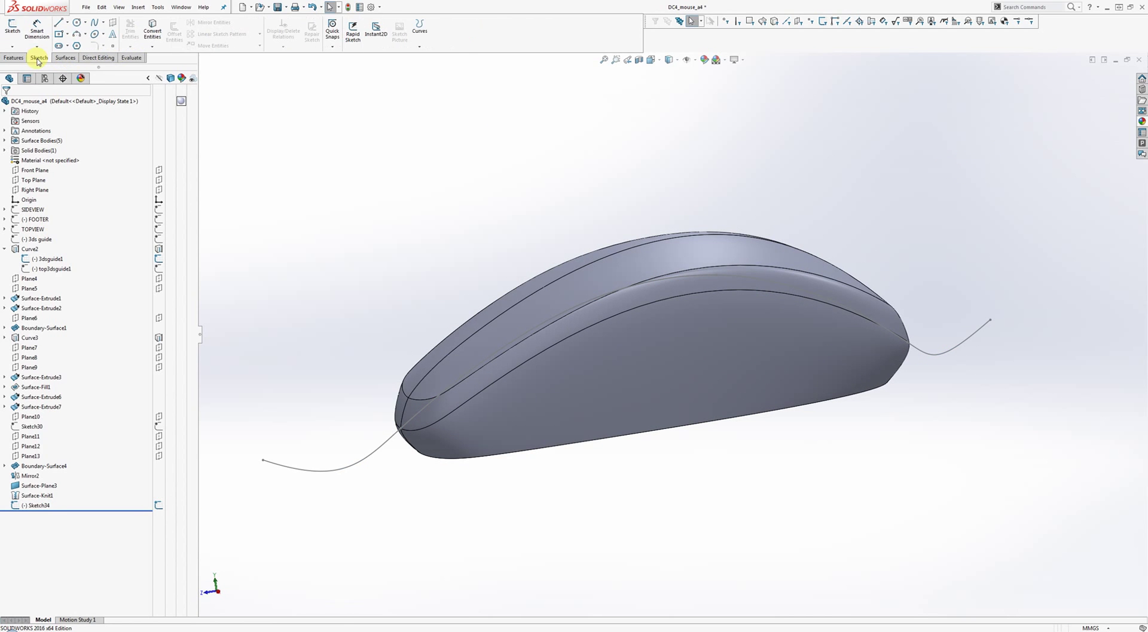
pyautogui.click(372, 344)
pyautogui.rightClick(335, 475)
pyautogui.click(281, 436)
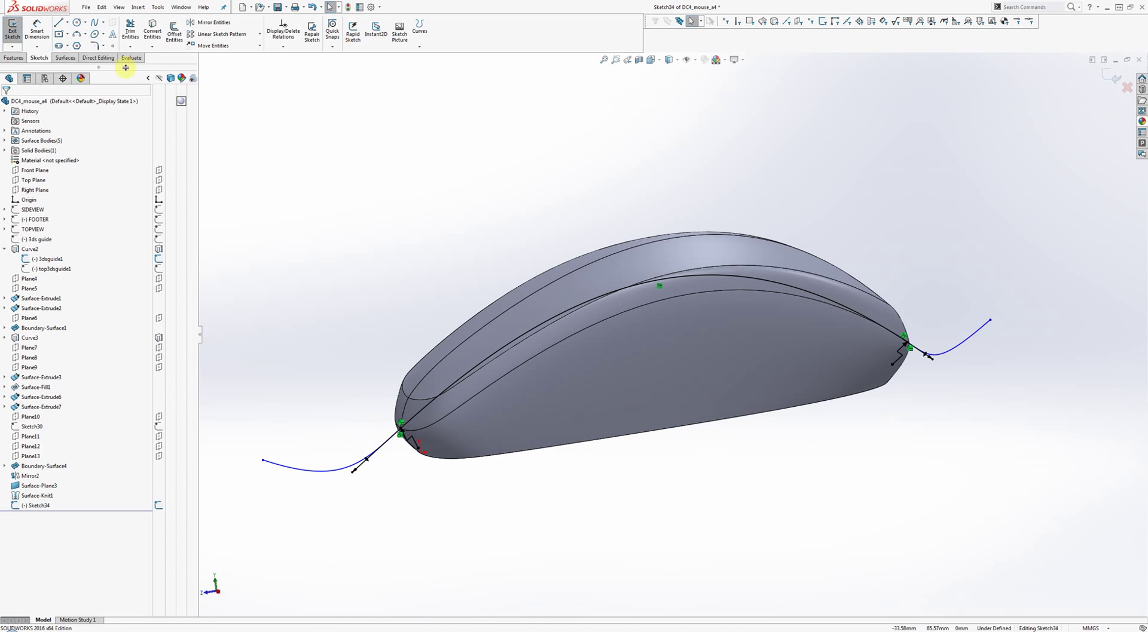
# Try offsetting the whole extended curve chain downward by 0.5 mm, and undo the offset.
pyautogui.click(173, 37)
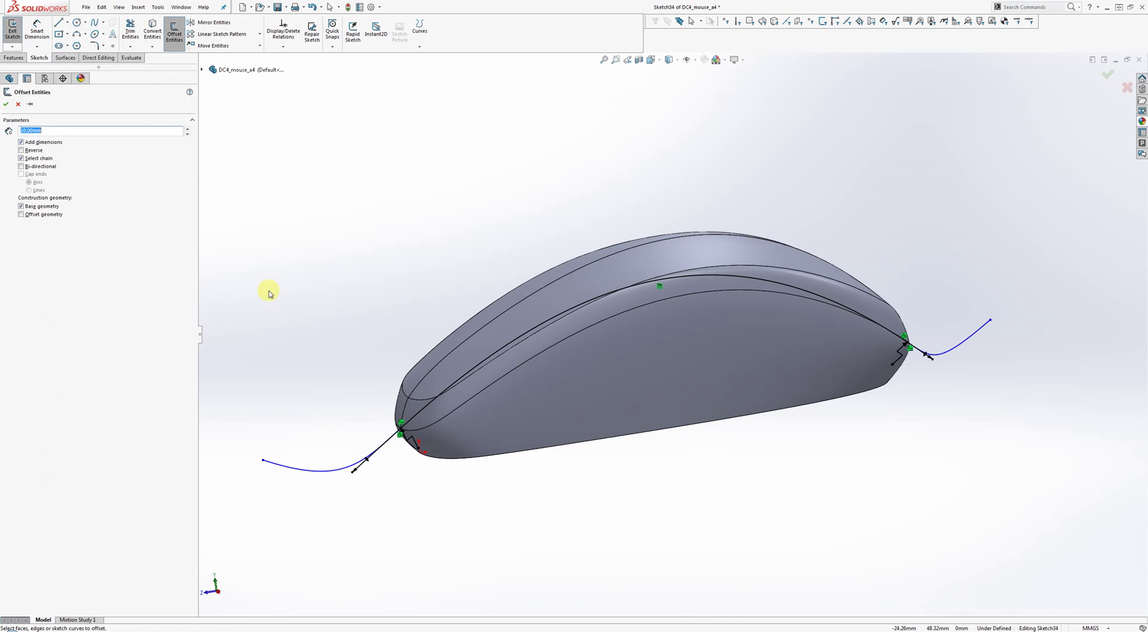
pyautogui.click(353, 467)
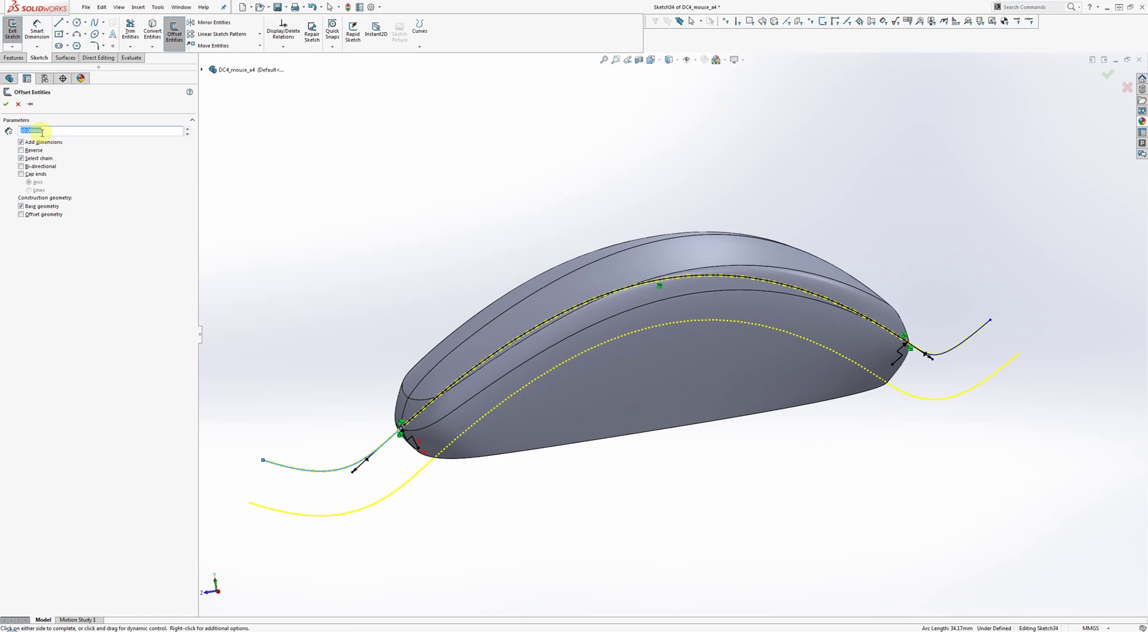
pyautogui.moveTo(2, 127); pyautogui.dragTo(19, 130)
pyautogui.click(260, 234)
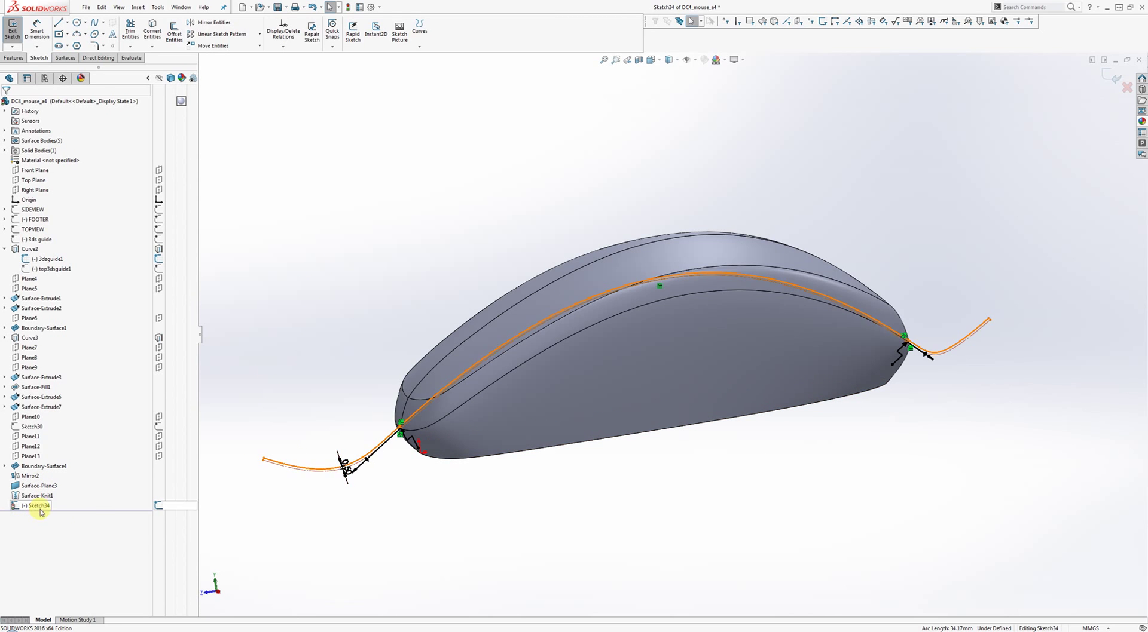
pyautogui.hotkey('ctrl', 'z')
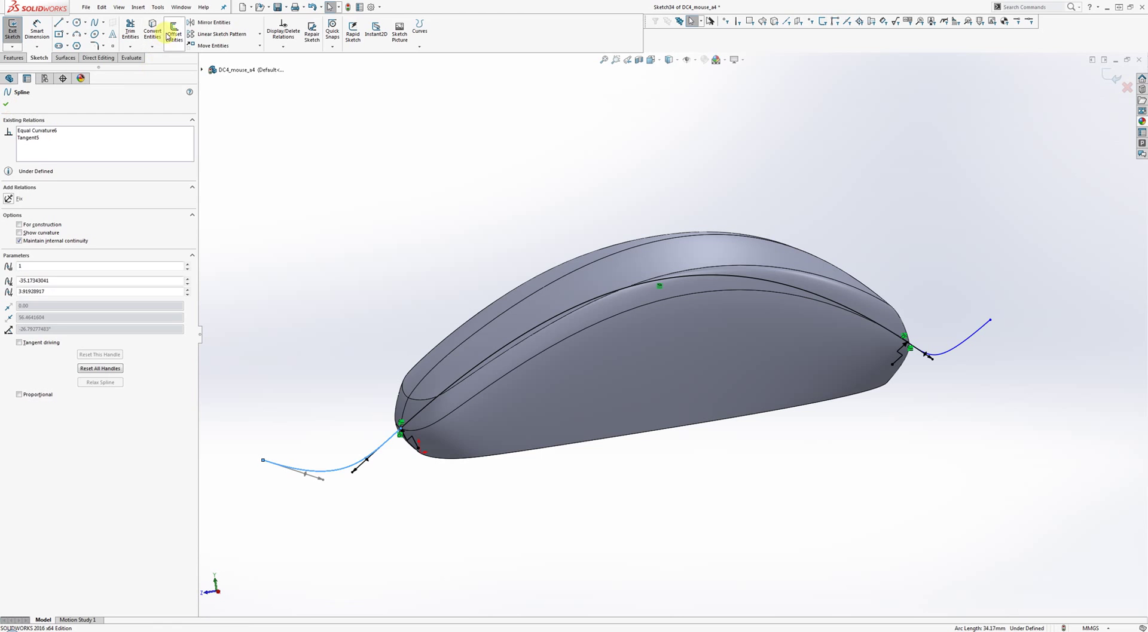
# Offset the whole extended curve chain upward by 0.5 mm, with the dimension added and the base geometry made construction.
pyautogui.click(168, 36)
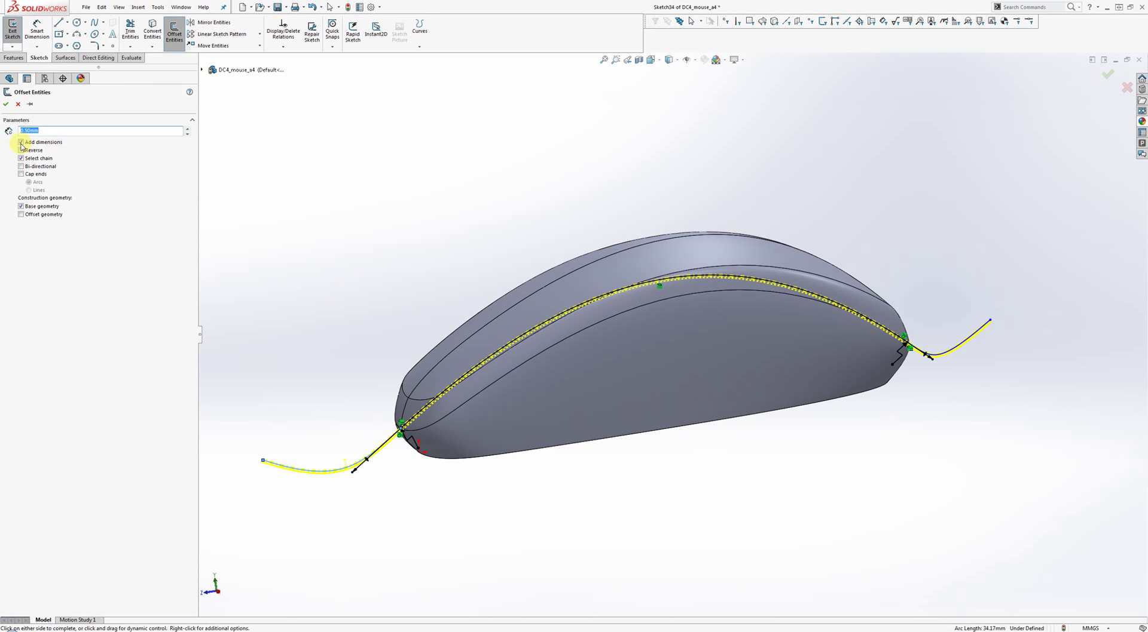
pyautogui.moveTo(415, 208); pyautogui.dragTo(551, 192, button='middle')
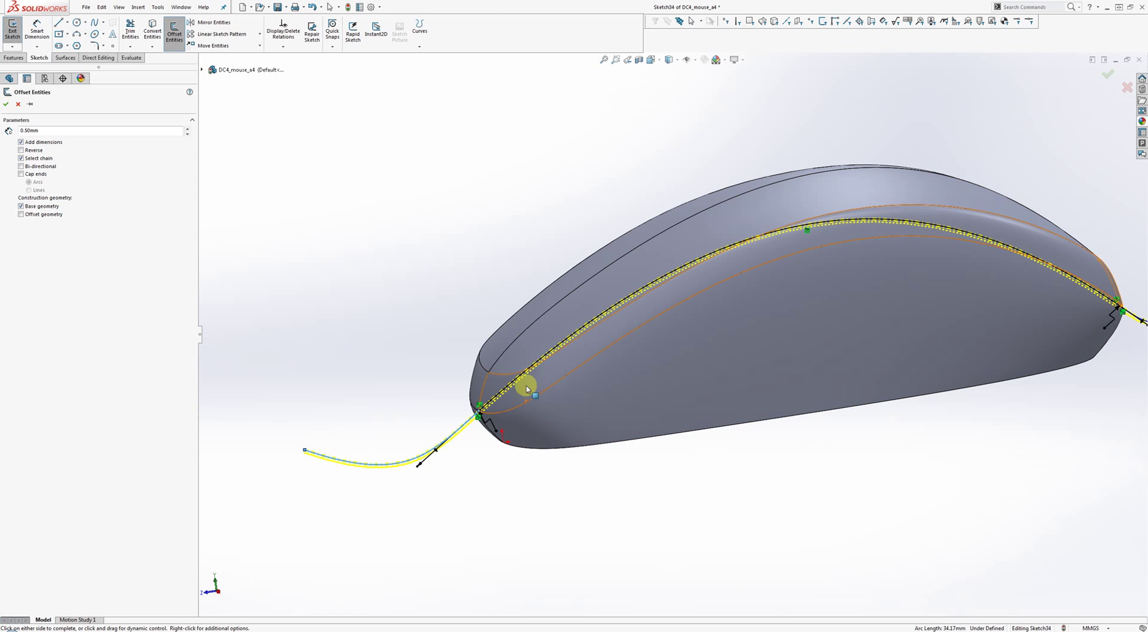
pyautogui.click(26, 152)
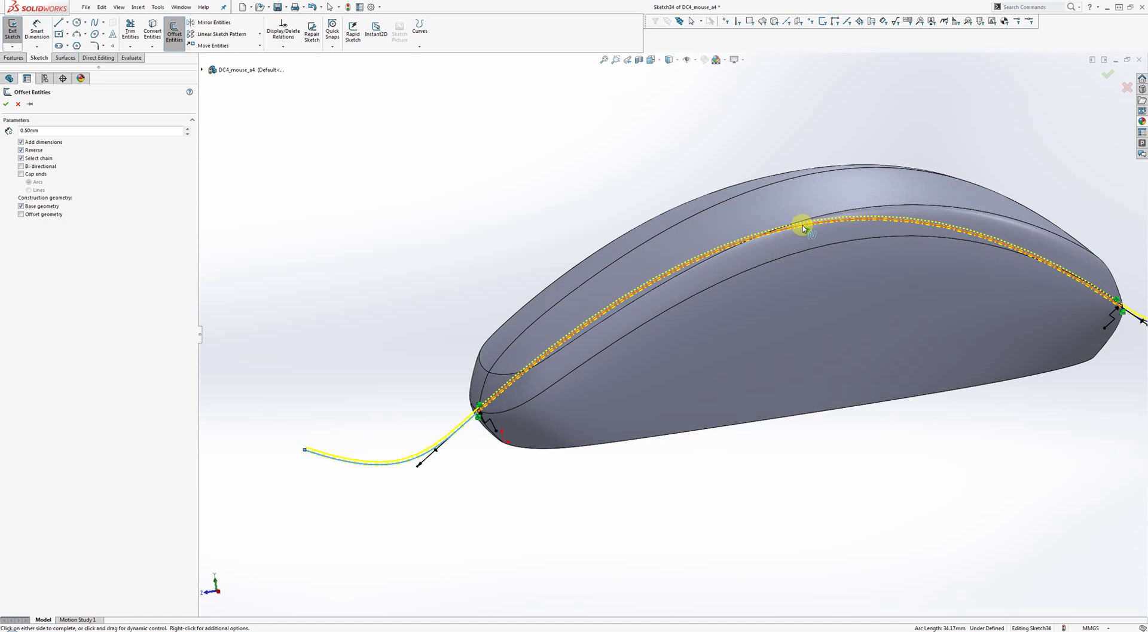
pyautogui.click(752, 233)
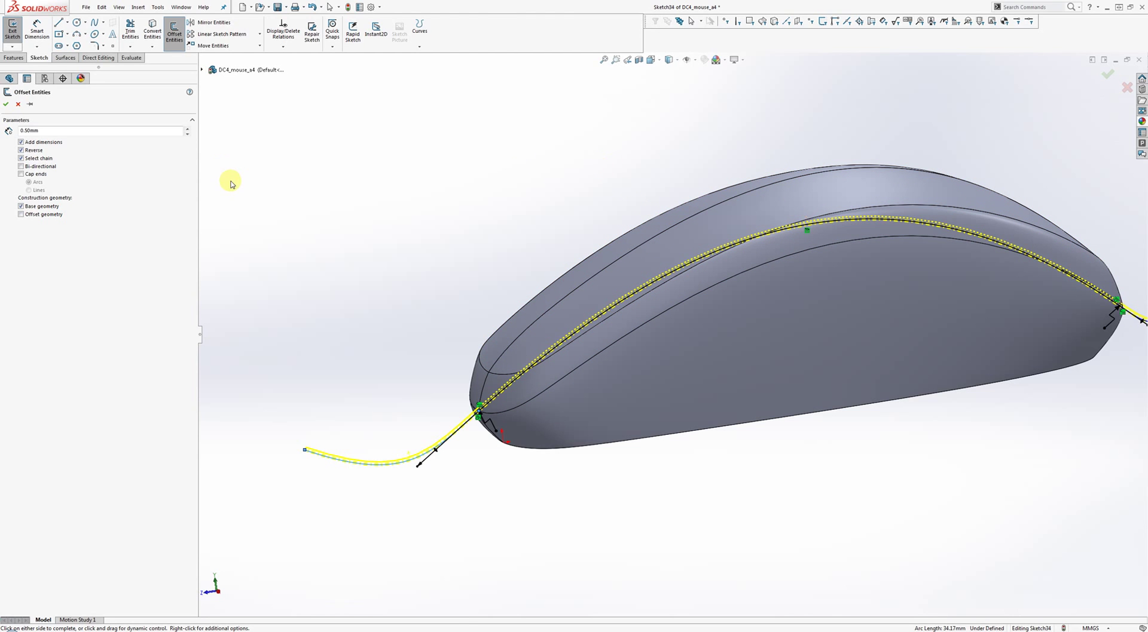
pyautogui.click(6, 104)
# Split the mouse's solid body using the offset curve sketch as the trim tool, keeping both resulting bodies.
pyautogui.scroll(-4, 649, 292)
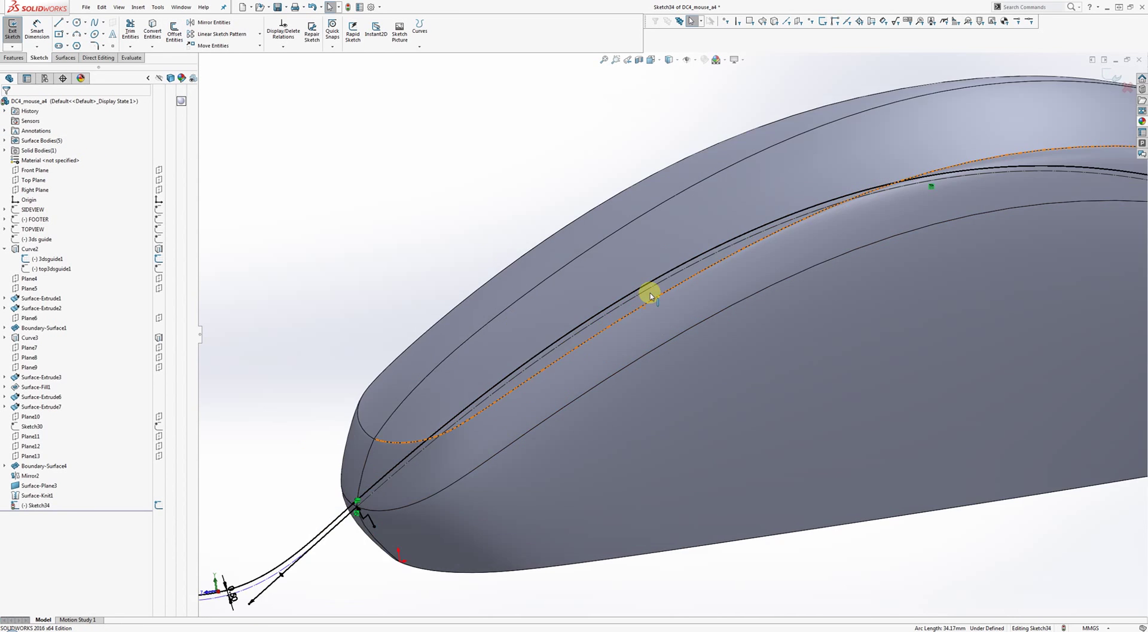
pyautogui.click(93, 58)
pyautogui.click(175, 33)
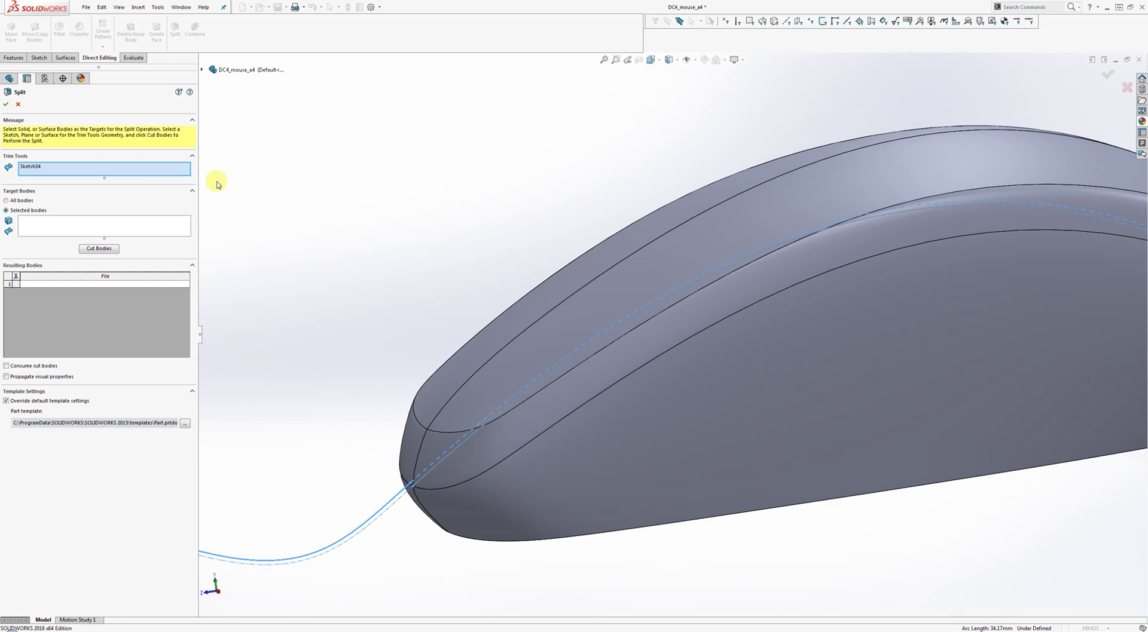
pyautogui.click(136, 228)
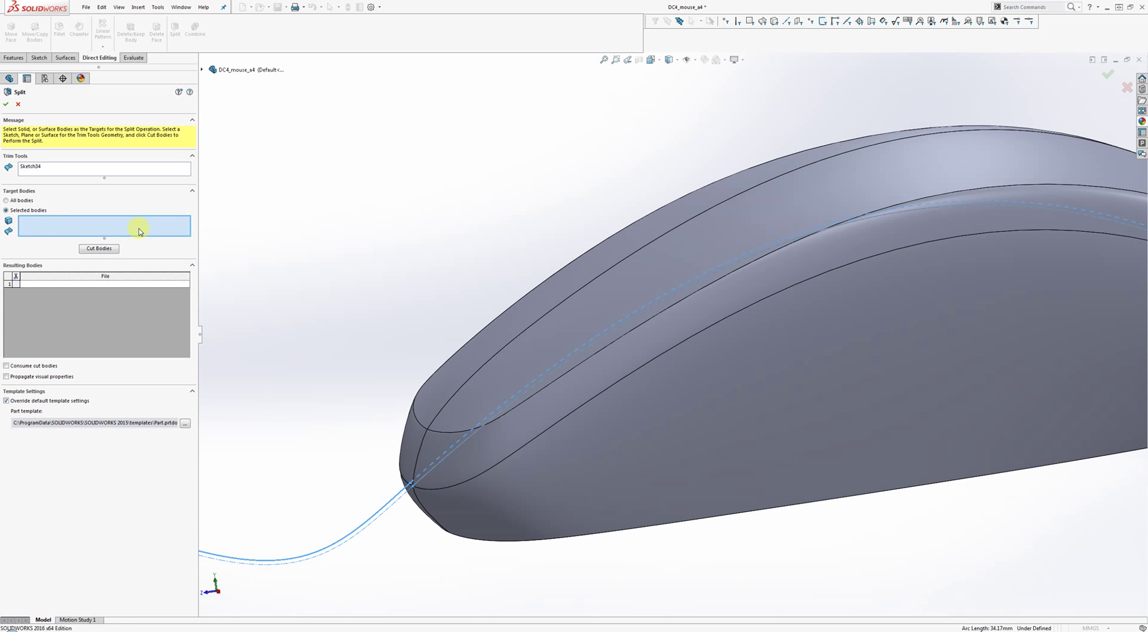
pyautogui.click(840, 328)
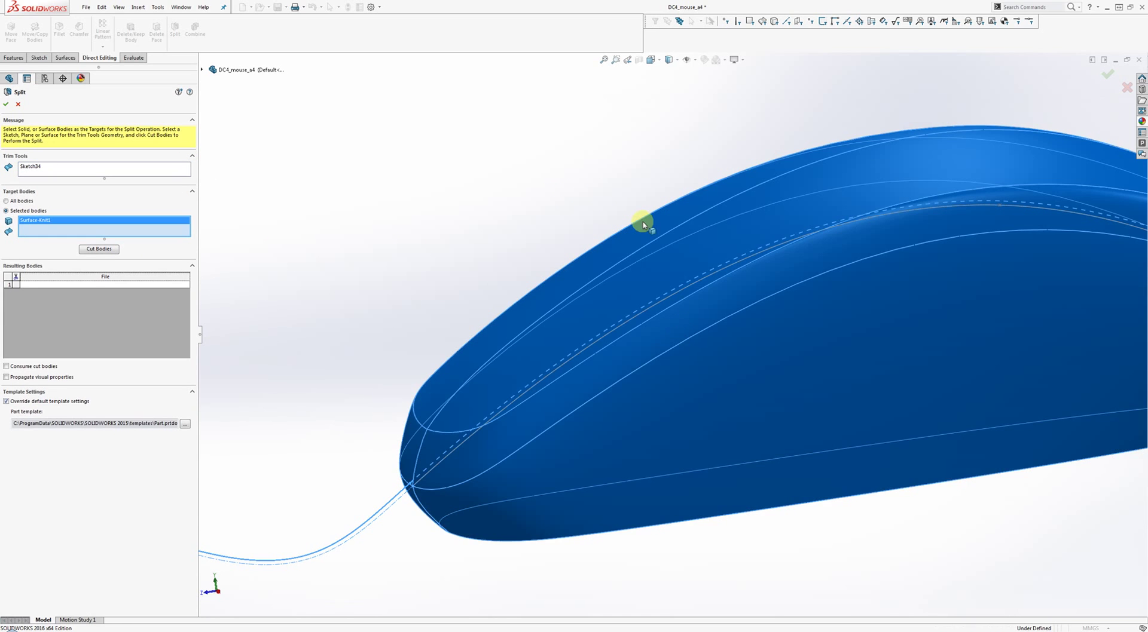
pyautogui.click(97, 250)
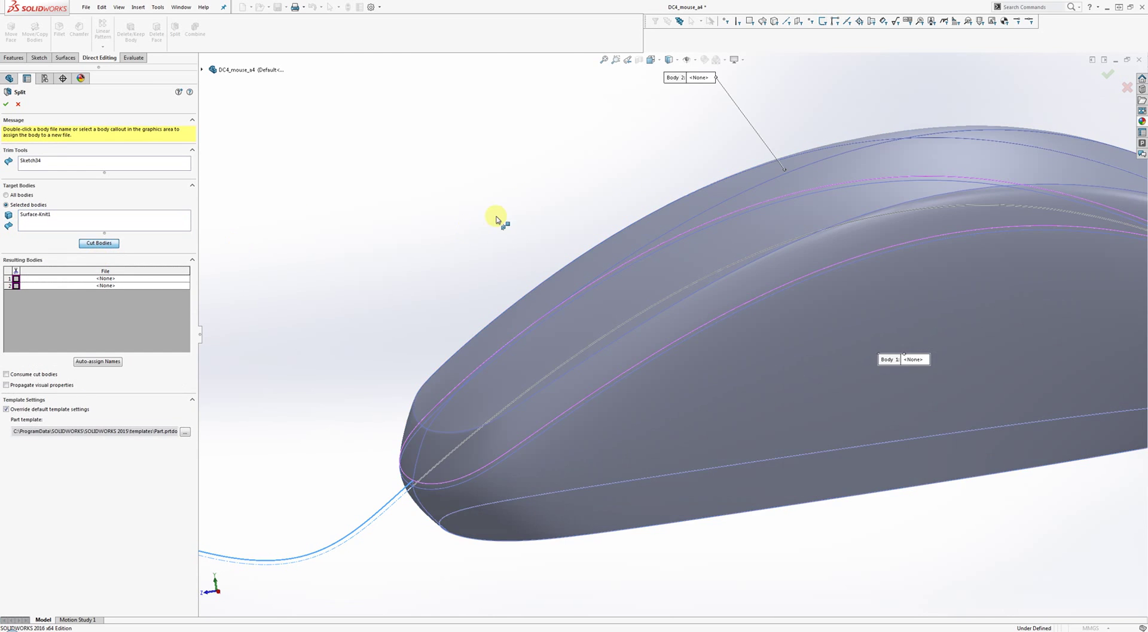
pyautogui.press('f')
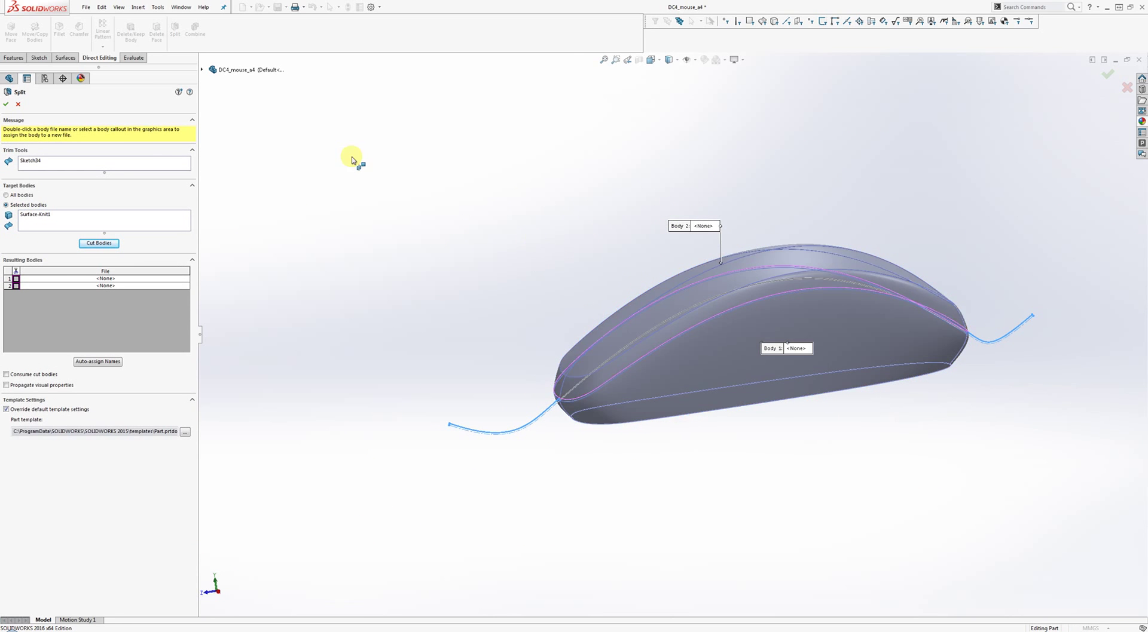
pyautogui.click(16, 279)
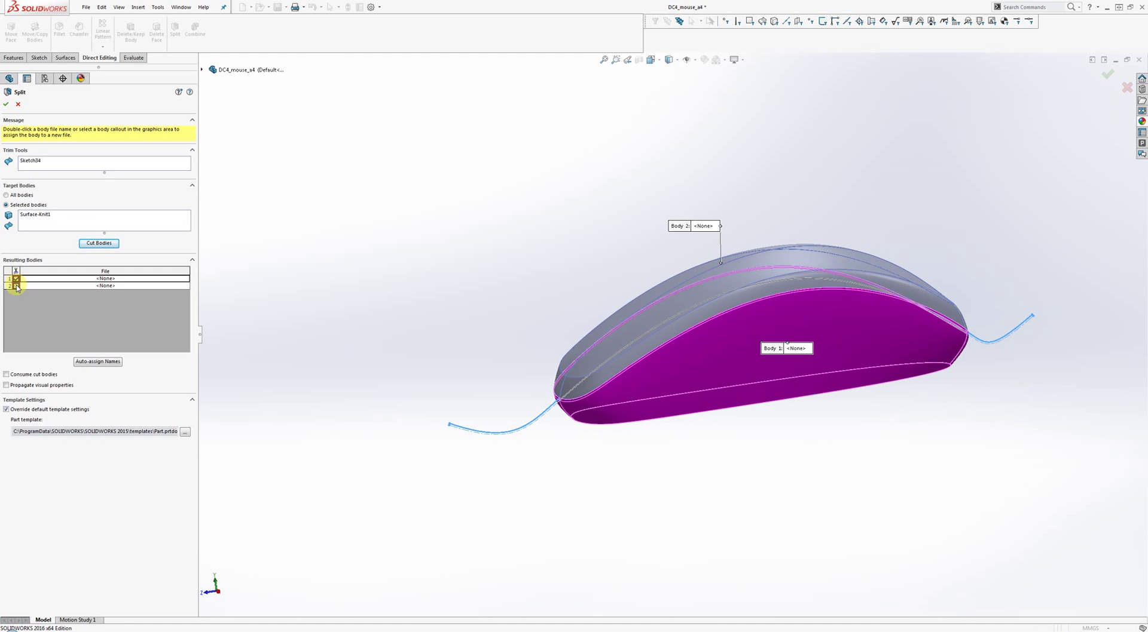
pyautogui.click(16, 287)
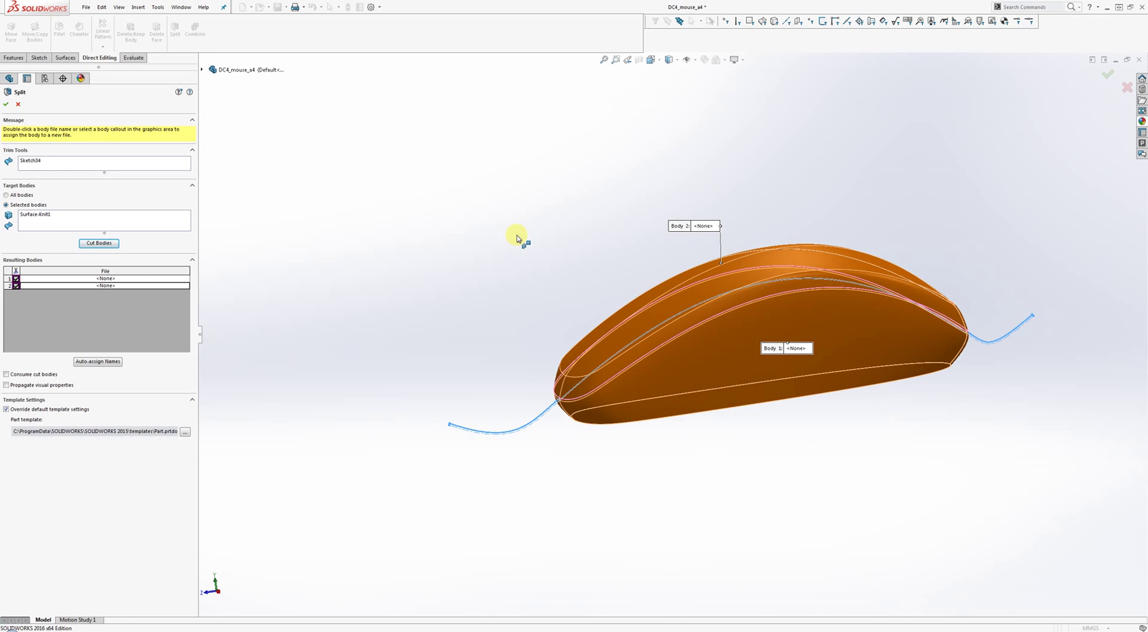
pyautogui.click(5, 105)
# Hide the lower solid body produced by the split.
pyautogui.scroll(-3, 655, 417)
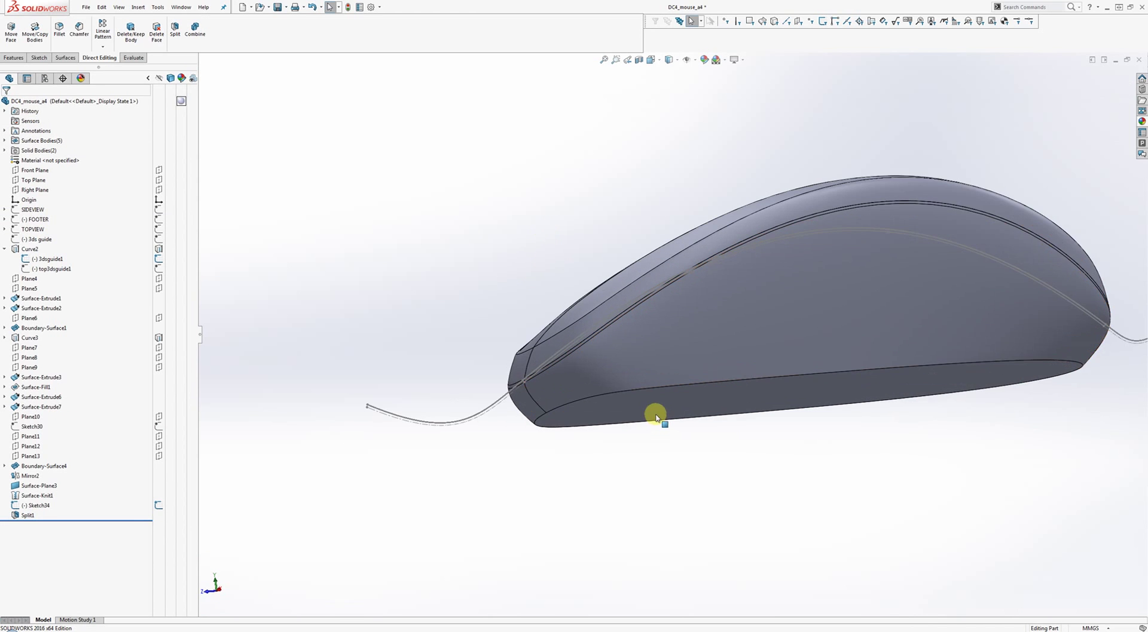
pyautogui.scroll(-2, 652, 412)
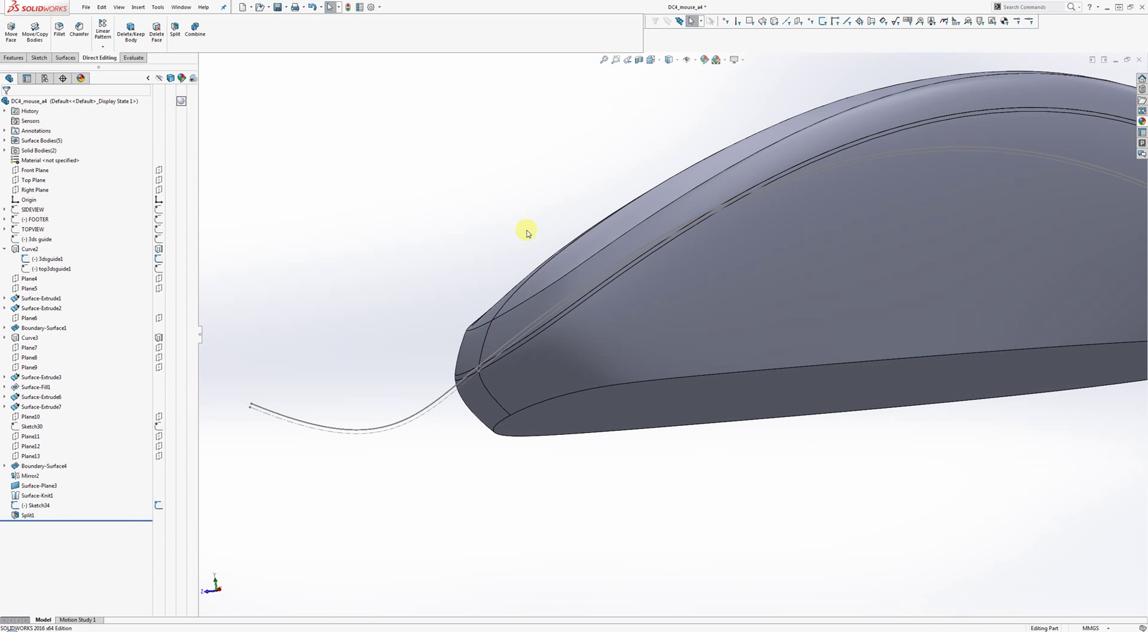
pyautogui.moveTo(620, 169); pyautogui.dragTo(623, 194, button='middle')
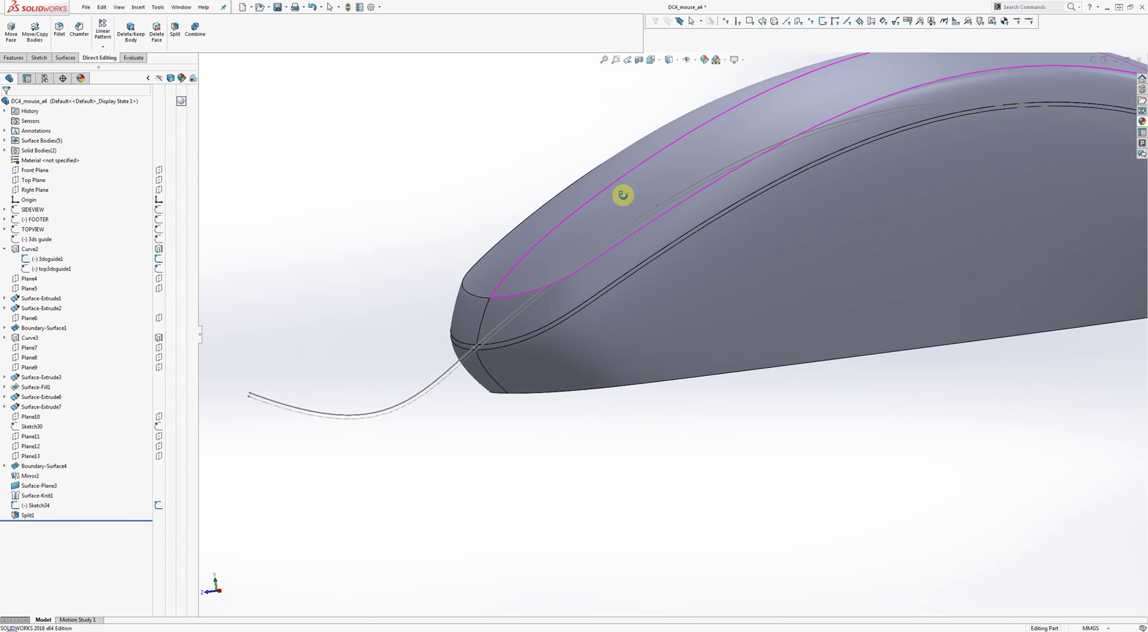
pyautogui.click(5, 151)
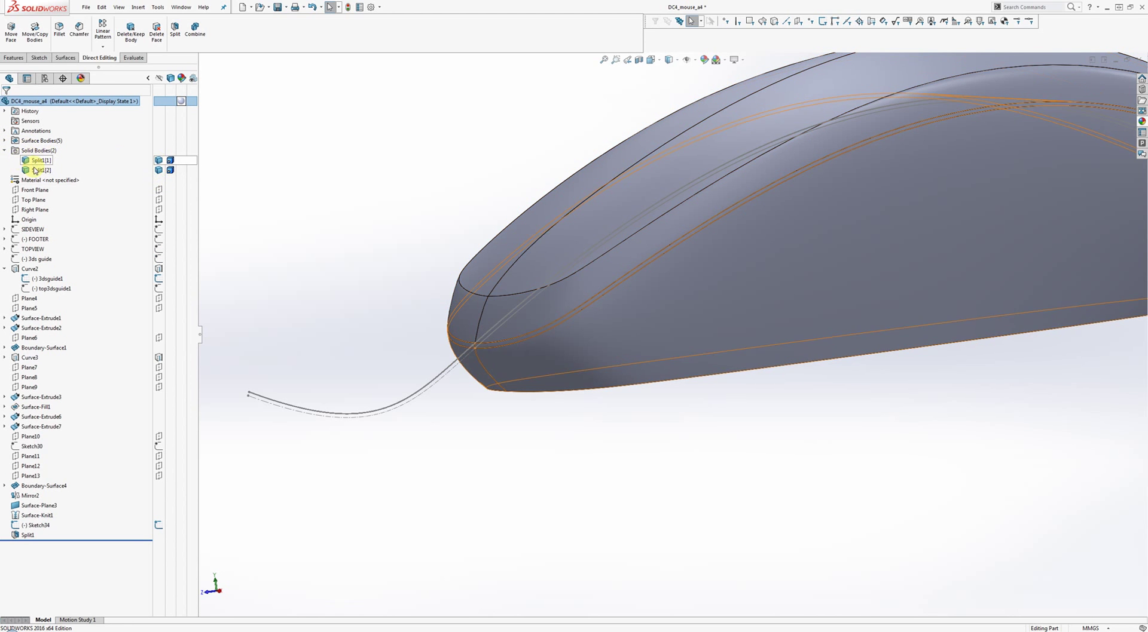
pyautogui.click(158, 162)
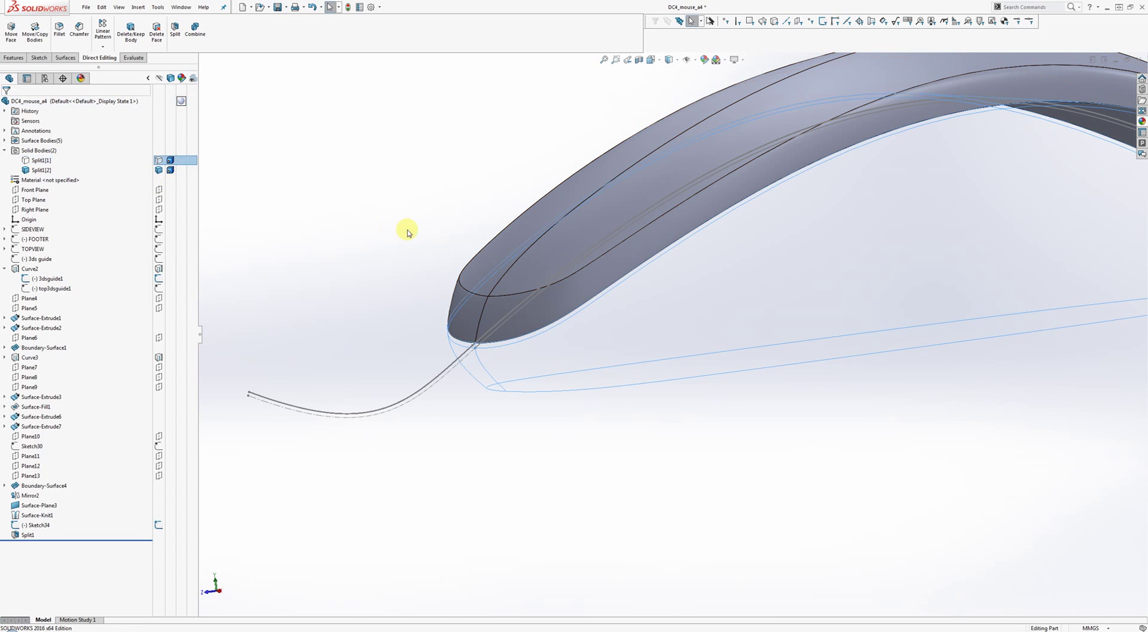
# Examine the upper shell on its own and together with the lower body, leaving the lower body hidden.
pyautogui.moveTo(410, 230); pyautogui.dragTo(384, 217, button='middle')
pyautogui.click(158, 162)
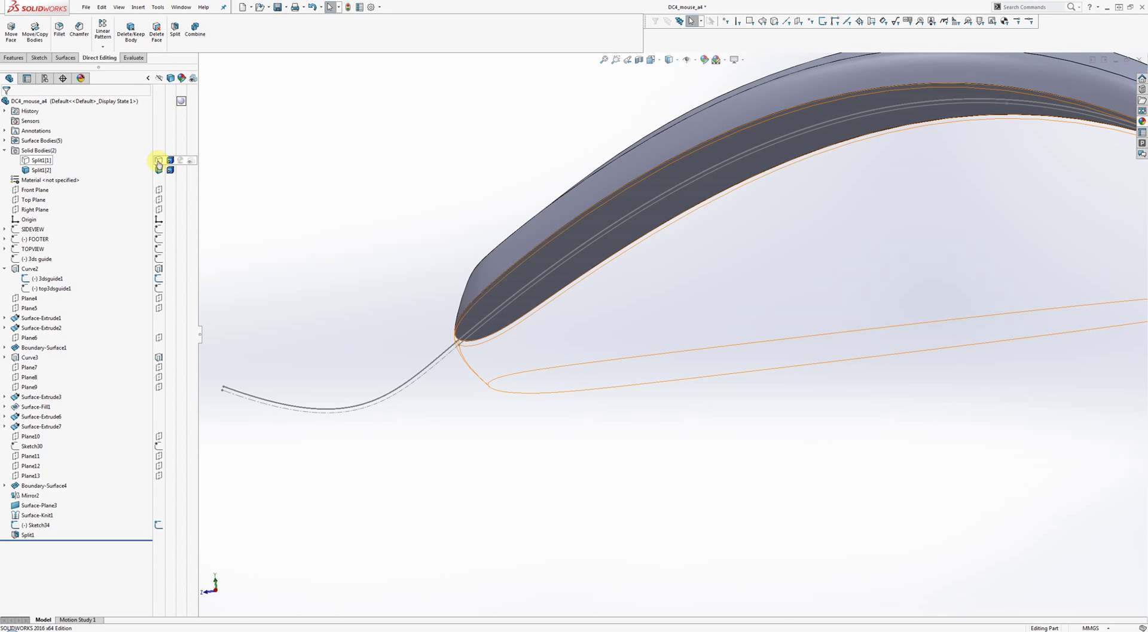
pyautogui.moveTo(626, 249); pyautogui.dragTo(750, 259, button='middle')
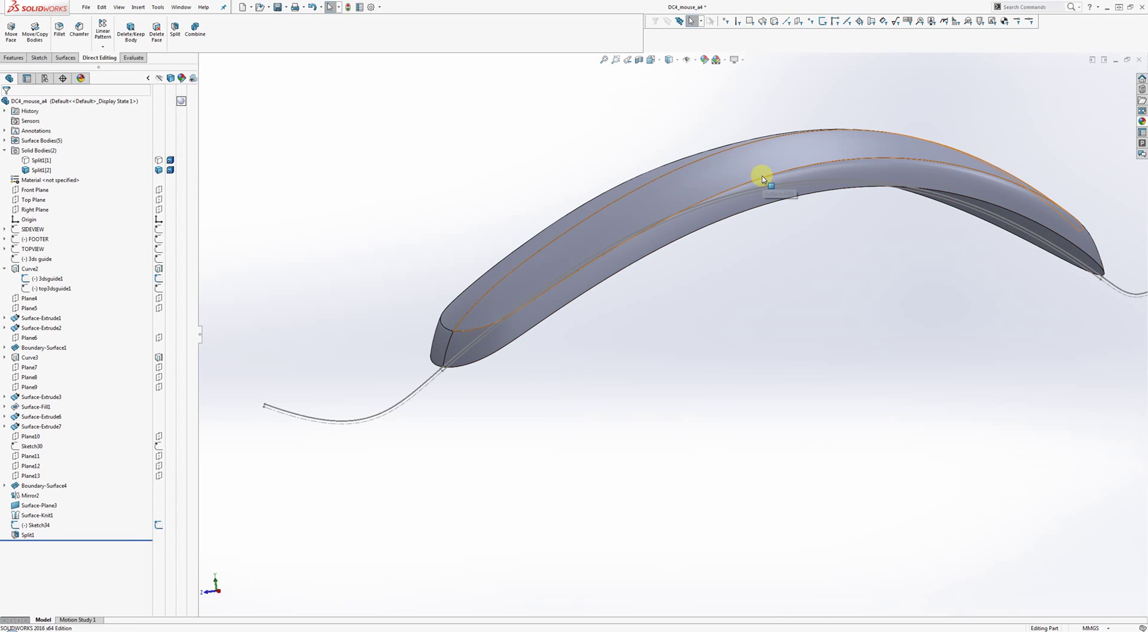
pyautogui.click(158, 161)
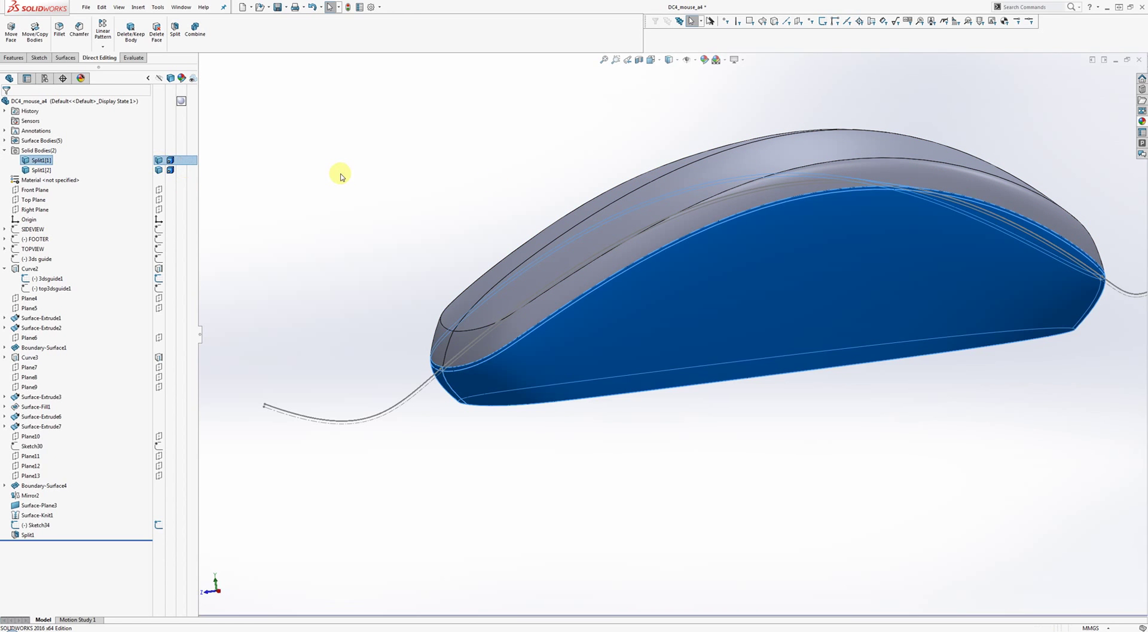
pyautogui.click(158, 161)
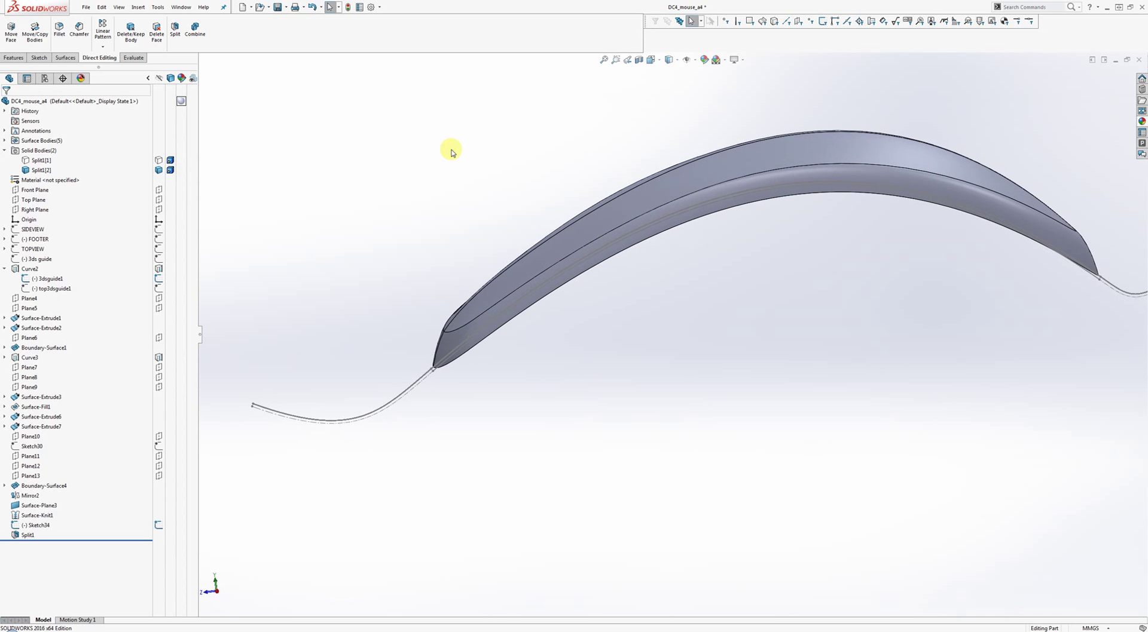
# Hide the splitting sketch Sketch34 and the 3dsguide1 curve sketch.
pyautogui.rightClick(386, 409)
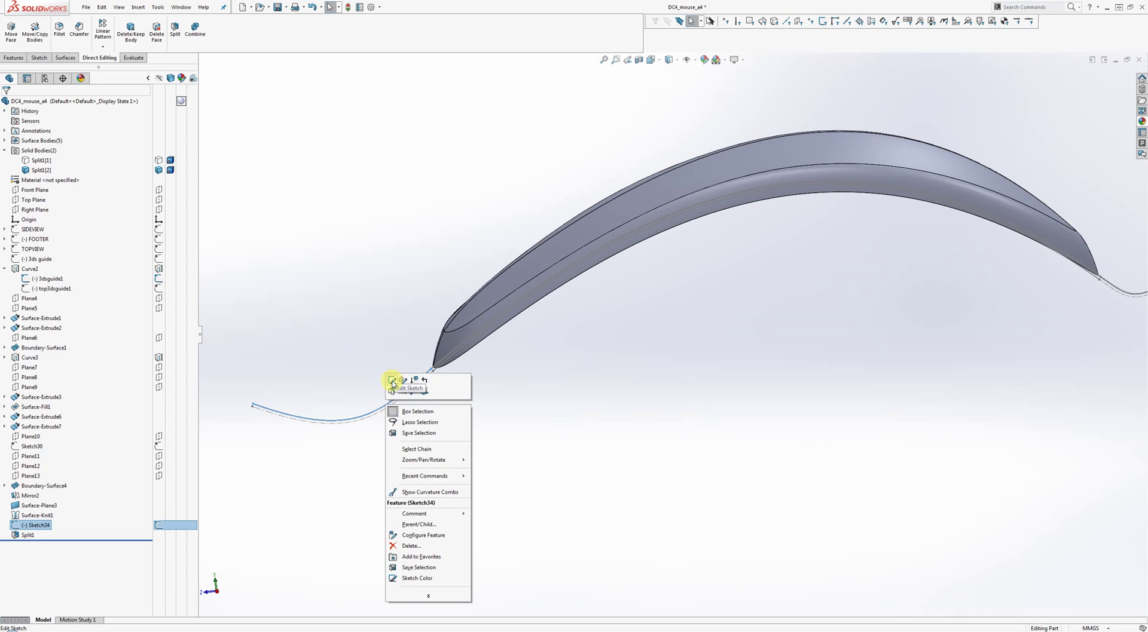
pyautogui.click(392, 383)
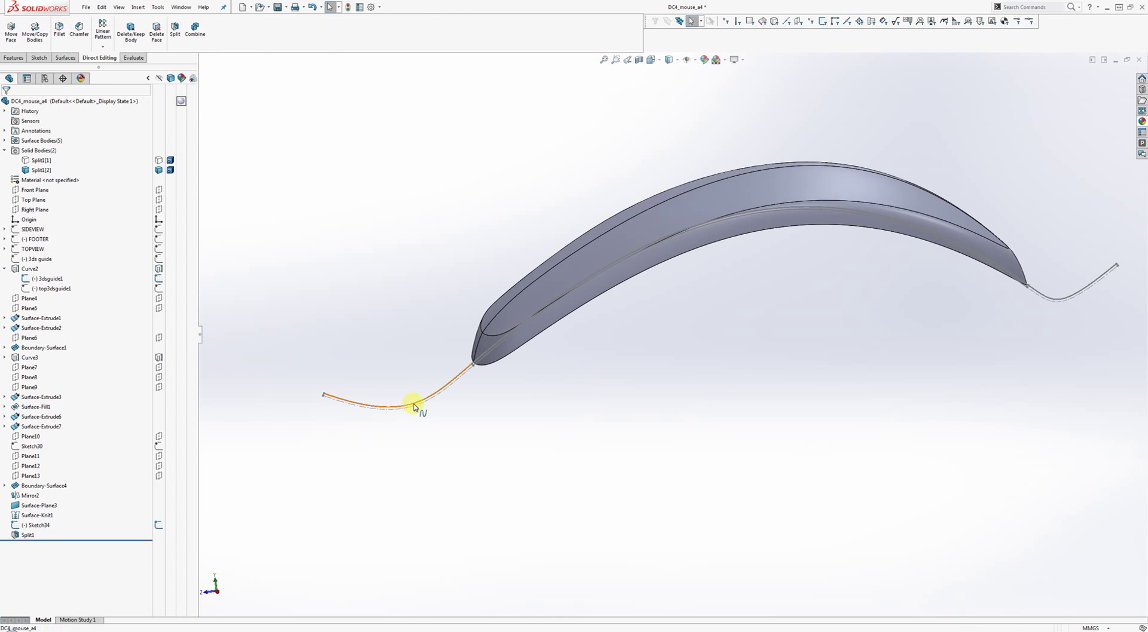
pyautogui.rightClick(414, 405)
pyautogui.click(425, 391)
pyautogui.moveTo(449, 329); pyautogui.dragTo(464, 341, button='middle')
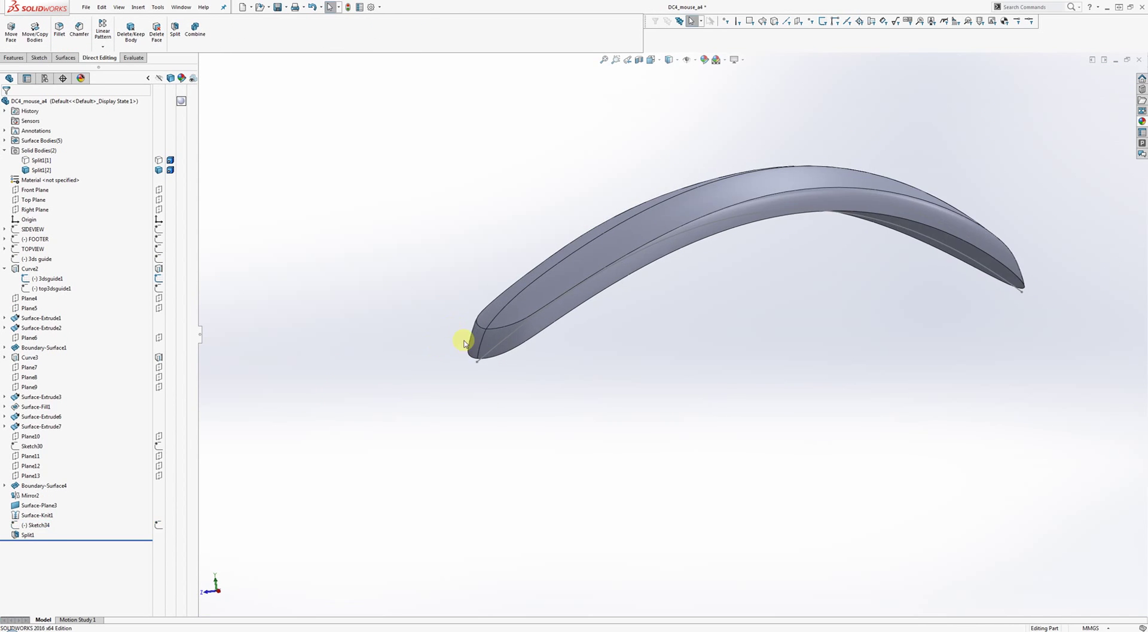
pyautogui.rightClick(504, 339)
pyautogui.click(508, 329)
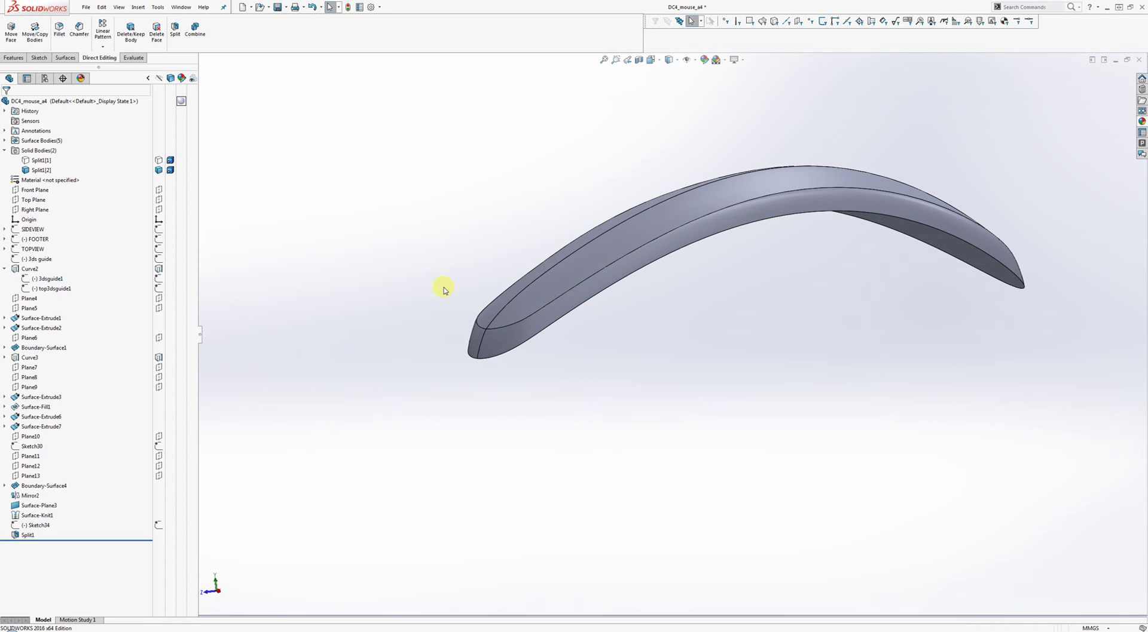
pyautogui.moveTo(443, 289)
pyautogui.mouseDown(button='middle')
pyautogui.moveTo(422, 266)
pyautogui.moveTo(448, 295)
pyautogui.moveTo(443, 287)
pyautogui.mouseUp(button='middle')
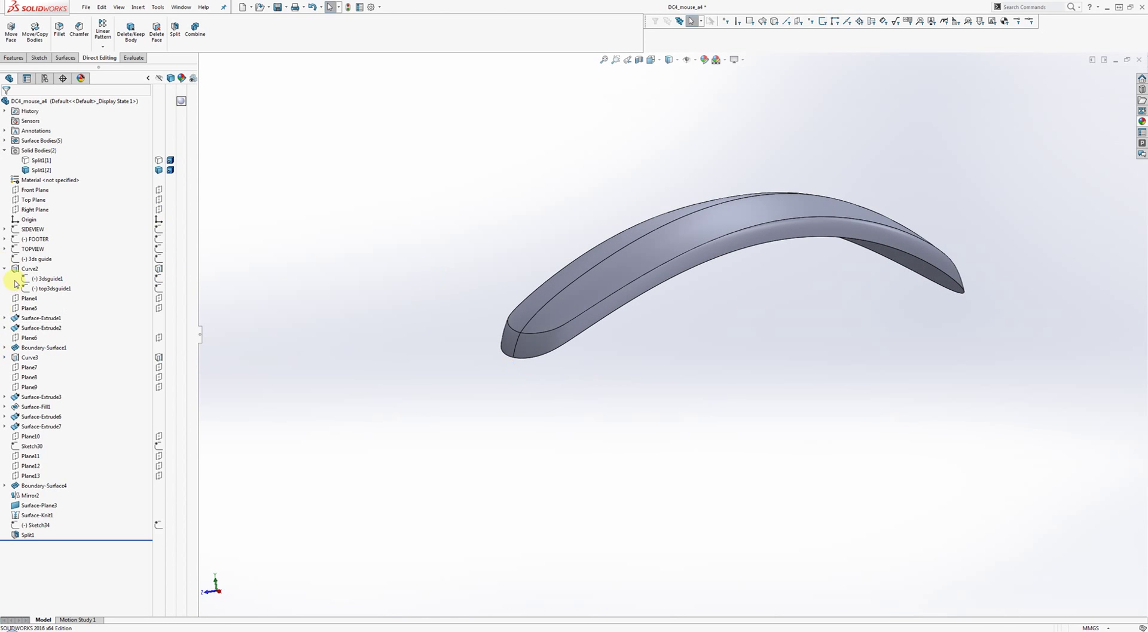
# Show Sketch14, which is nested under Curve3.
pyautogui.click(6, 271)
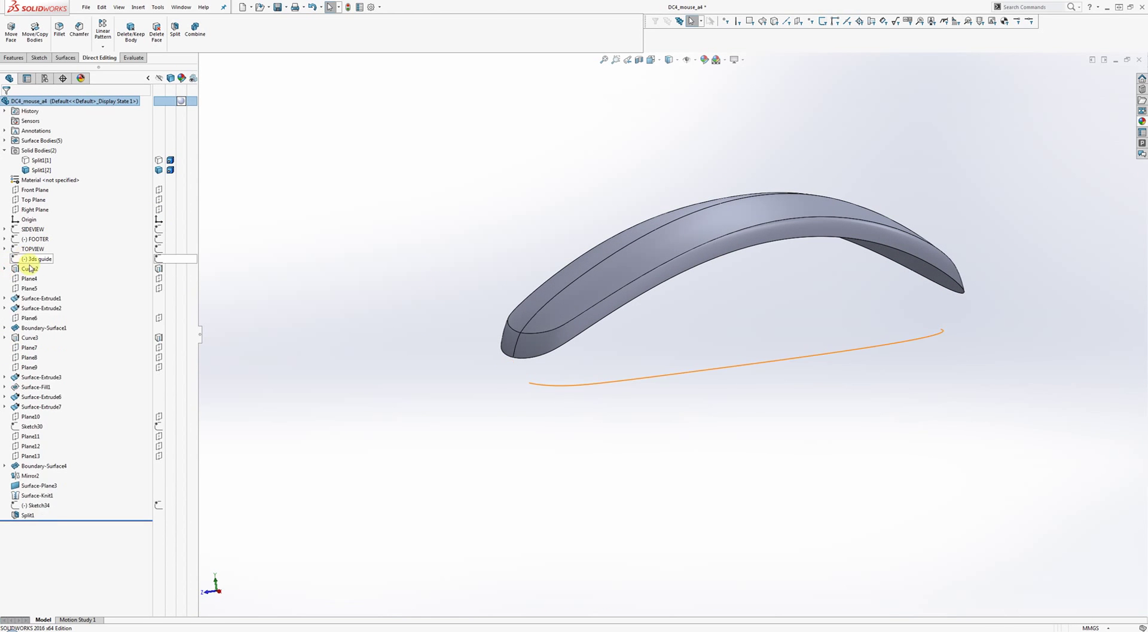
pyautogui.click(5, 338)
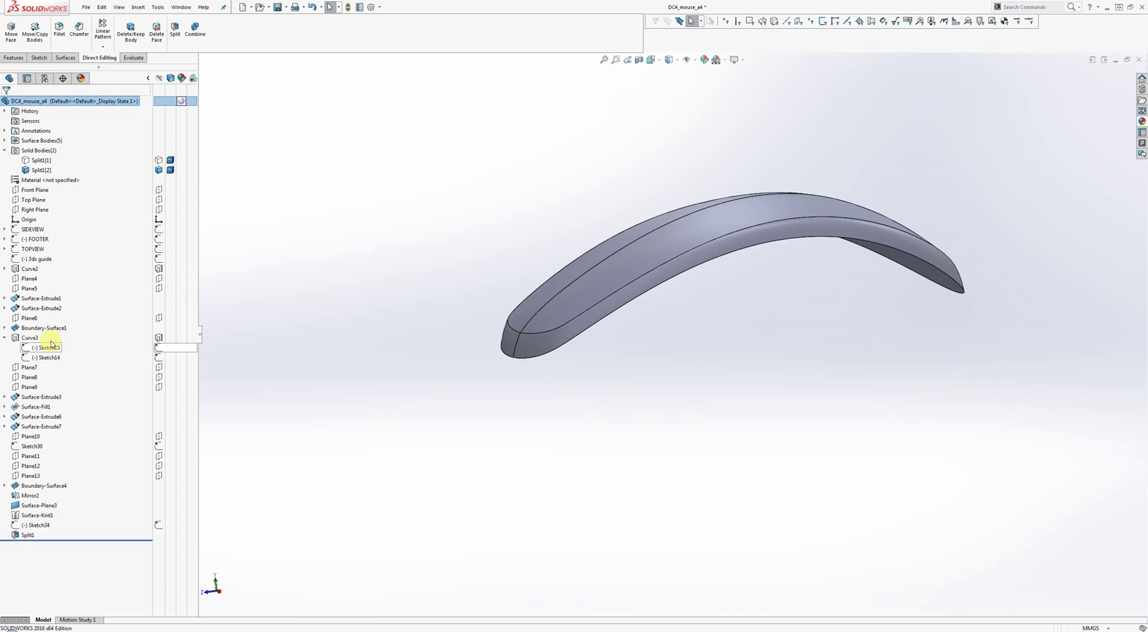
pyautogui.click(159, 357)
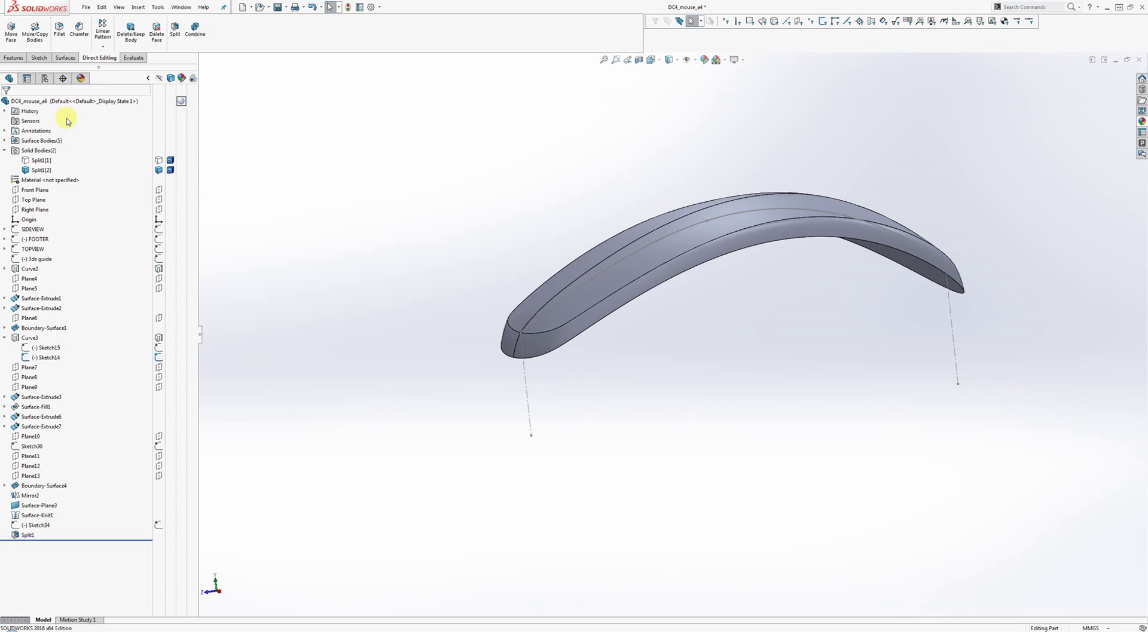
# Start a new sketch on the Right Plane and convert the Sketch14 spline into it.
pyautogui.rightClick(35, 210)
pyautogui.click(40, 201)
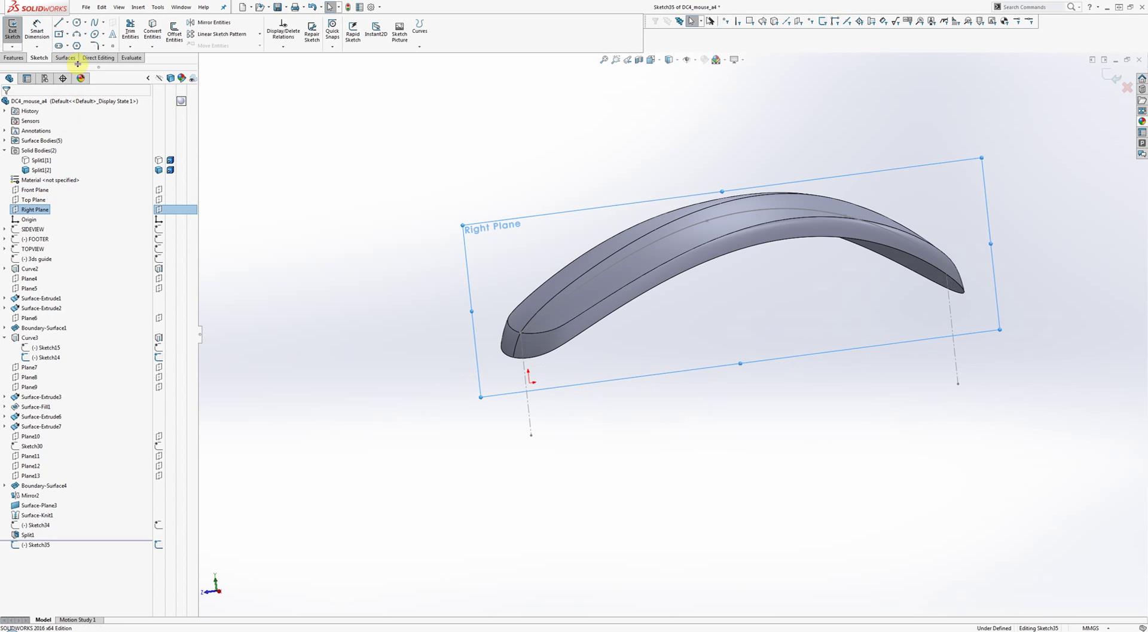
pyautogui.click(141, 39)
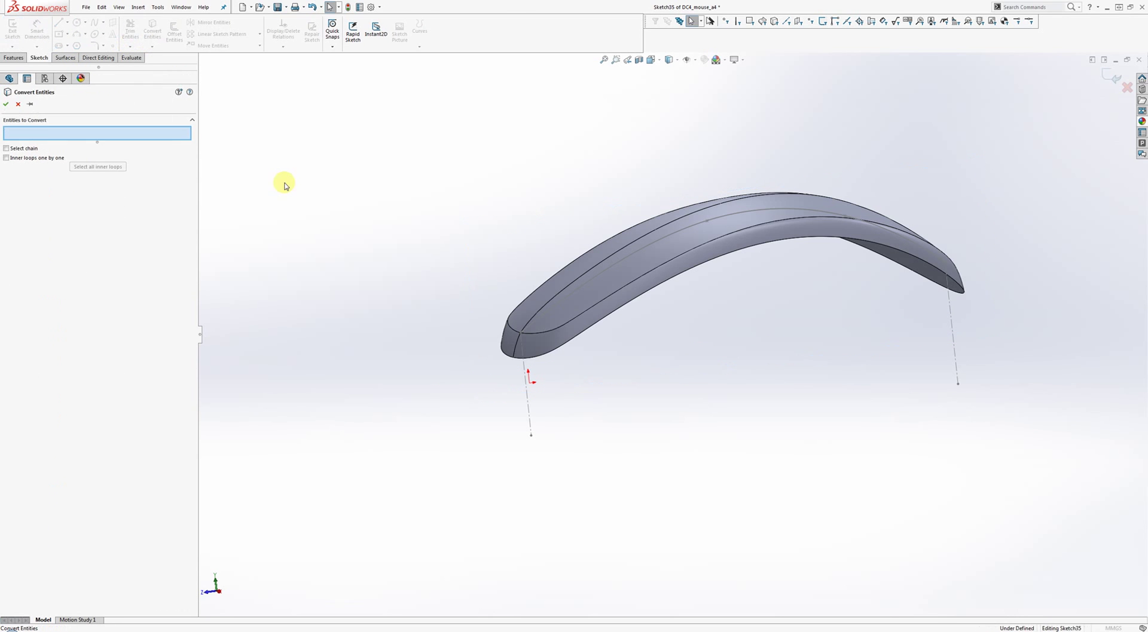
pyautogui.click(628, 264)
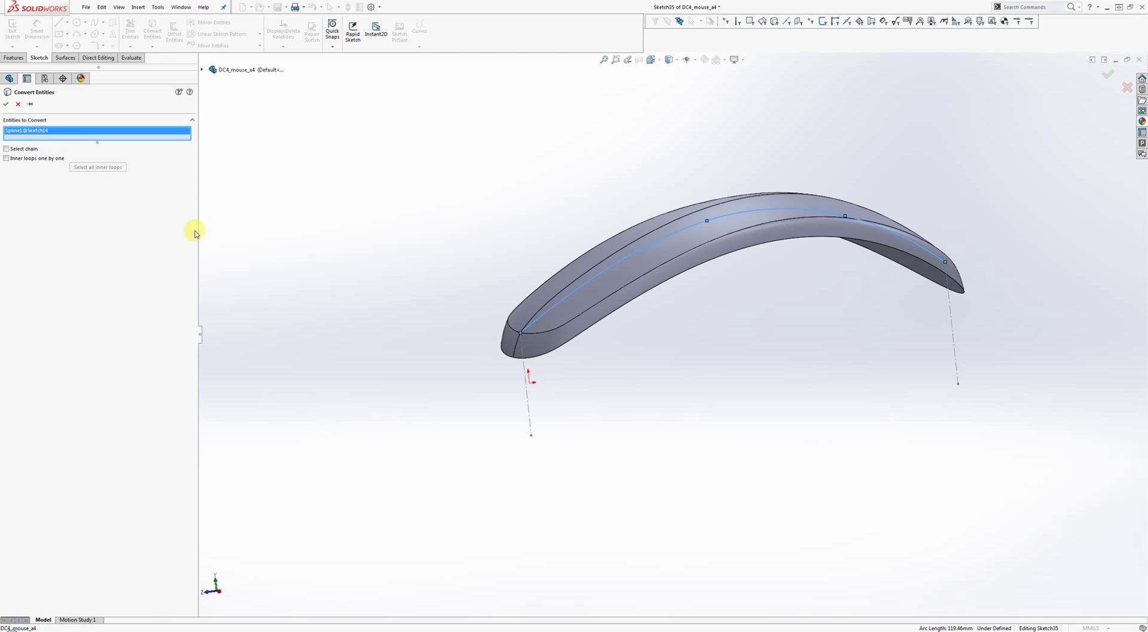
pyautogui.click(5, 105)
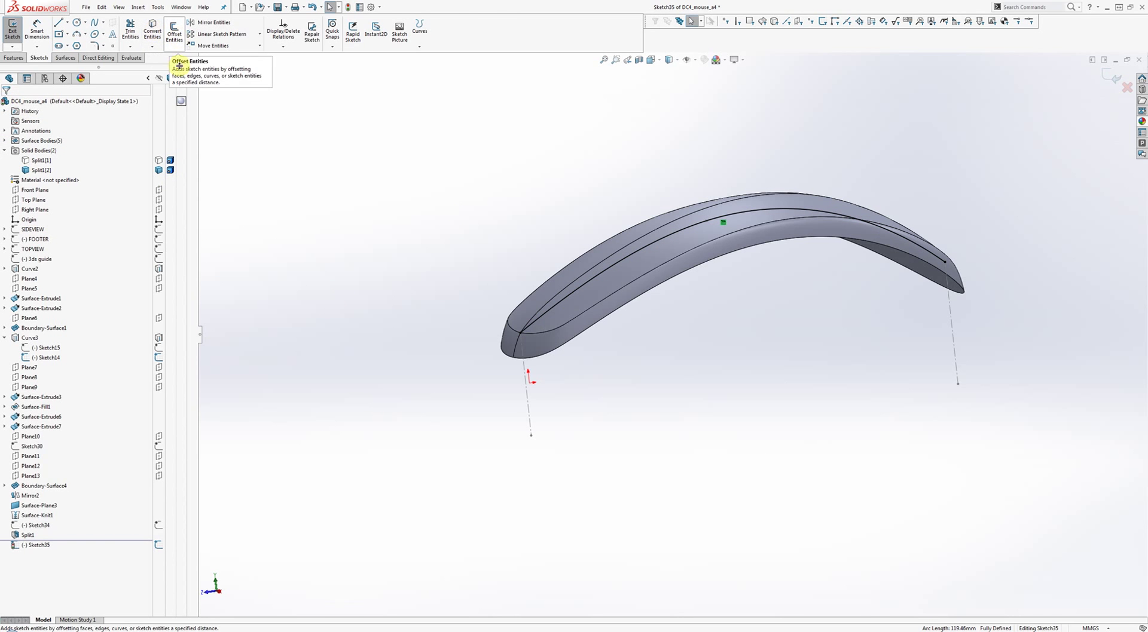
# Sketch a two-point spline about 37 mm long extending outward from the converted curve's end near the origin.
pyautogui.moveTo(364, 352); pyautogui.dragTo(415, 349, button='right')
pyautogui.click(381, 376)
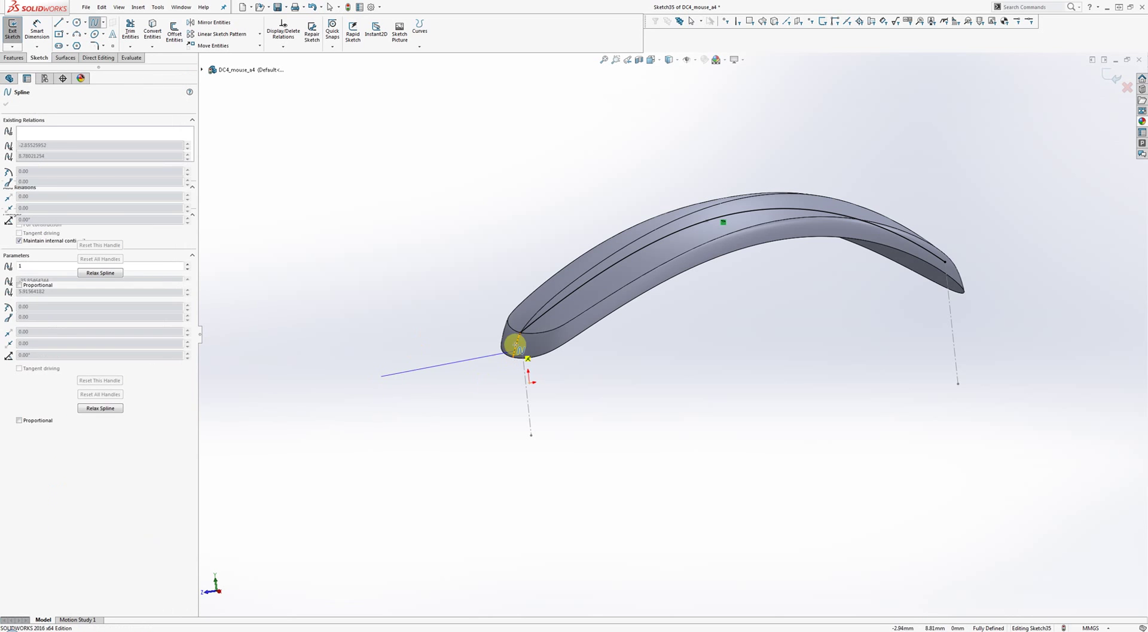
pyautogui.click(525, 342)
pyautogui.rightClick(549, 344)
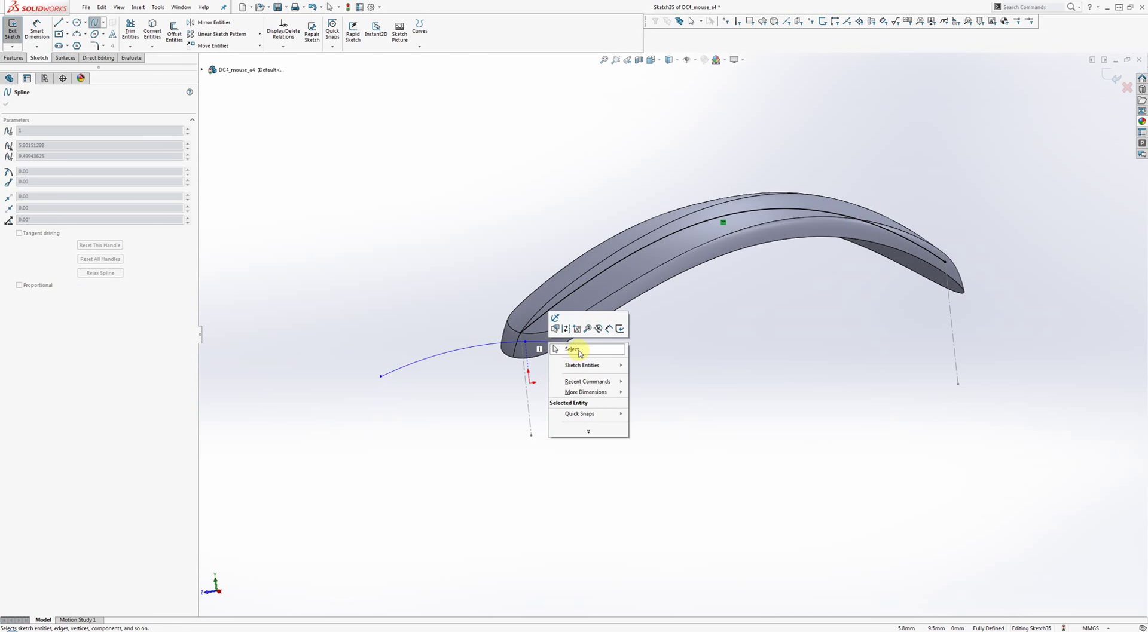
pyautogui.click(579, 353)
# Make the new spline's inner endpoint coincident with the converted curve's end near the origin.
pyautogui.scroll(-4, 546, 356)
pyautogui.click(524, 312)
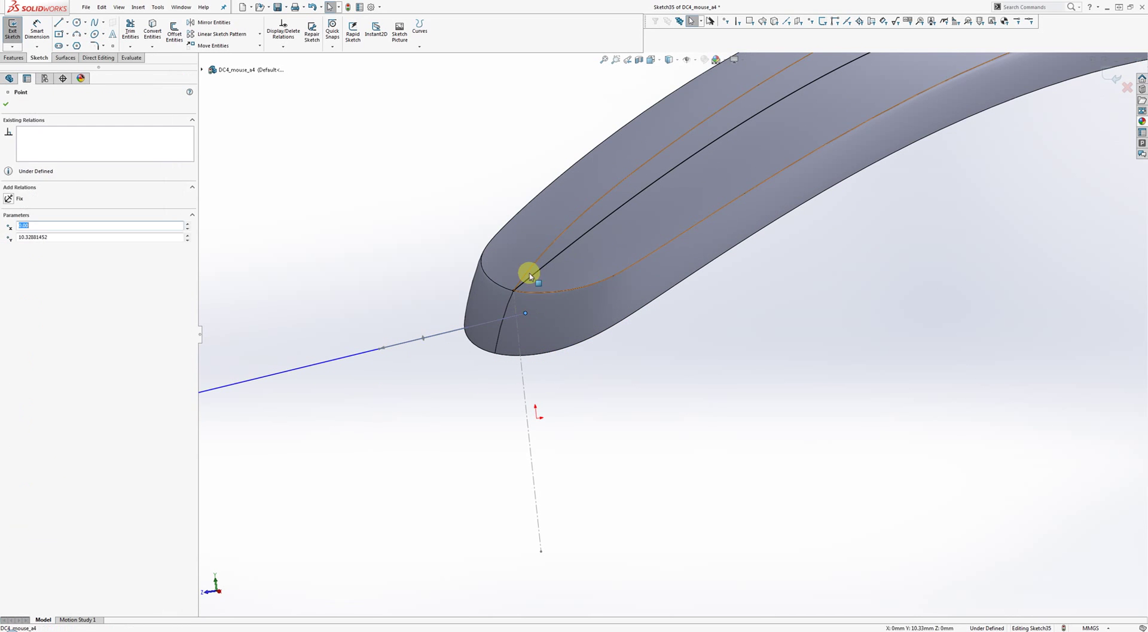
pyautogui.keyDown('ctrl'); pyautogui.click(531, 276); pyautogui.keyUp('ctrl')
pyautogui.click(557, 240)
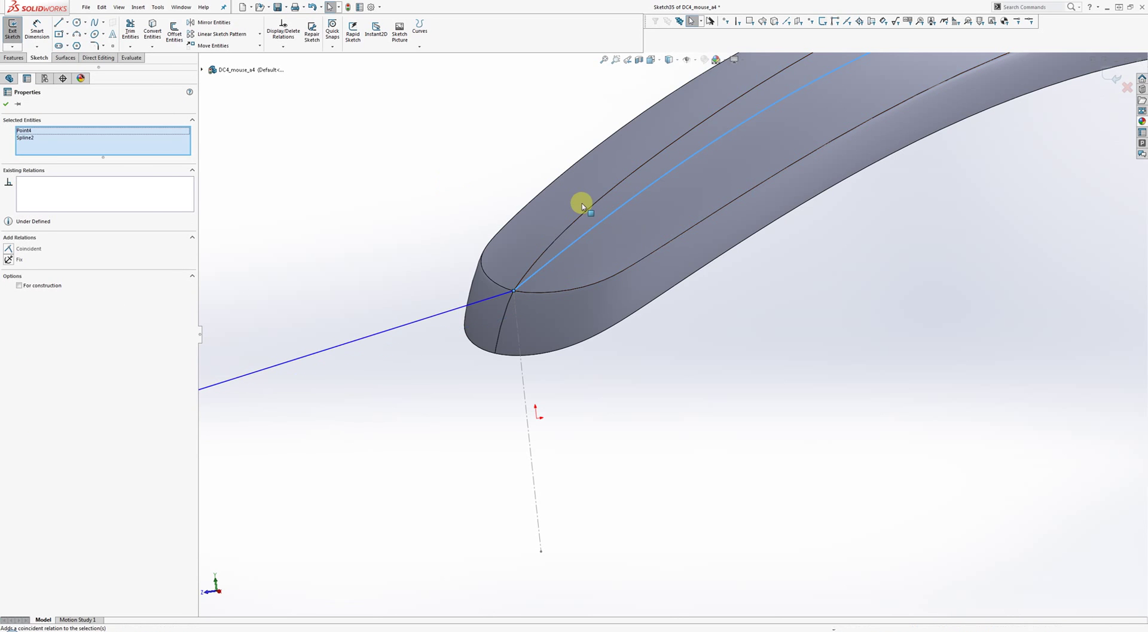
# Apply an Equal Curvature relation between the origin-side extension spline and the converted curve.
pyautogui.scroll(3, 470, 287)
pyautogui.click(503, 345)
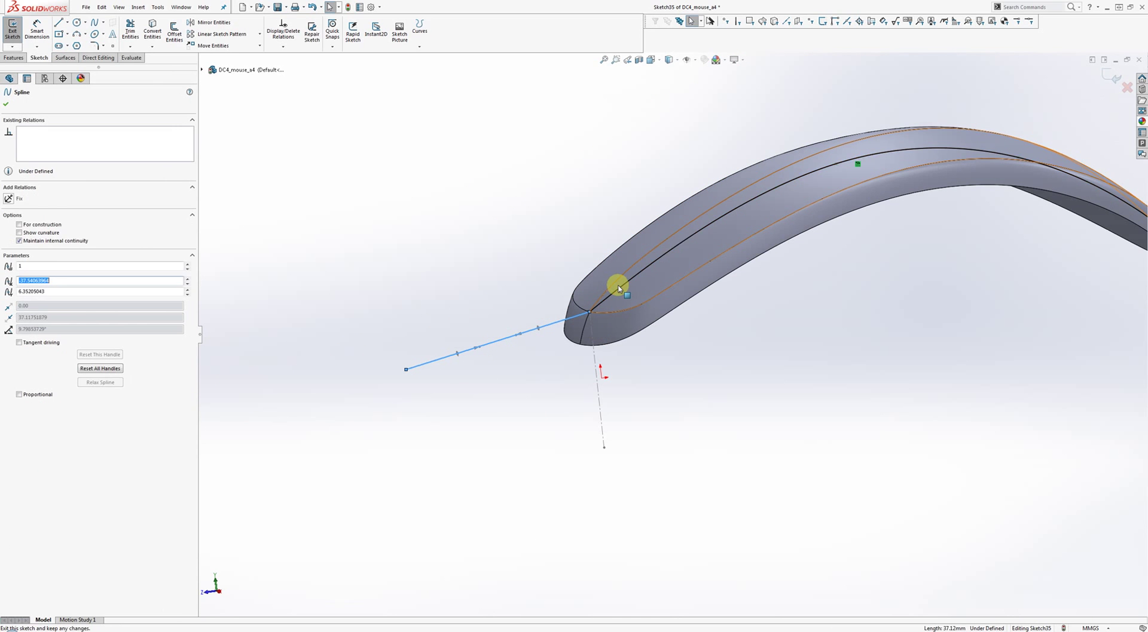
pyautogui.keyDown('ctrl'); pyautogui.click(616, 296); pyautogui.keyUp('ctrl')
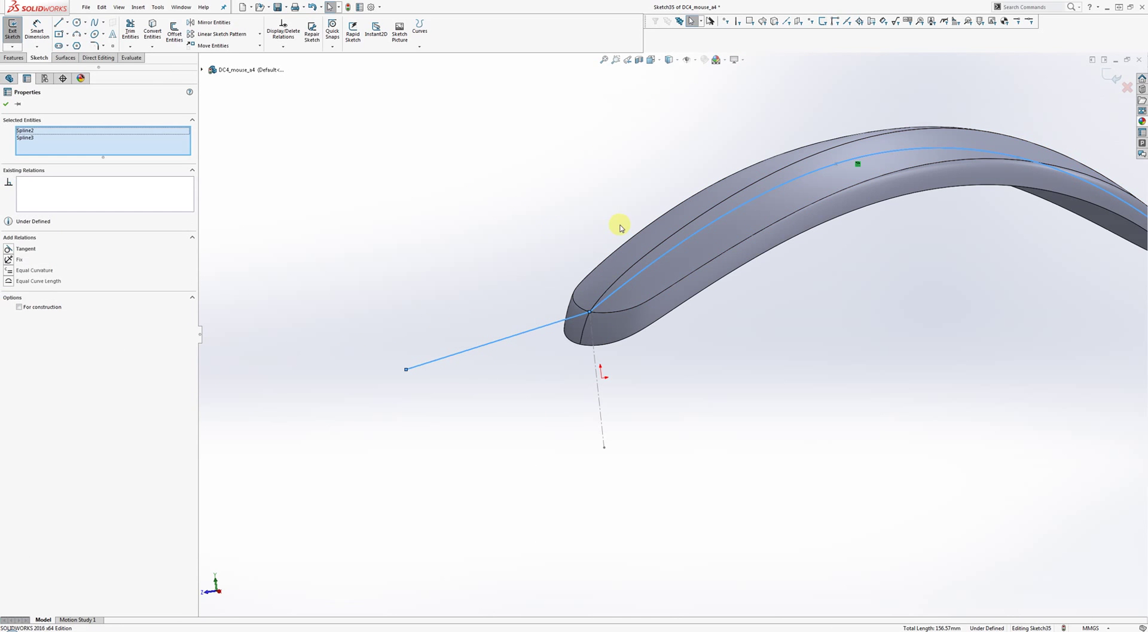
pyautogui.click(422, 208)
pyautogui.click(546, 325)
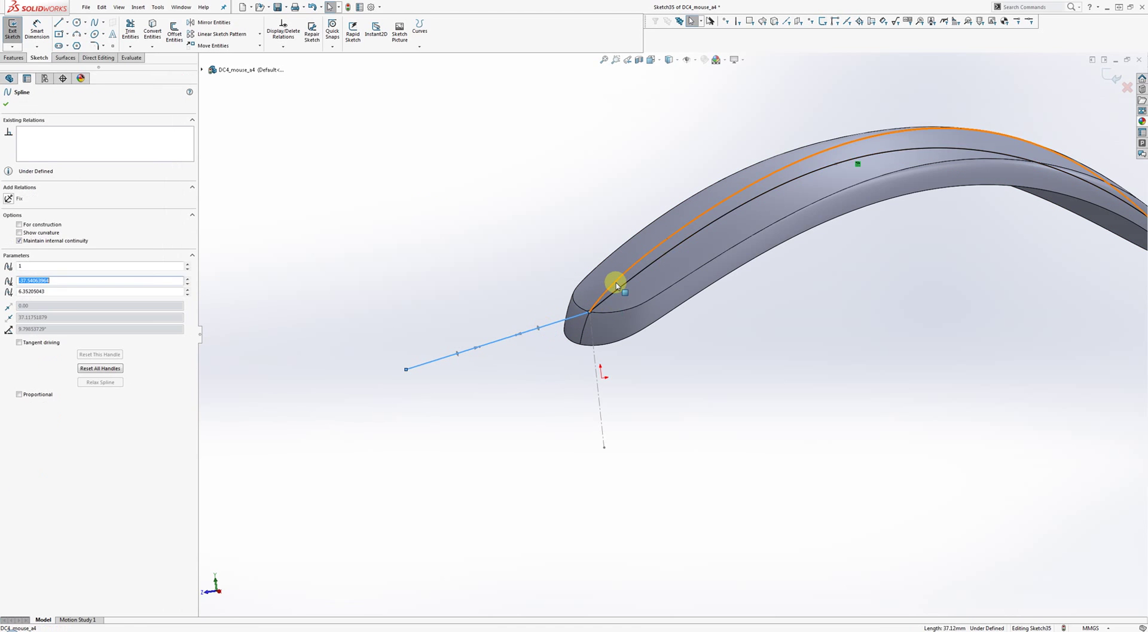
pyautogui.keyDown('ctrl'); pyautogui.click(616, 286); pyautogui.keyUp('ctrl')
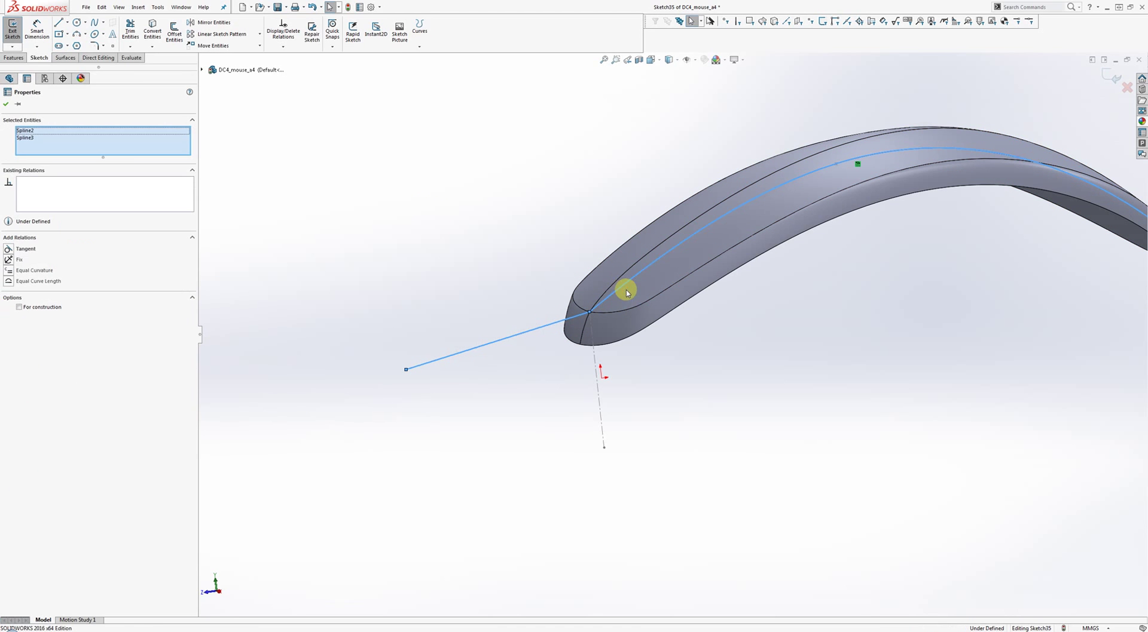
pyautogui.click(620, 216)
# Sketch a second two-point spline extending outward past the shell from the converted curve's other end.
pyautogui.moveTo(620, 216); pyautogui.dragTo(790, 358, button='middle')
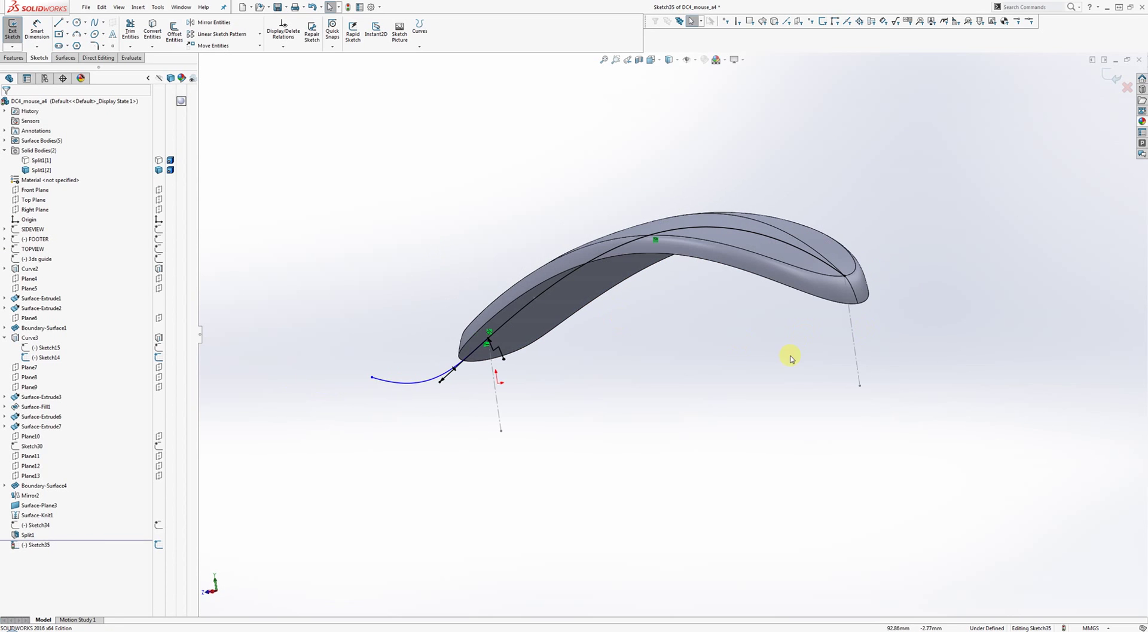
pyautogui.press('s')
pyautogui.moveTo(916, 359); pyautogui.dragTo(907, 329, button='middle')
pyautogui.click(907, 325)
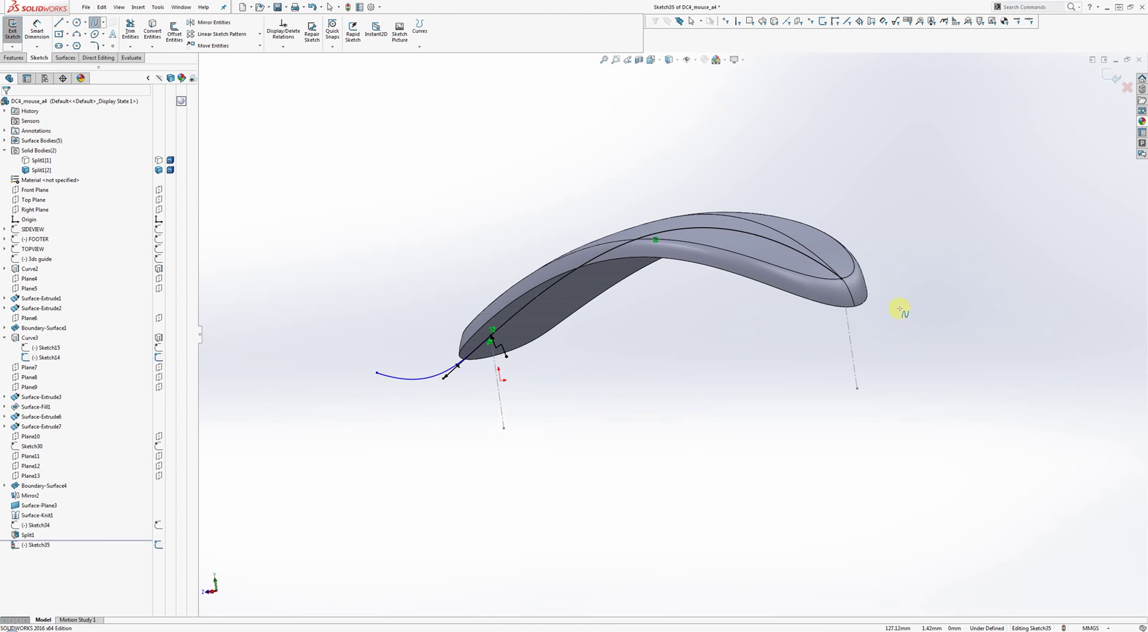
pyautogui.click(856, 290)
pyautogui.rightClick(891, 293)
pyautogui.click(934, 314)
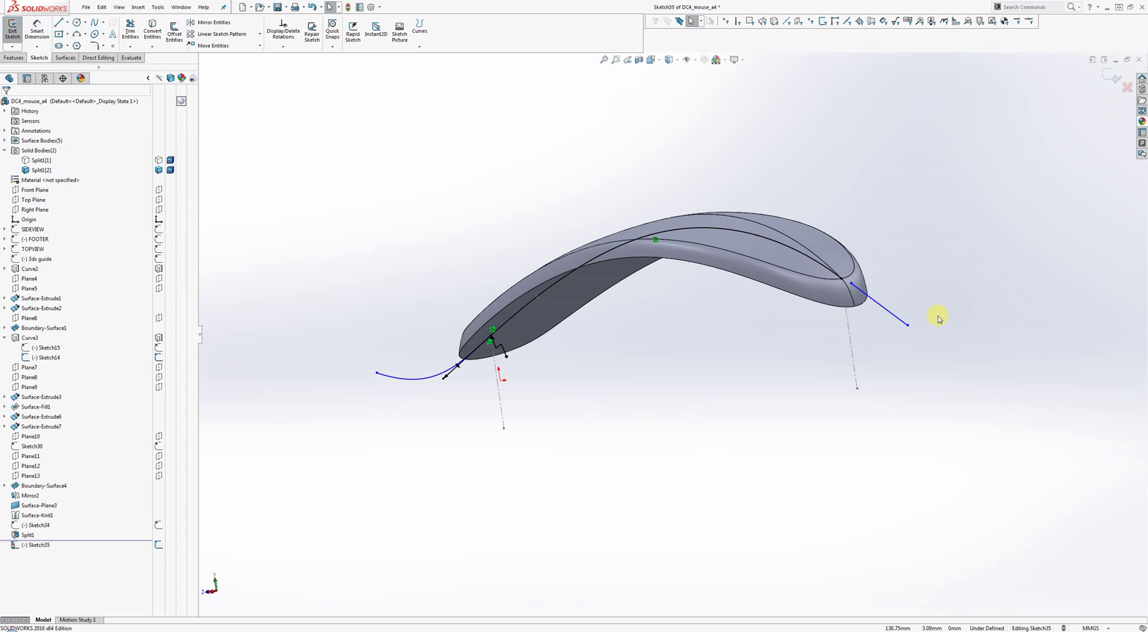
# Make the second extension spline's inner endpoint coincident with the converted curve's far end.
pyautogui.click(851, 287)
pyautogui.keyDown('ctrl'); pyautogui.click(825, 271); pyautogui.keyUp('ctrl')
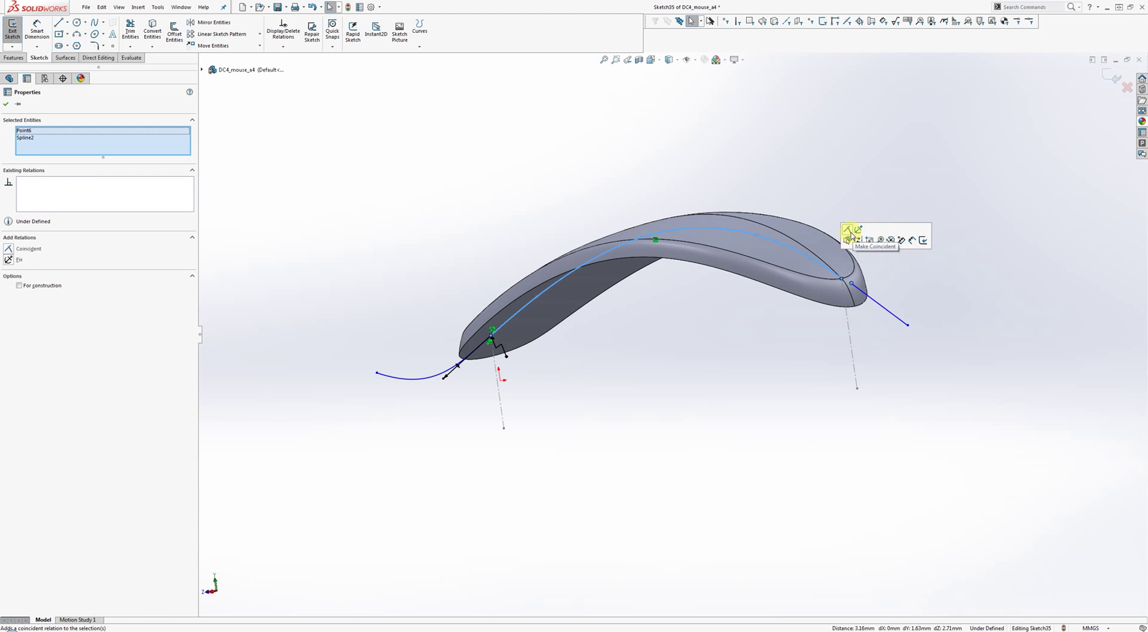
pyautogui.click(849, 233)
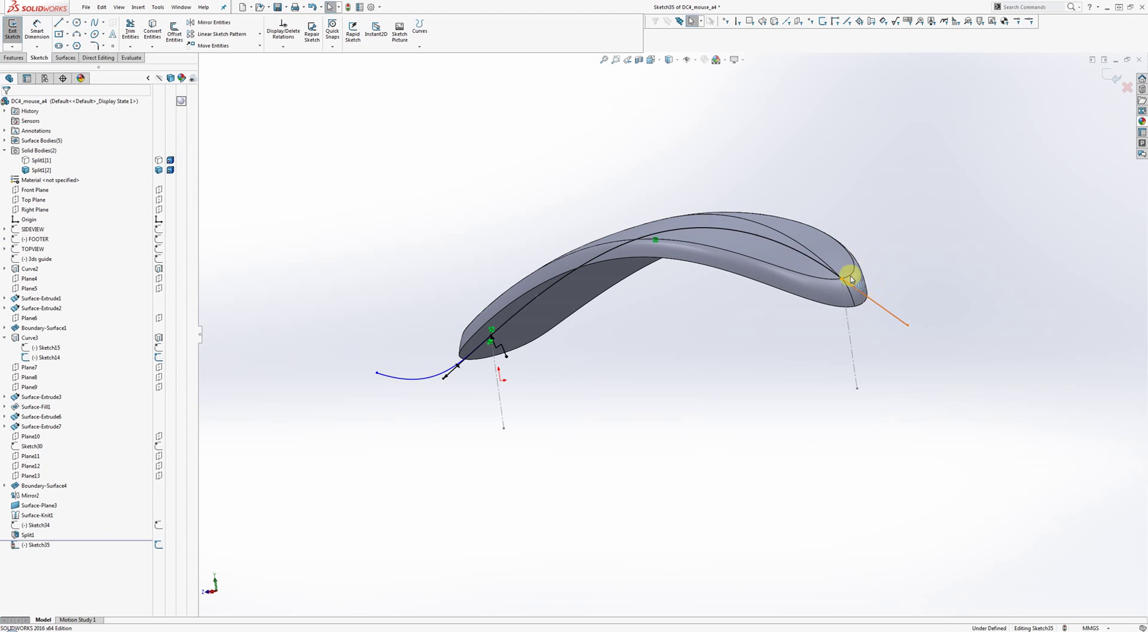
# Apply an Equal Curvature relation between the second extension spline and the converted curve, and exit the sketch.
pyautogui.click(852, 279)
pyautogui.keyDown('ctrl'); pyautogui.click(802, 256); pyautogui.keyUp('ctrl')
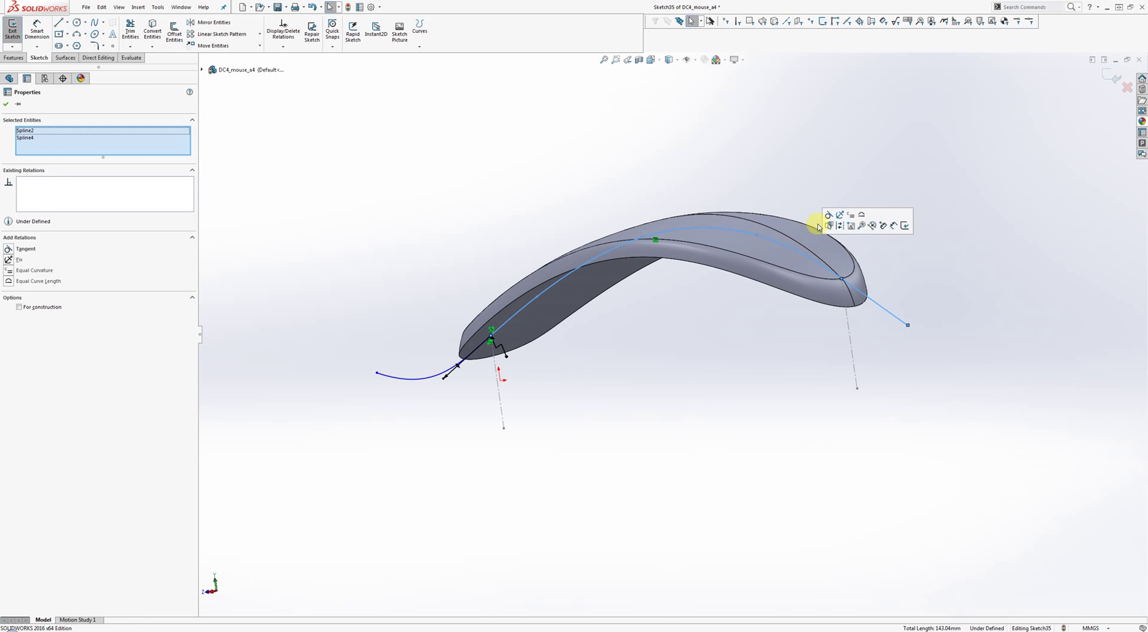
pyautogui.click(862, 215)
pyautogui.moveTo(800, 181); pyautogui.dragTo(984, 159, button='middle')
pyautogui.click(1108, 69)
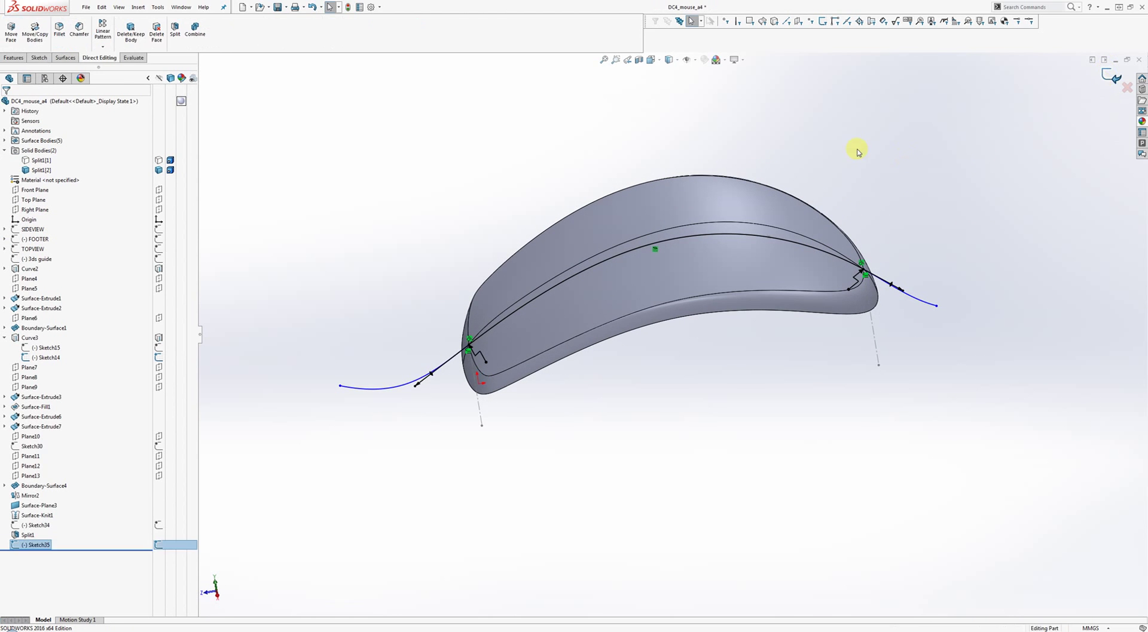
# Edit Sketch35 and offset the whole extended curve chain 1.00 mm downward, converting the base geometry to construction lines.
pyautogui.click(39, 58)
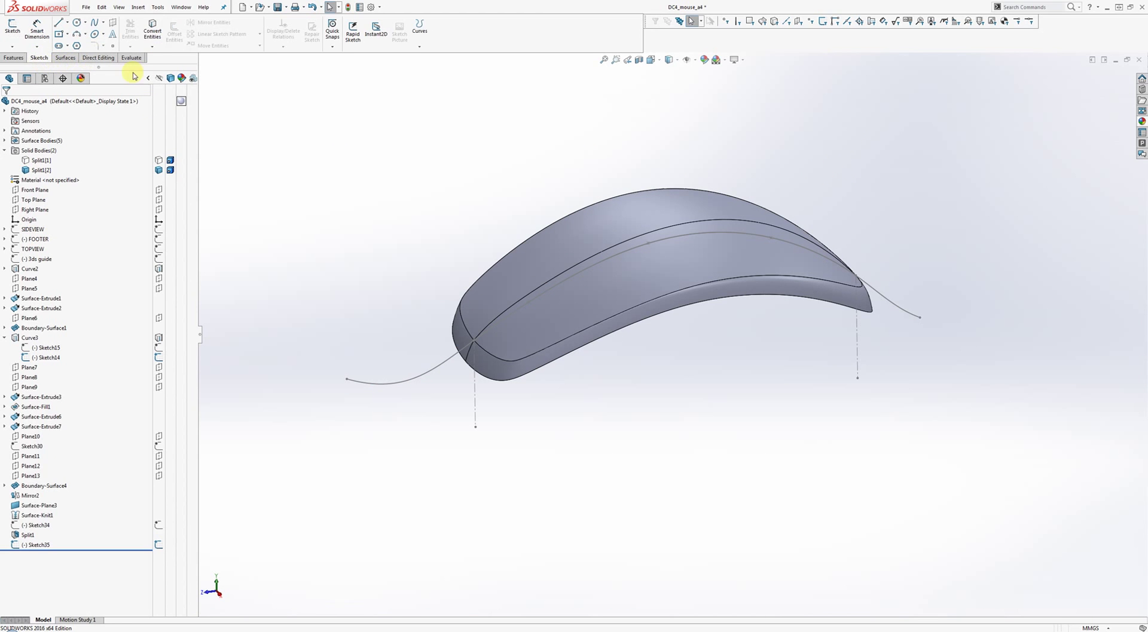
pyautogui.rightClick(447, 362)
pyautogui.click(453, 341)
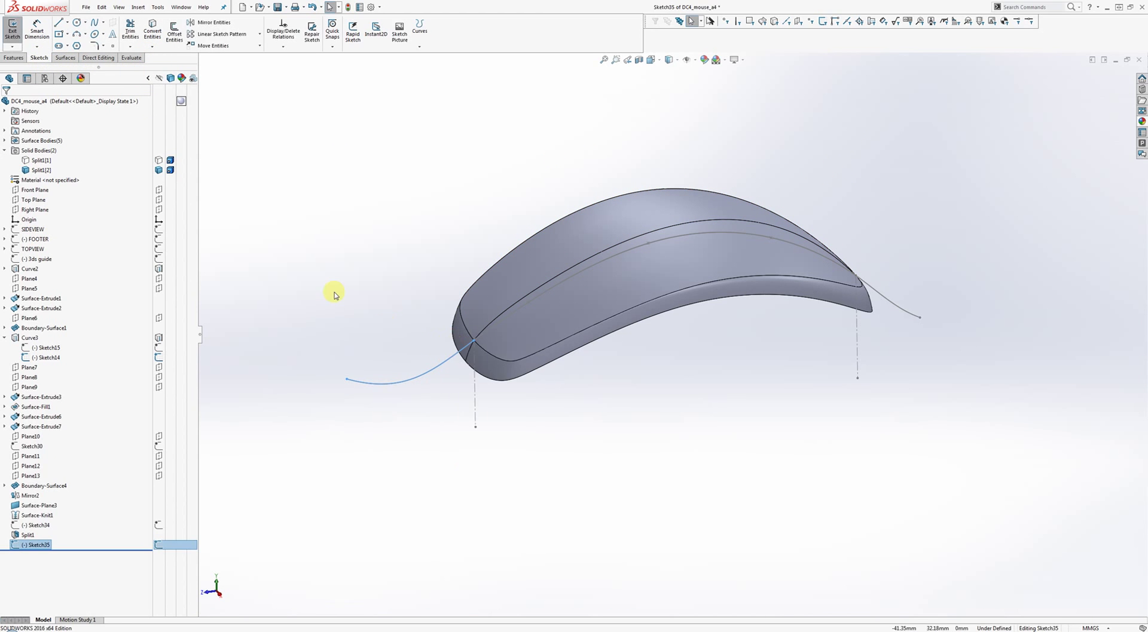
pyautogui.click(173, 33)
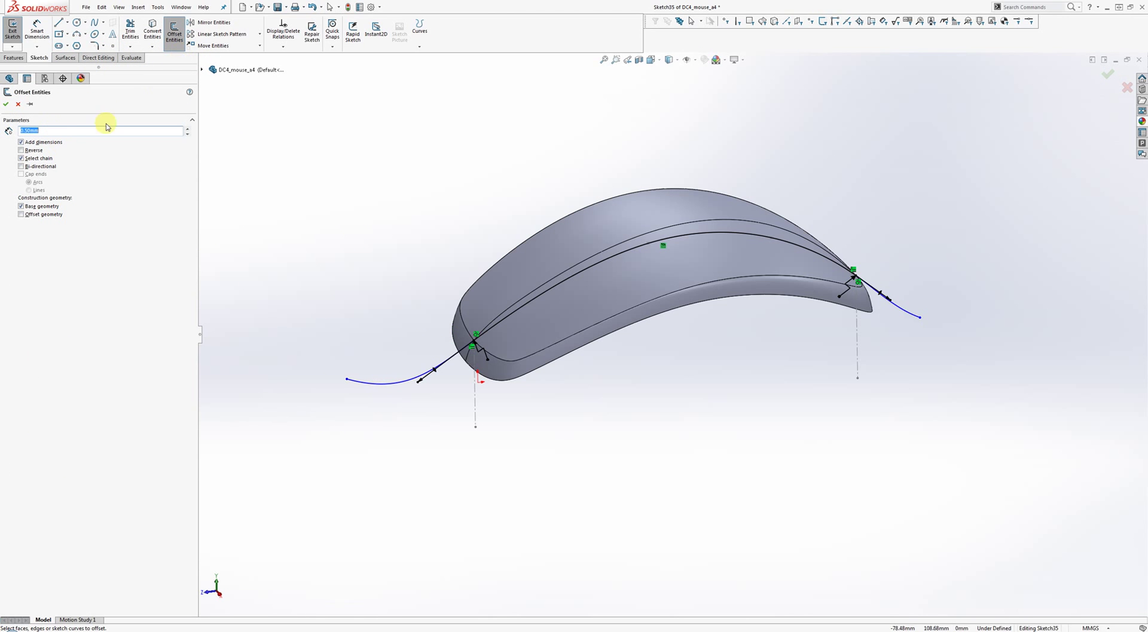
pyautogui.moveTo(474, 323); pyautogui.dragTo(441, 274, button='middle')
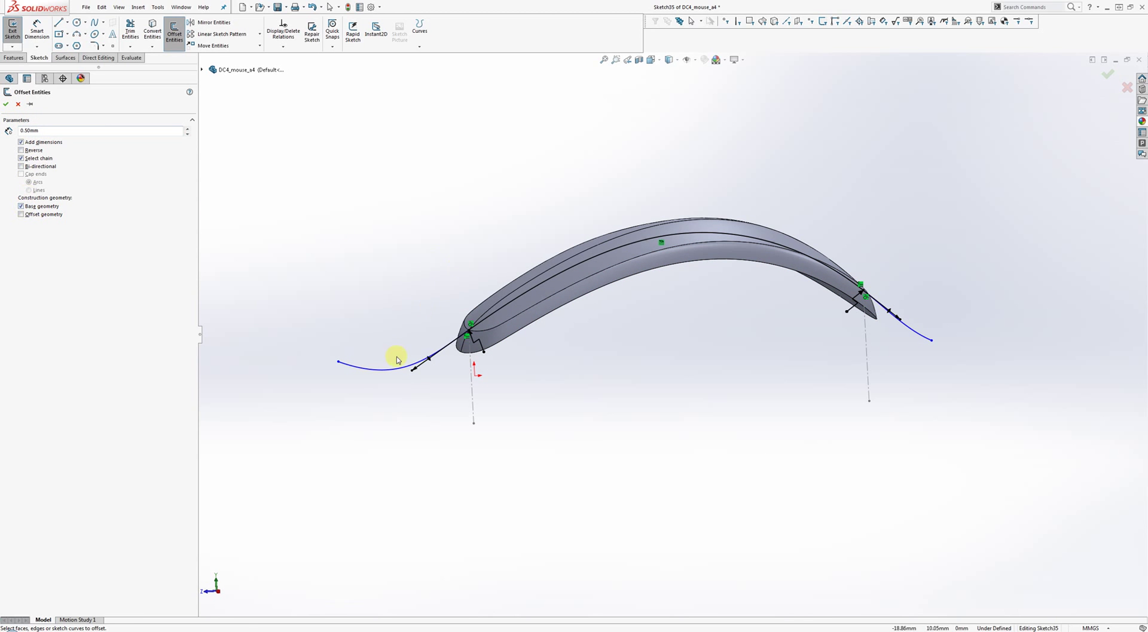
pyautogui.click(392, 376)
pyautogui.scroll(-5, 657, 257)
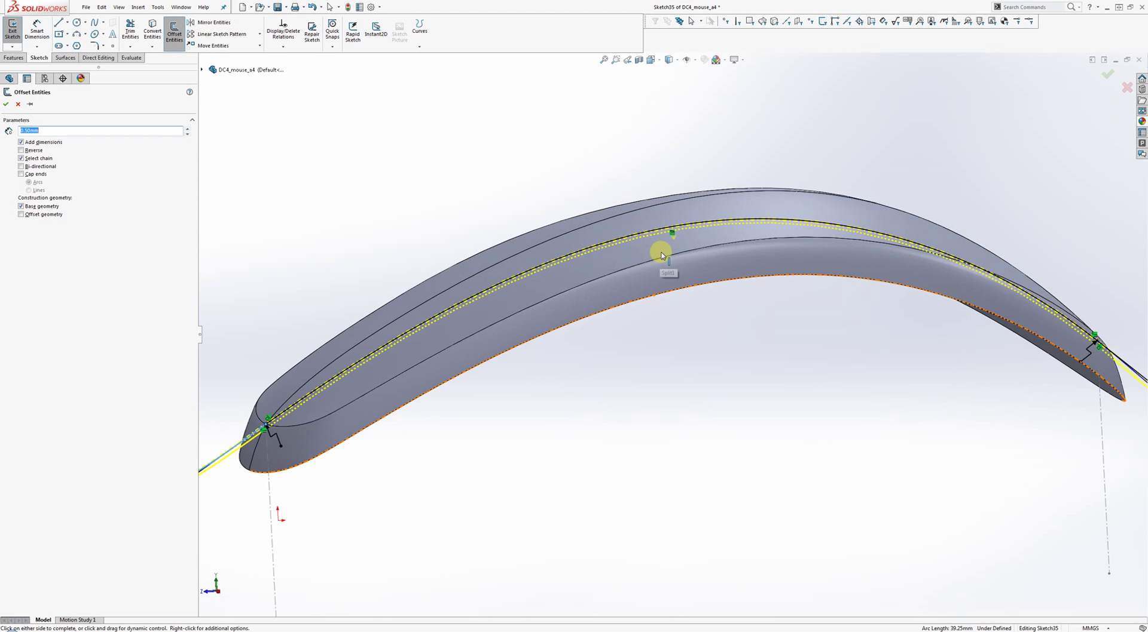
pyautogui.click(21, 151)
pyautogui.click(21, 151)
pyautogui.click(21, 151)
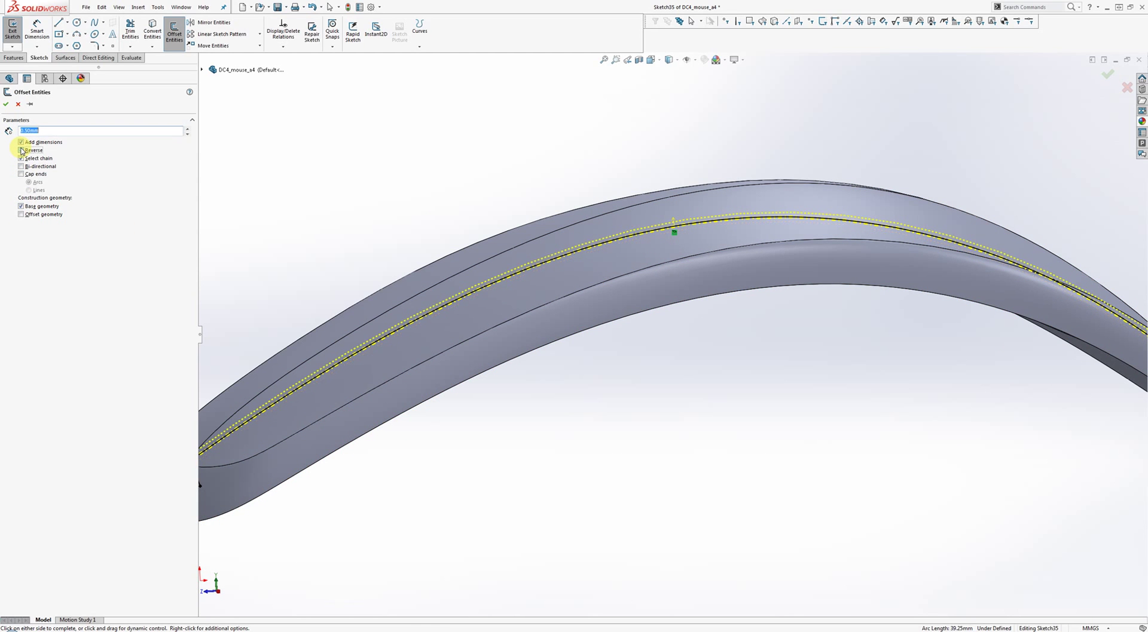
pyautogui.click(22, 150)
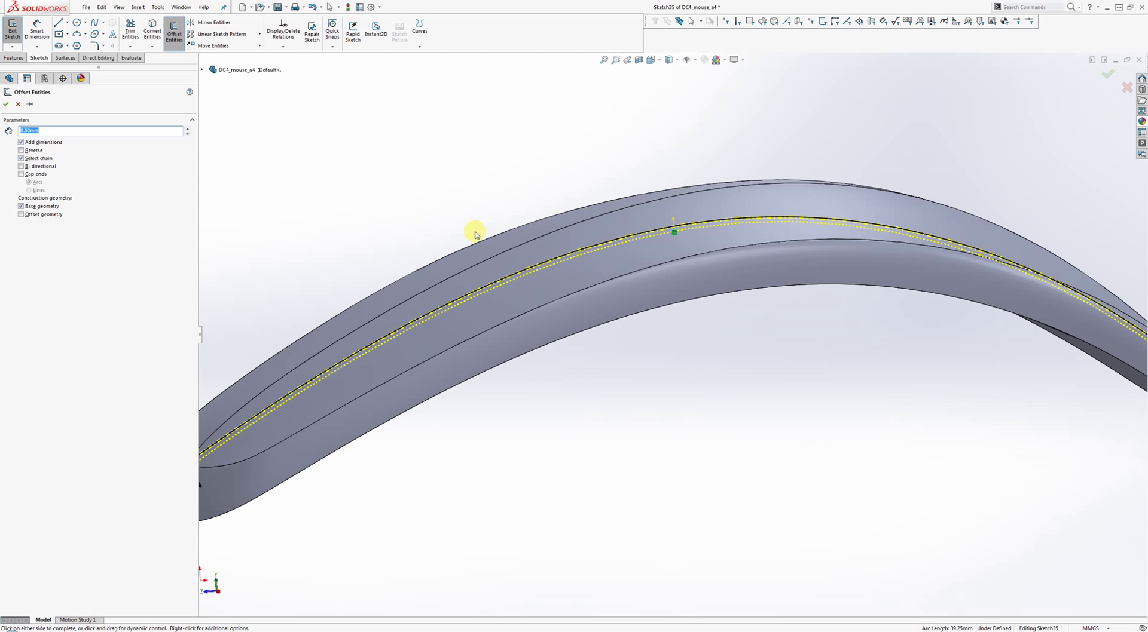
pyautogui.moveTo(859, 244)
pyautogui.mouseDown(button='middle')
pyautogui.moveTo(773, 264)
pyautogui.moveTo(779, 281)
pyautogui.moveTo(758, 282)
pyautogui.mouseUp(button='middle')
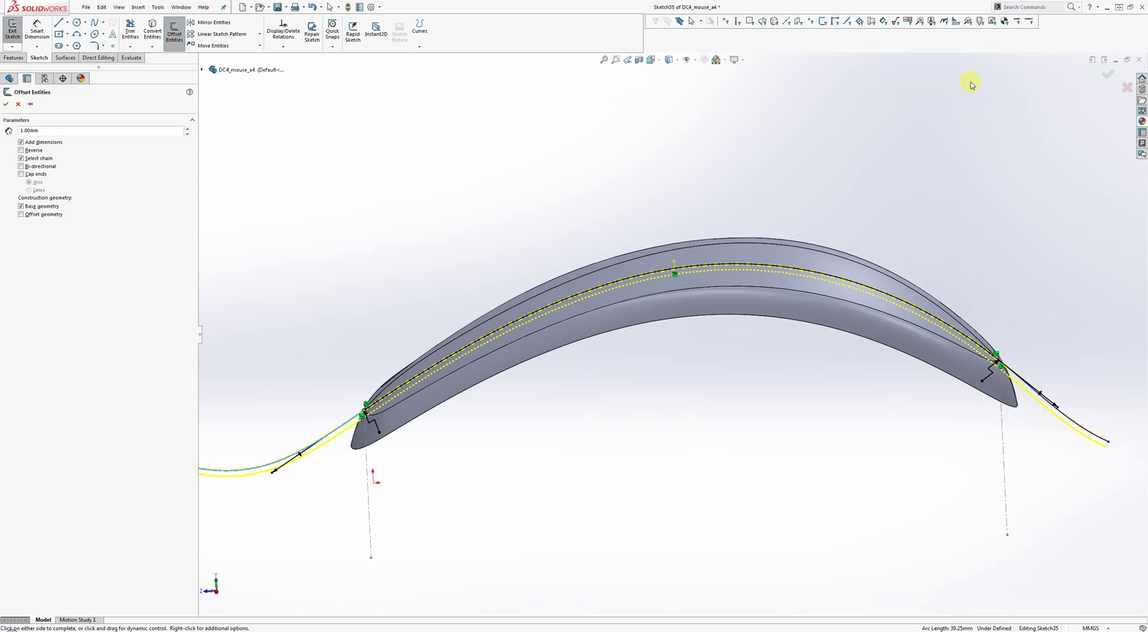
pyautogui.click(1107, 74)
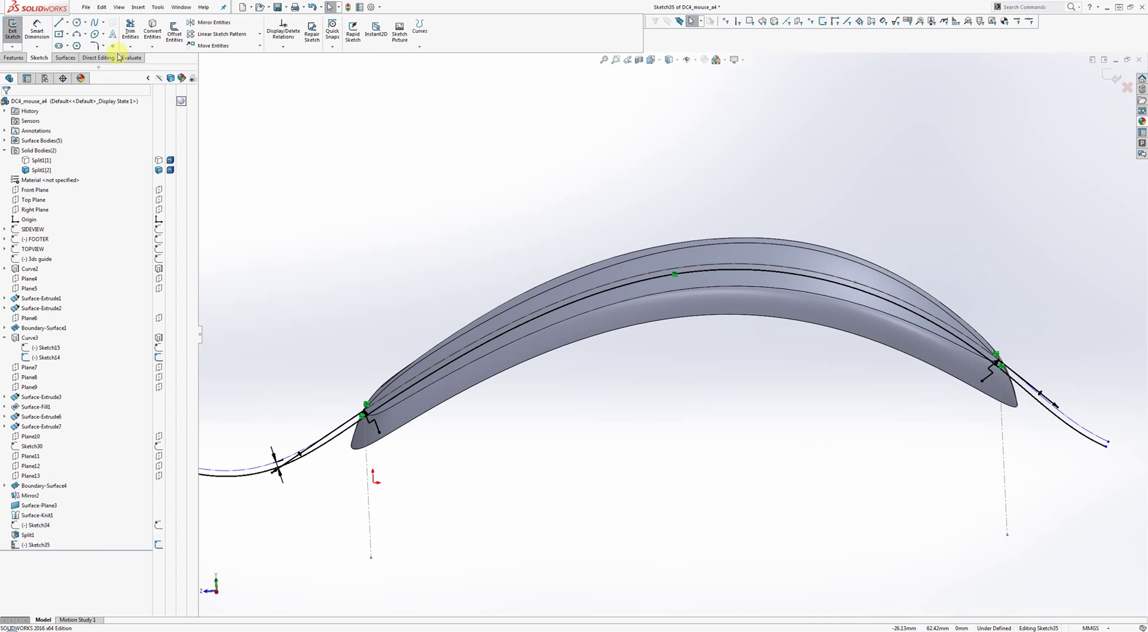
# Split the upper shell body Split1[2] with Sketch35 as the trim tool, keeping both resulting bodies.
pyautogui.click(95, 58)
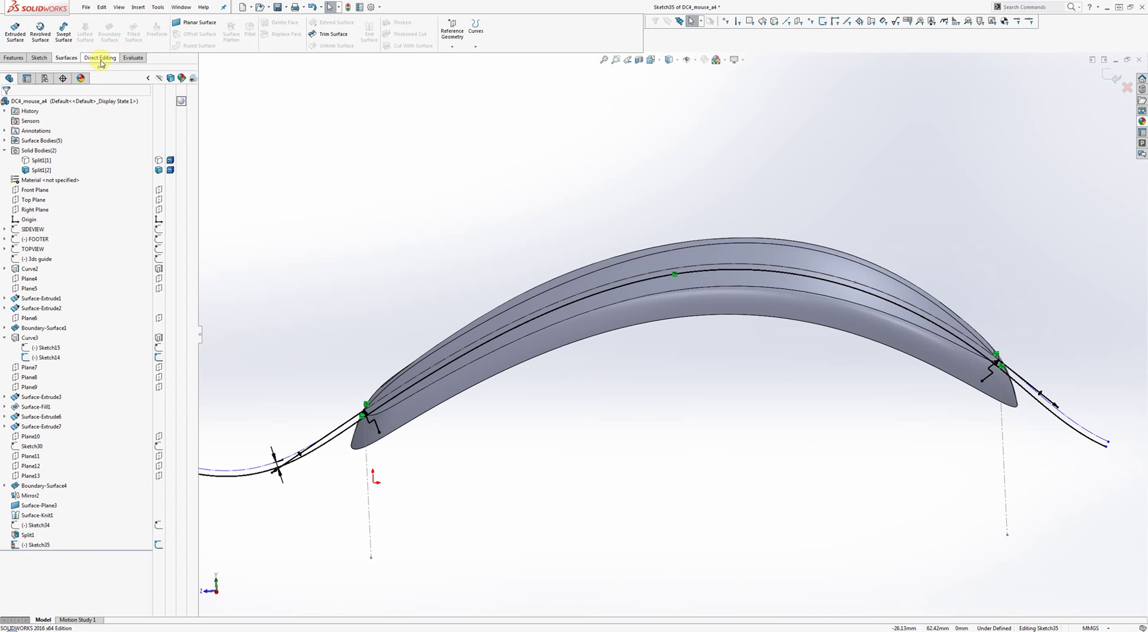
pyautogui.click(175, 36)
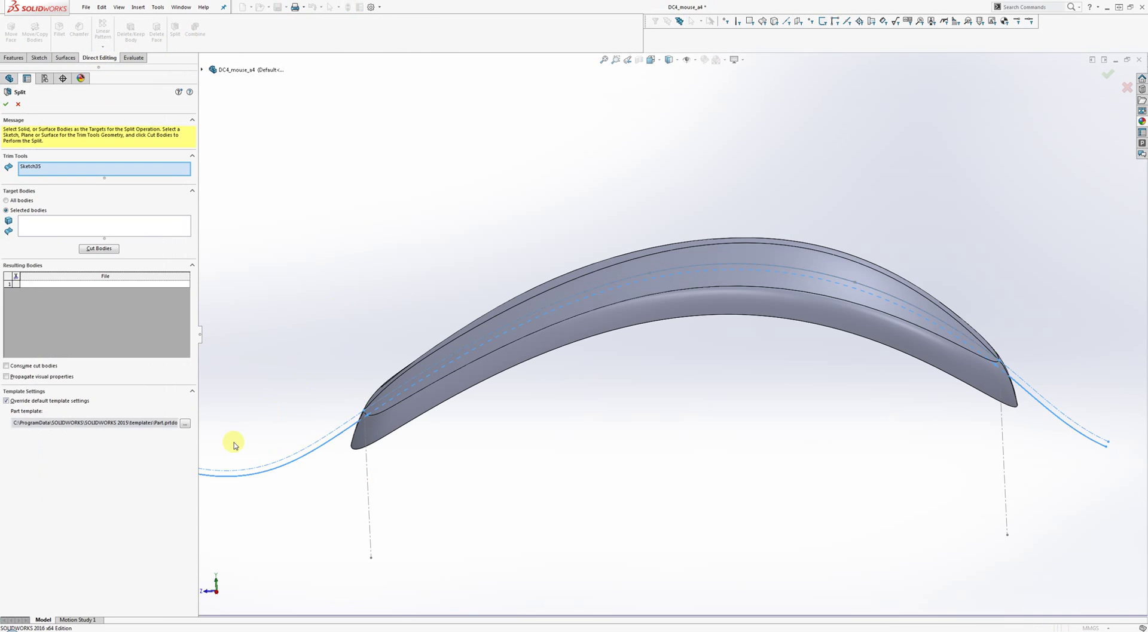
pyautogui.click(239, 480)
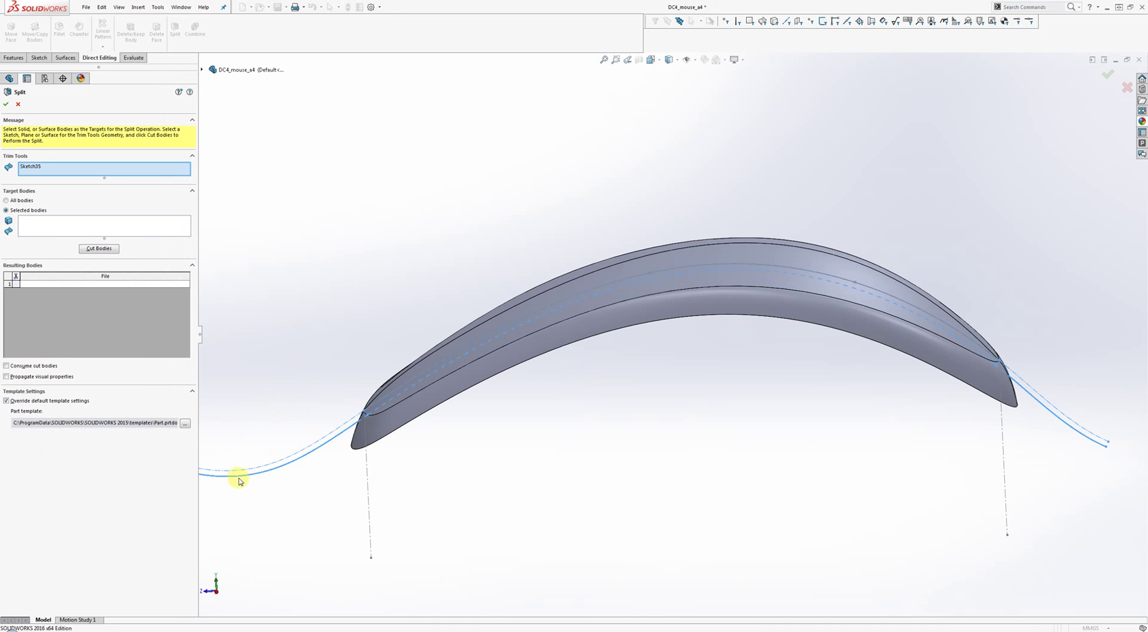
pyautogui.click(151, 226)
pyautogui.click(472, 376)
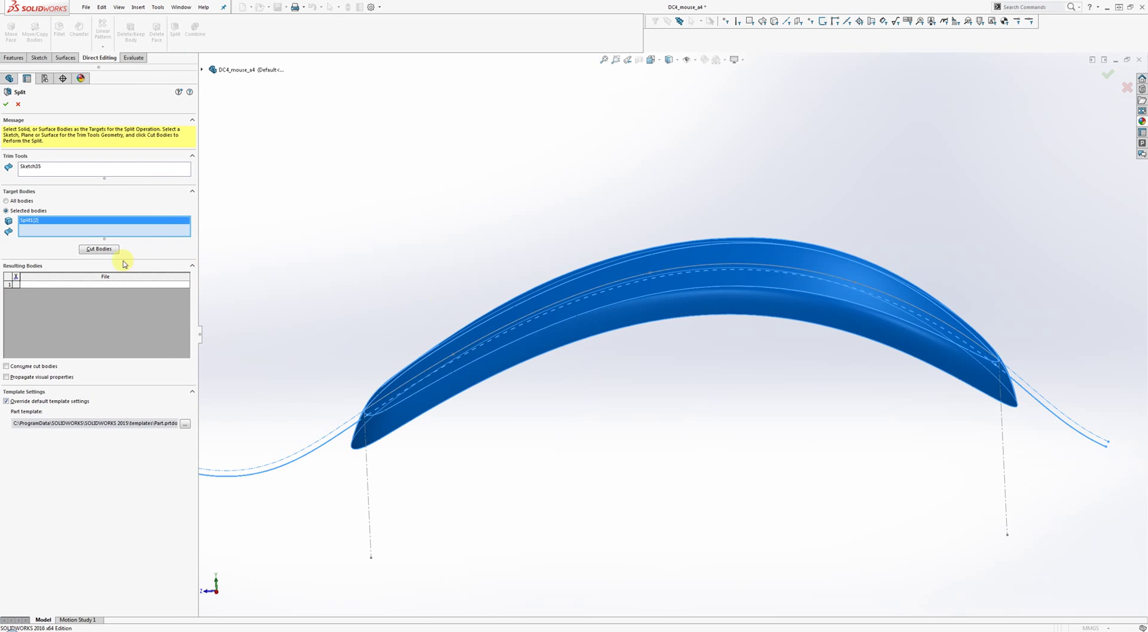
pyautogui.click(99, 249)
pyautogui.scroll(3, 453, 333)
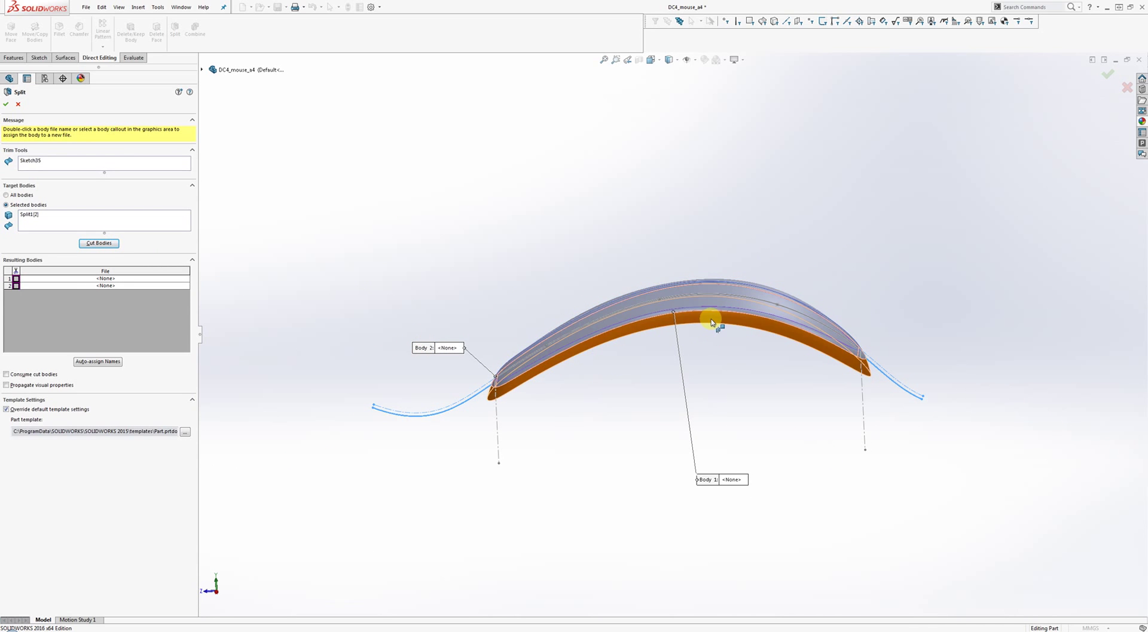
pyautogui.click(17, 279)
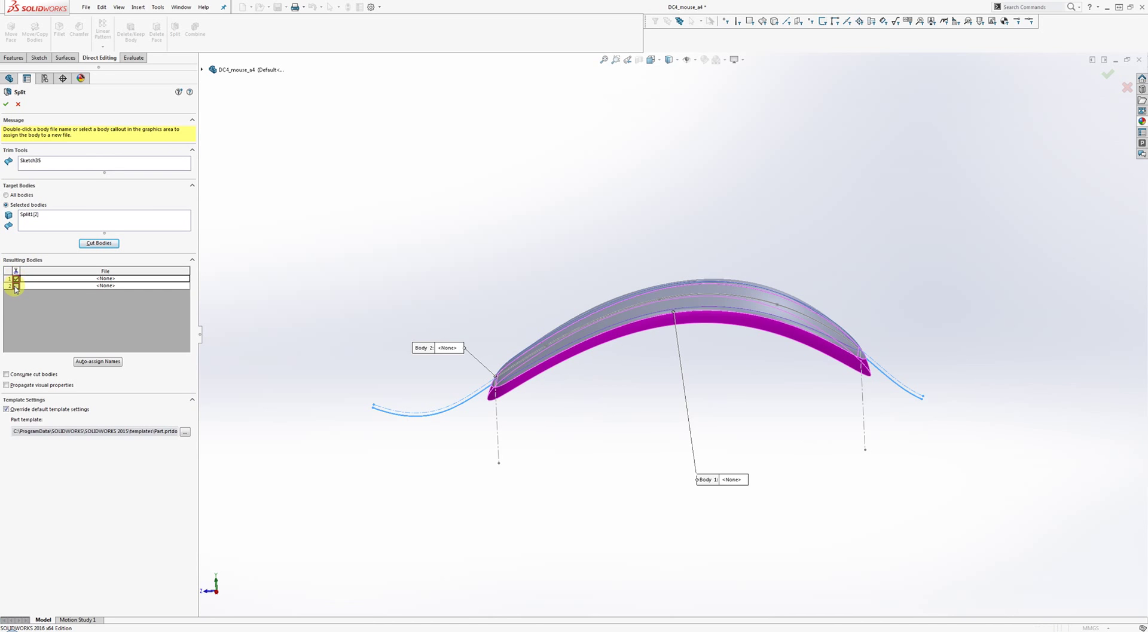
pyautogui.click(20, 272)
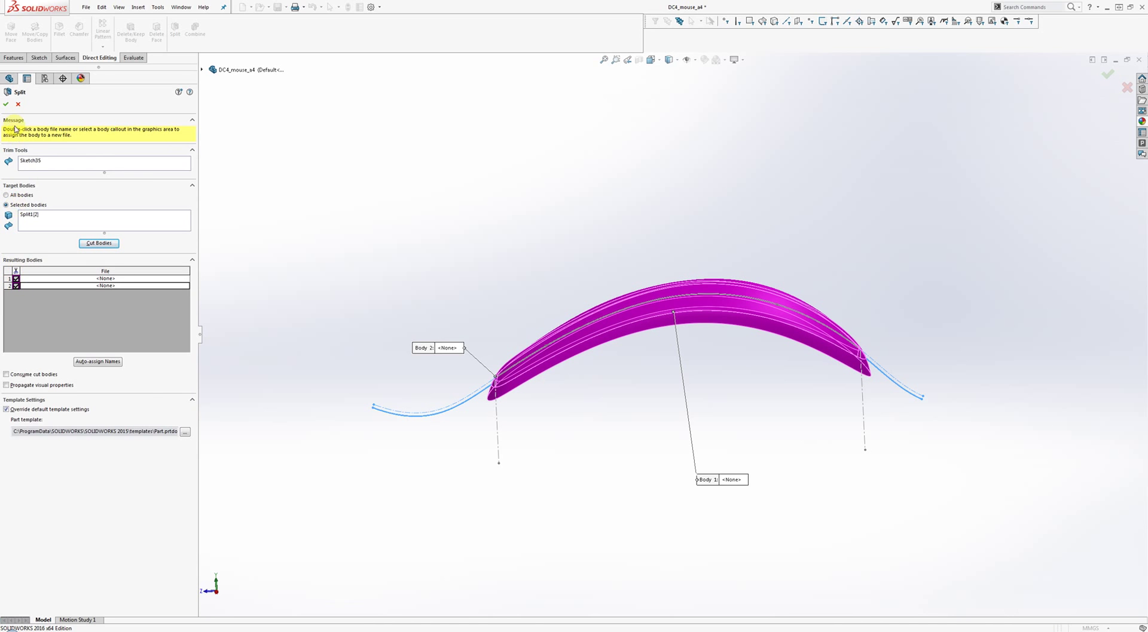
pyautogui.click(6, 105)
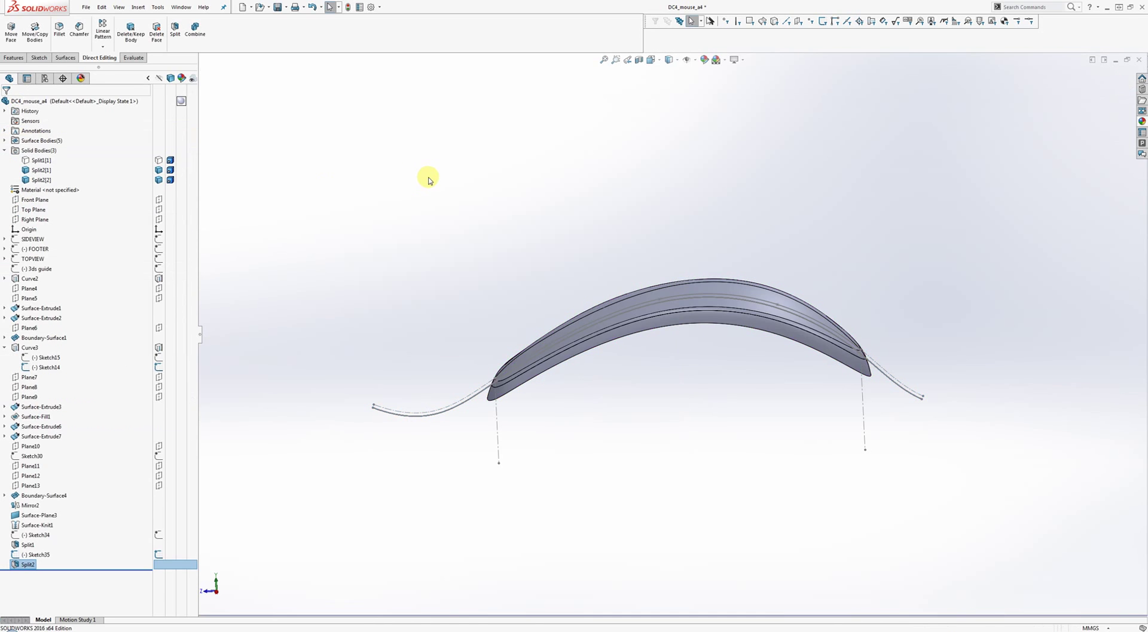
# Hide Sketch35 and Sketch14 in the model view.
pyautogui.rightClick(488, 399)
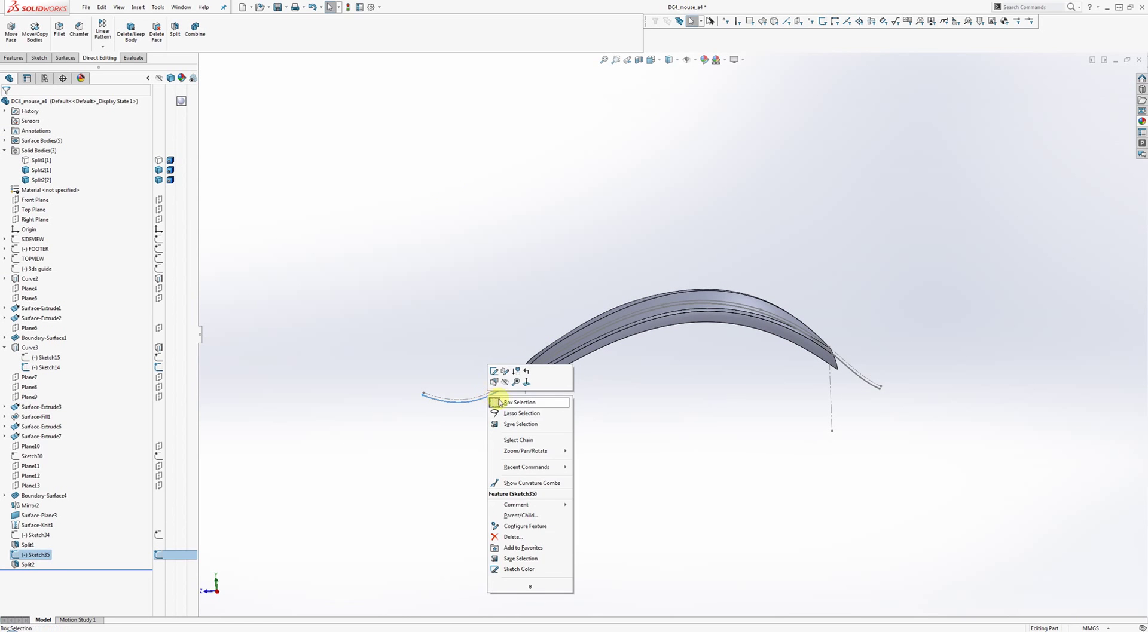
pyautogui.click(505, 383)
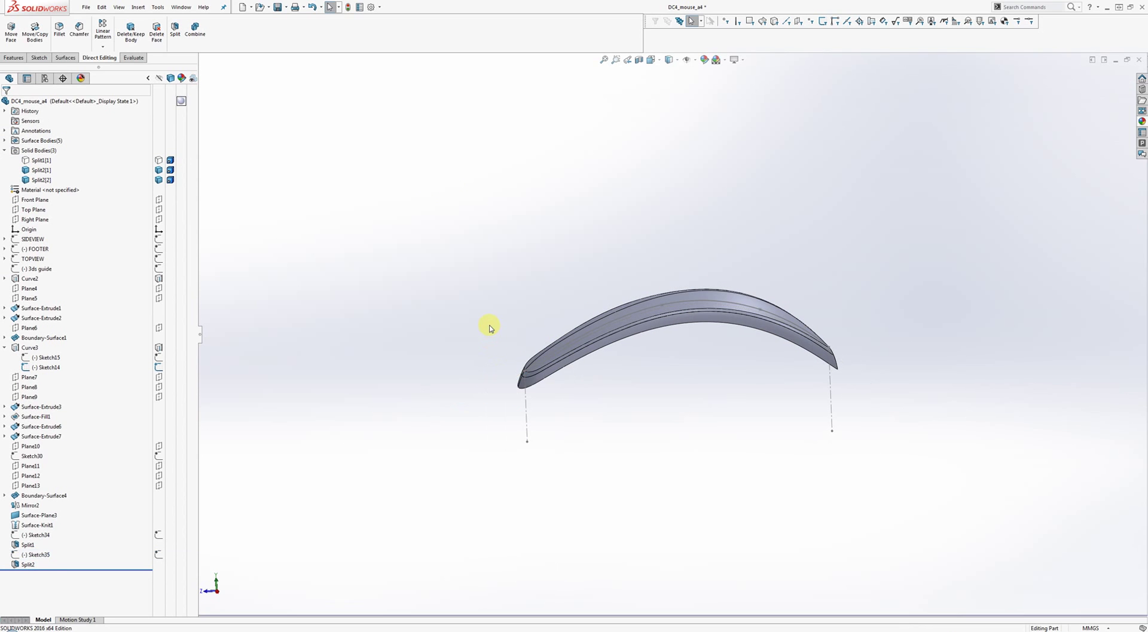
pyautogui.rightClick(526, 403)
pyautogui.click(543, 387)
pyautogui.scroll(1, 580, 418)
pyautogui.moveTo(581, 415); pyautogui.dragTo(602, 401, button='middle')
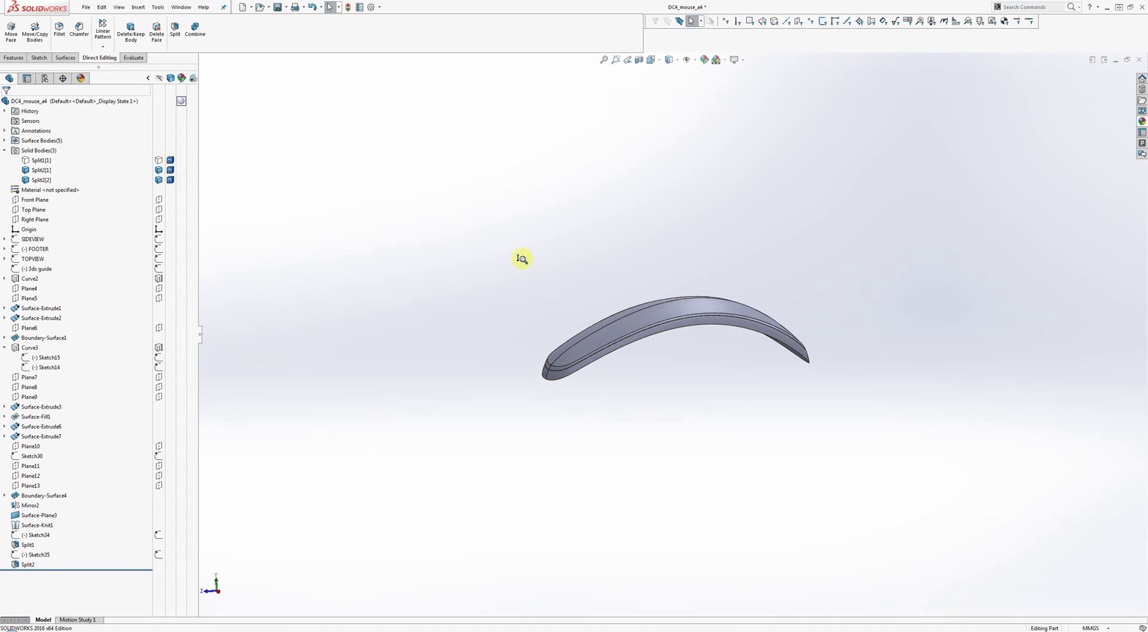
# Check the two upper shell layers separately by toggling their visibility, leaving only the Split2[1] body shown.
pyautogui.scroll(-3, 529, 241)
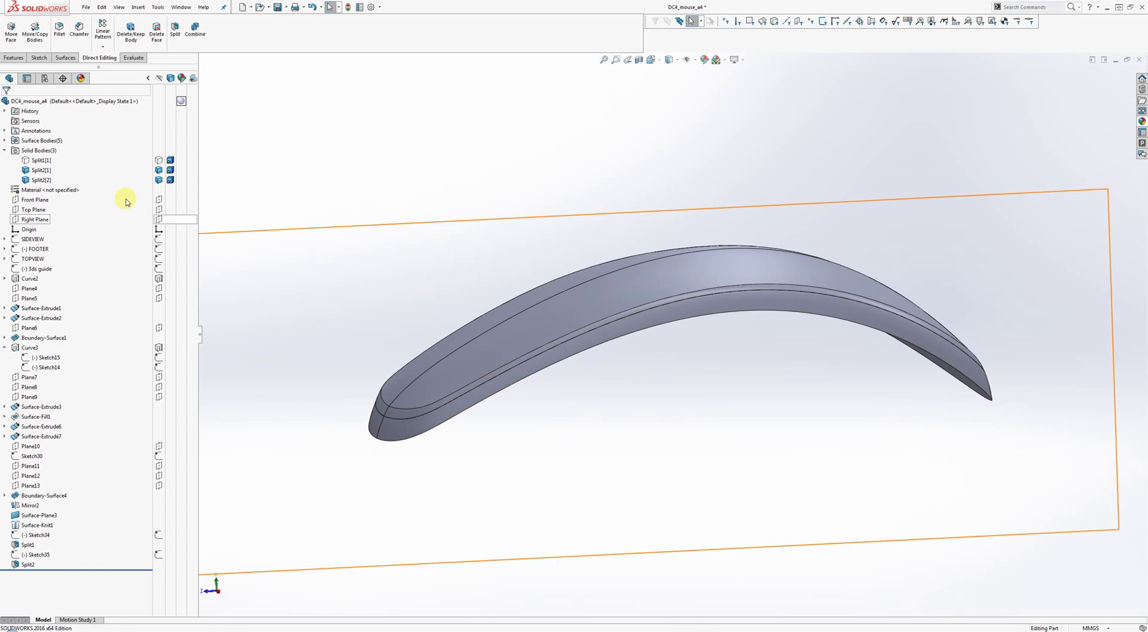
pyautogui.click(159, 171)
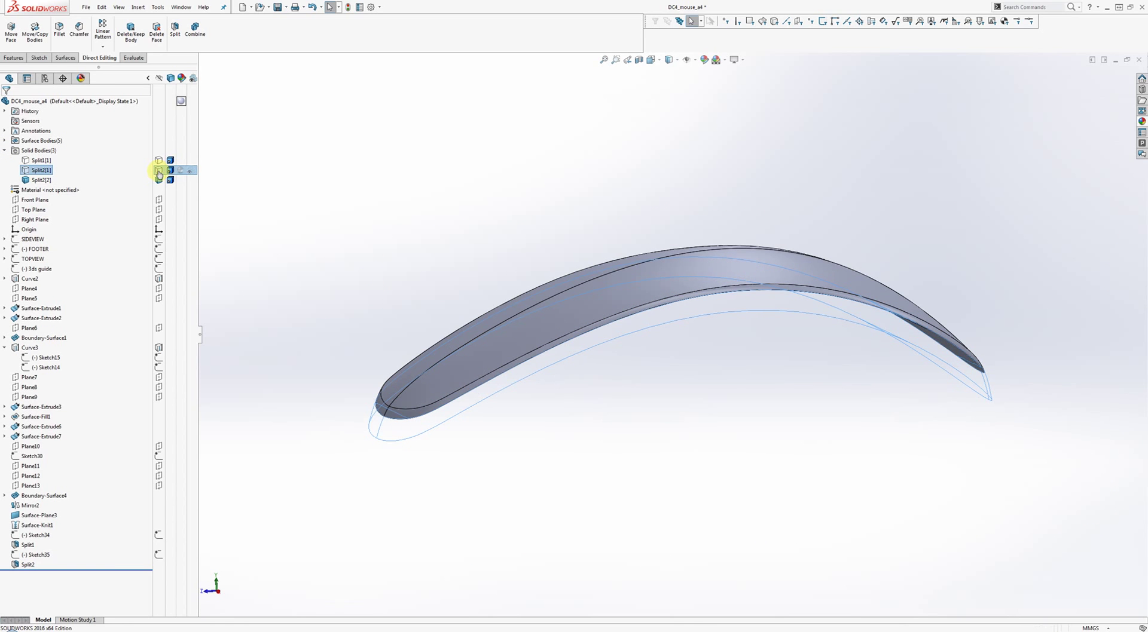
pyautogui.click(159, 180)
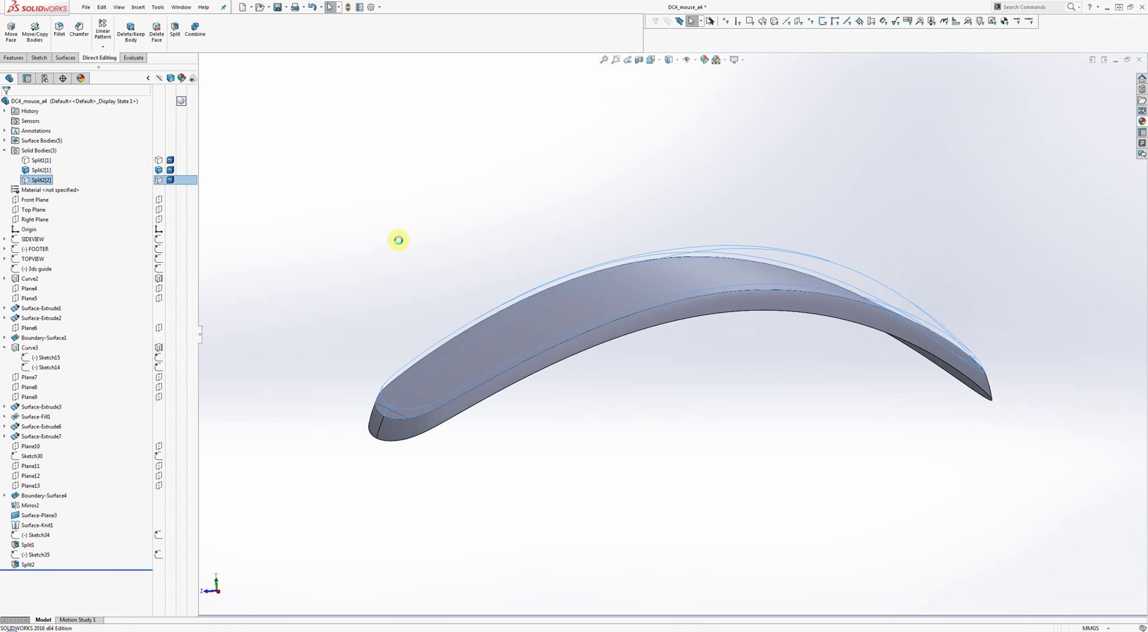
pyautogui.moveTo(576, 204); pyautogui.dragTo(623, 225, button='middle')
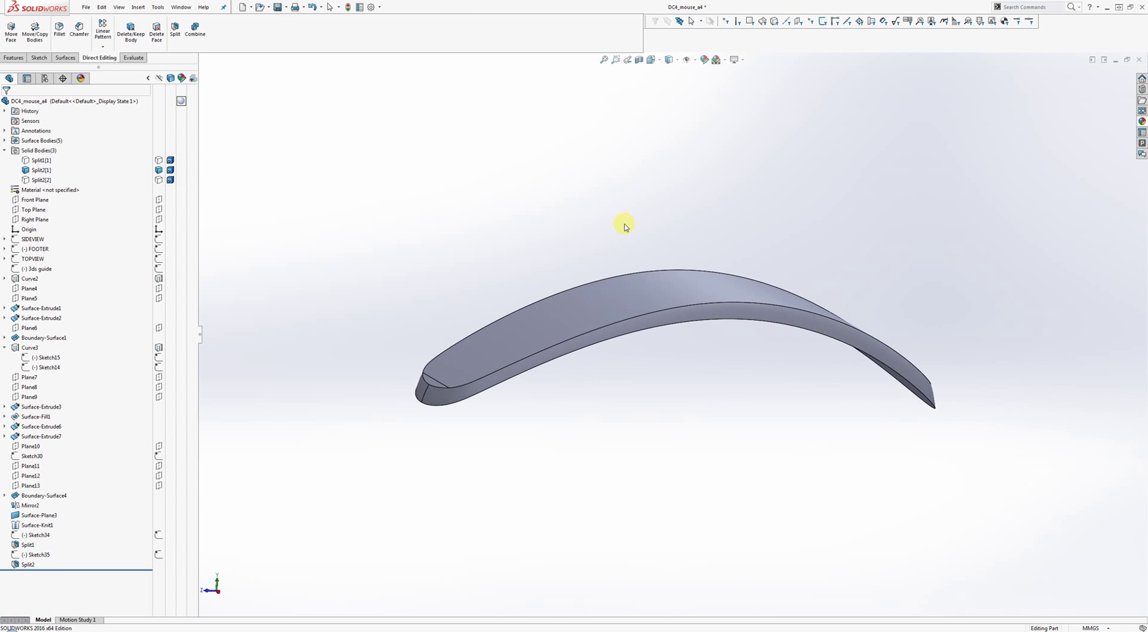
# Apply a dark grey colour (RGB 64, 64, 64) to the Split2[1] body in all display states.
pyautogui.click(41, 169)
pyautogui.moveTo(459, 245); pyautogui.dragTo(480, 193, button='middle')
pyautogui.moveTo(474, 235); pyautogui.dragTo(433, 223, button='middle')
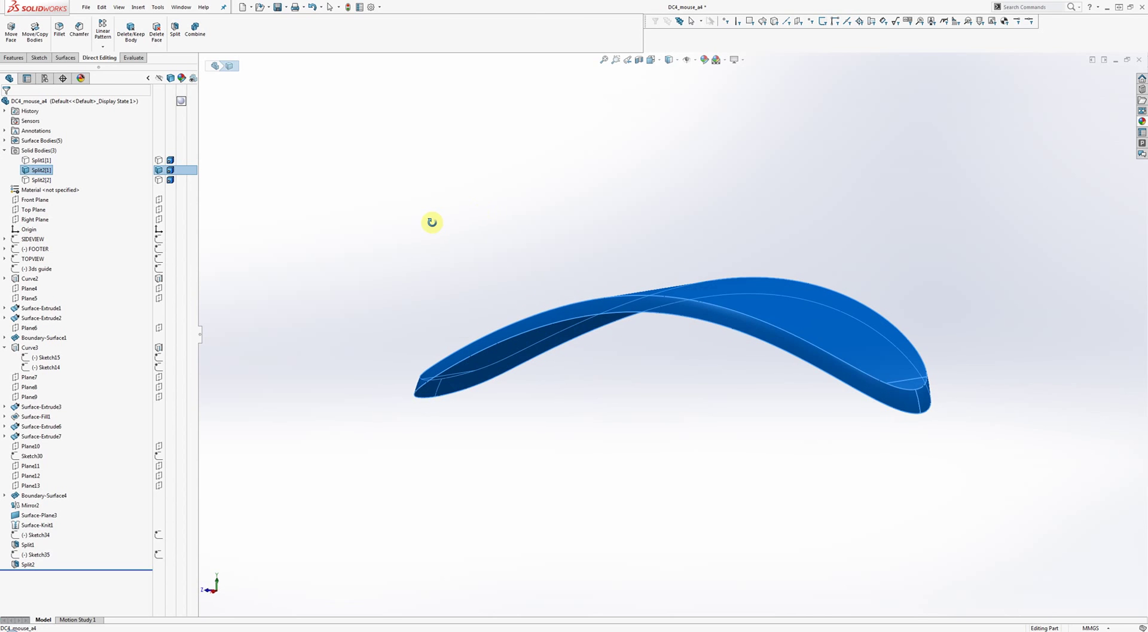
pyautogui.click(183, 173)
pyautogui.click(205, 170)
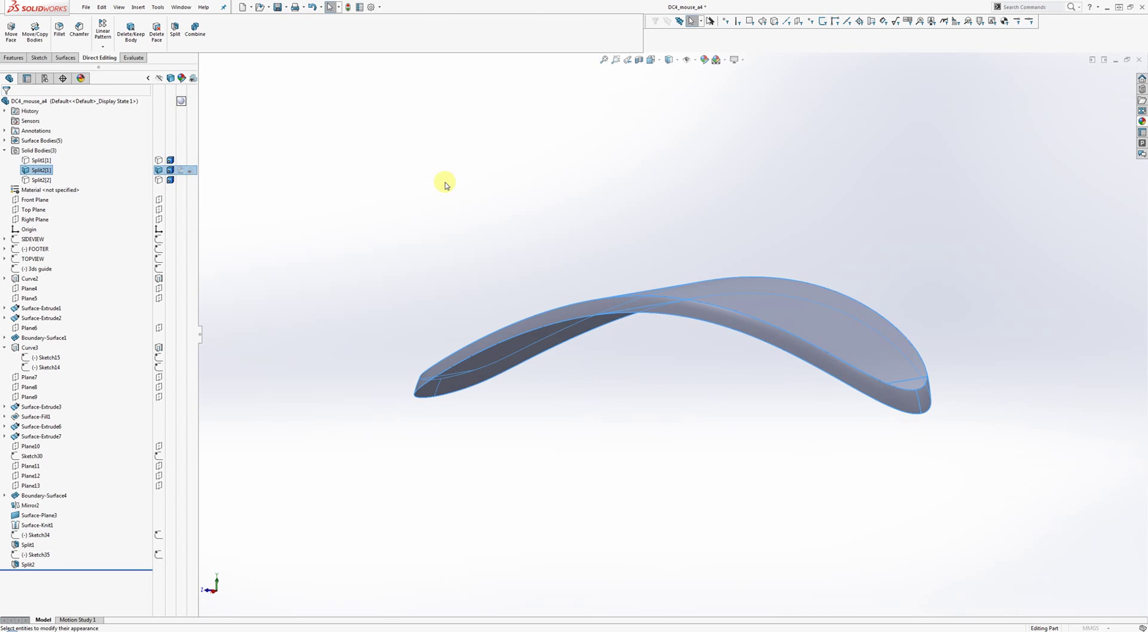
pyautogui.click(120, 296)
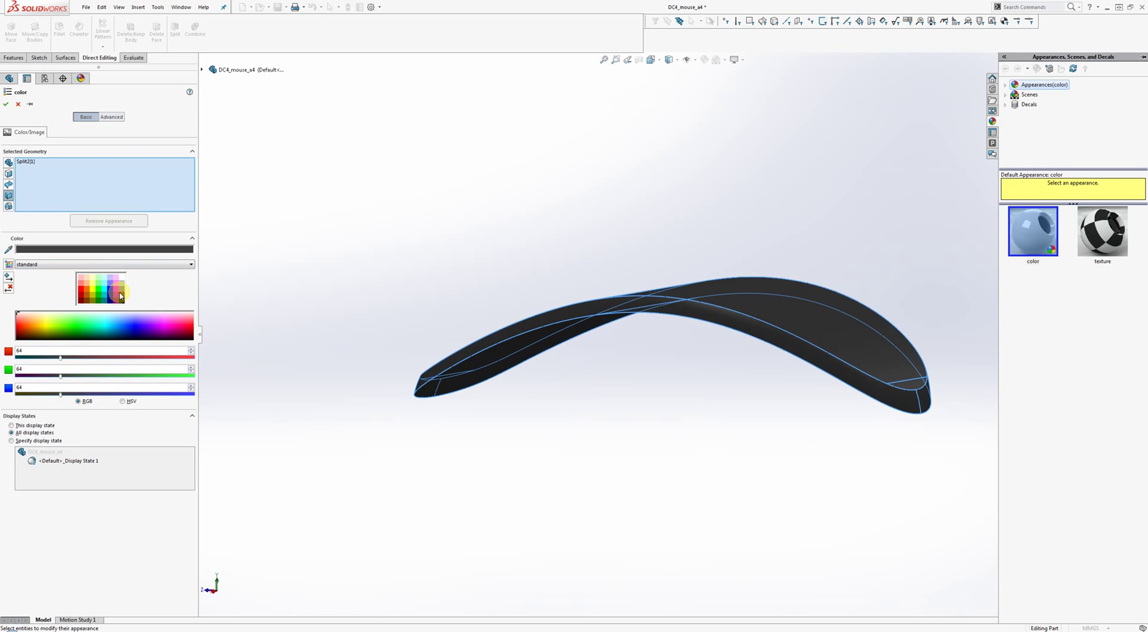
pyautogui.moveTo(412, 237); pyautogui.dragTo(217, 154, button='middle')
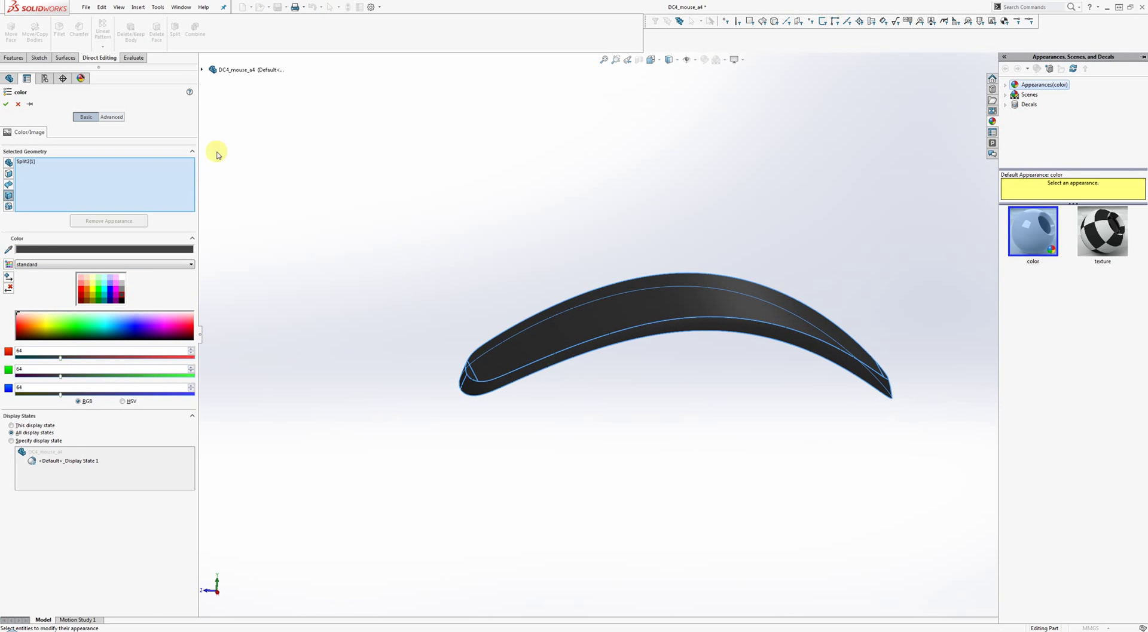
pyautogui.click(4, 105)
# Show the Split1[1] and Split2[2] bodies again and inspect the dark band on the complete mouse.
pyautogui.click(158, 180)
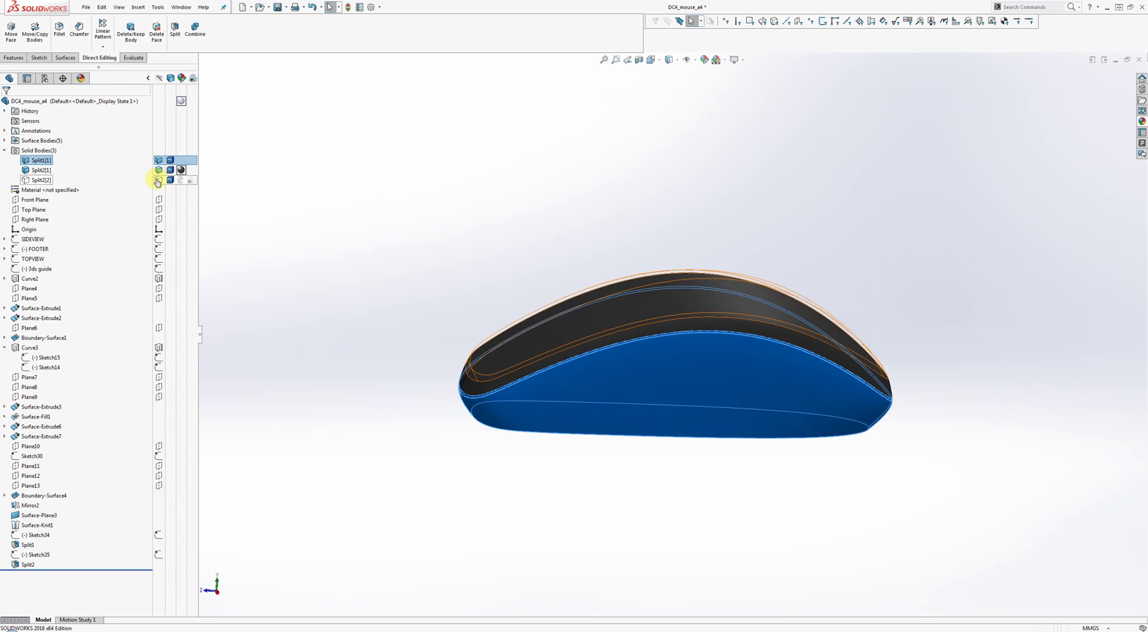
pyautogui.click(515, 197)
pyautogui.moveTo(515, 197); pyautogui.dragTo(460, 185, button='middle')
pyautogui.scroll(-3, 715, 342)
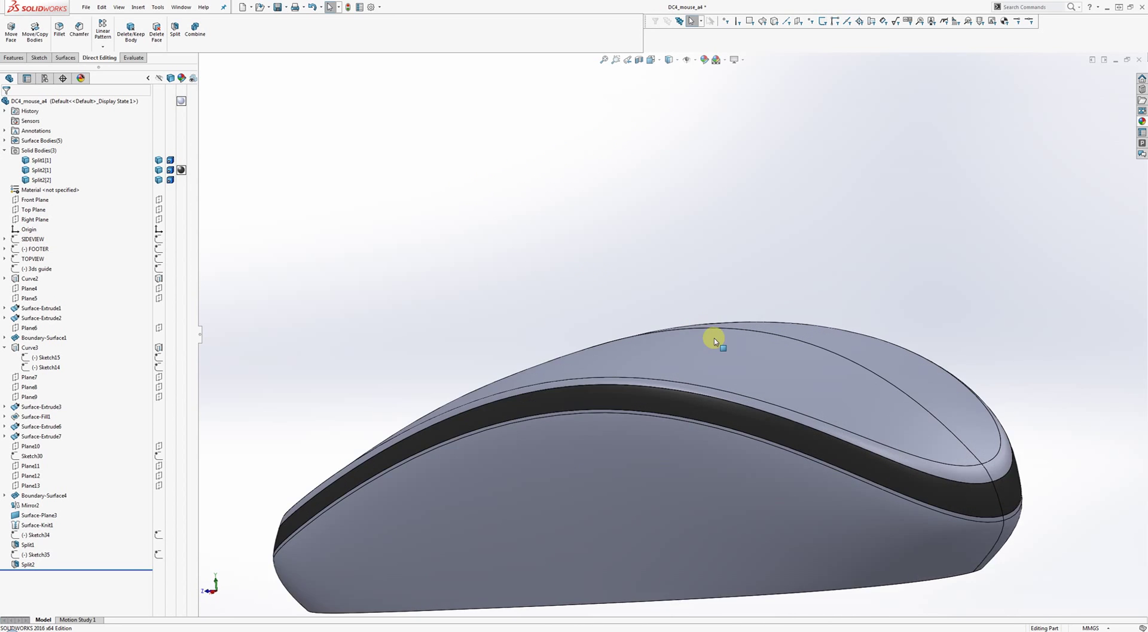
pyautogui.scroll(-2, 715, 341)
pyautogui.scroll(3, 715, 349)
pyautogui.moveTo(728, 333); pyautogui.dragTo(764, 319, button='middle')
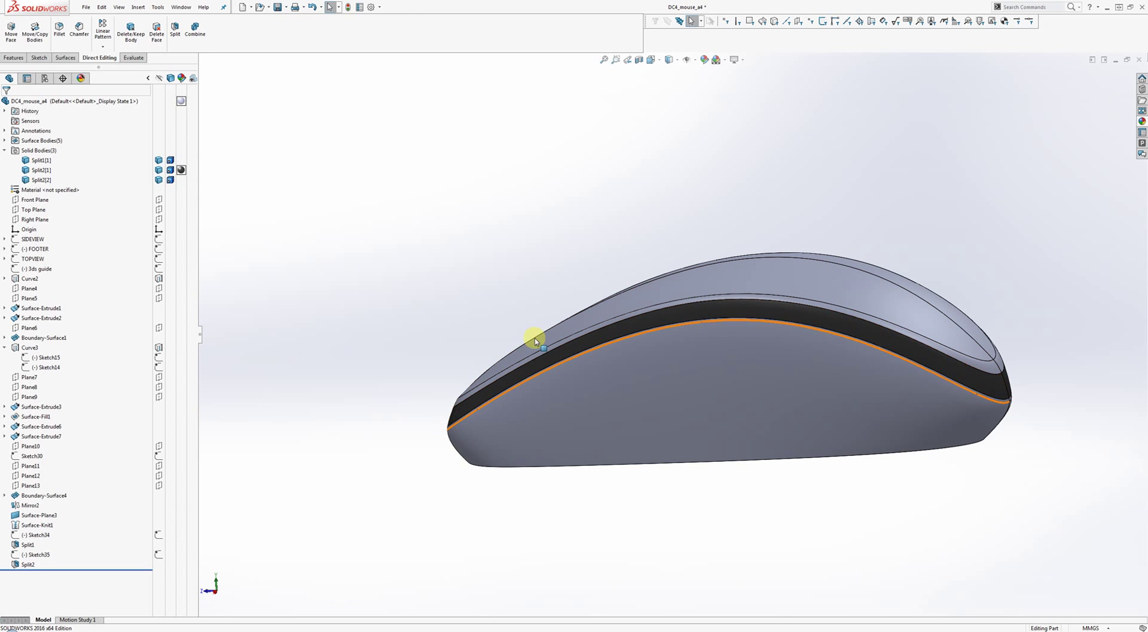
# Move Sketch34's offset dimension clear of the curve and set it to 1.00 mm.
pyautogui.click(30, 536)
pyautogui.scroll(-3, 392, 418)
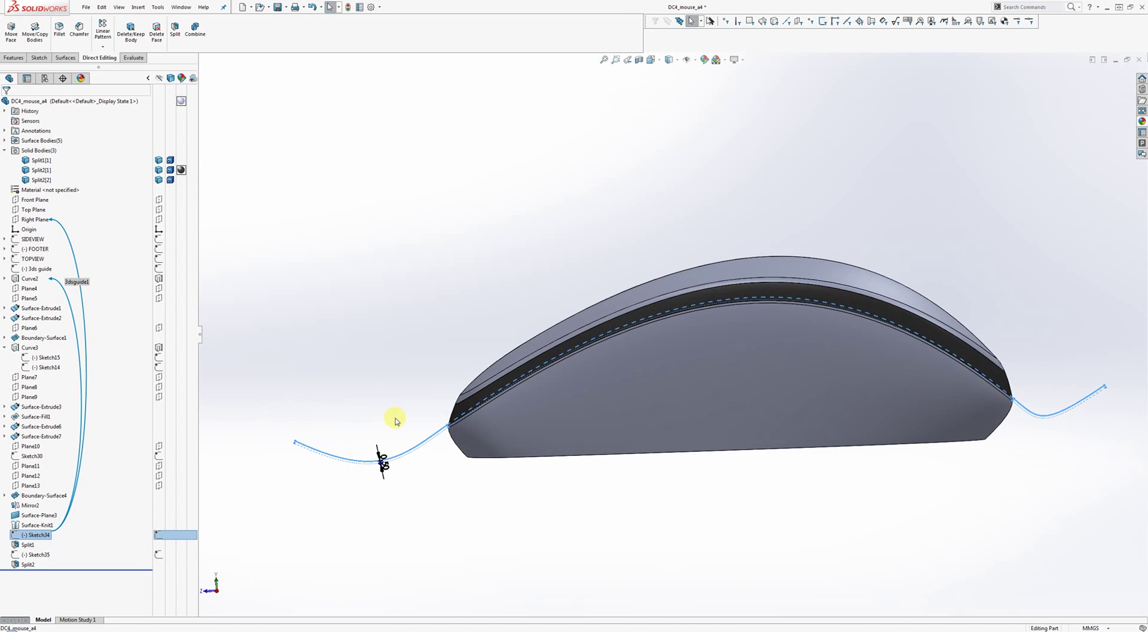
pyautogui.scroll(-2, 445, 424)
pyautogui.keyDown('ctrl'); pyautogui.moveTo(493, 323); pyautogui.dragTo(638, 316, button='middle'); pyautogui.keyUp('ctrl')
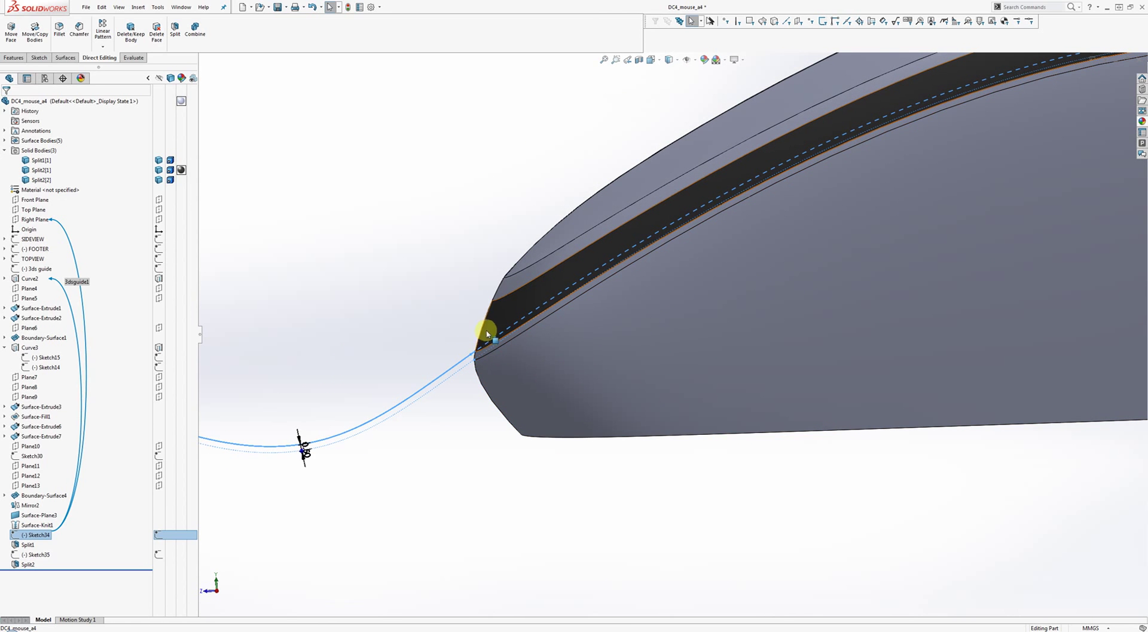
pyautogui.moveTo(309, 456); pyautogui.dragTo(468, 496)
pyautogui.click(469, 495)
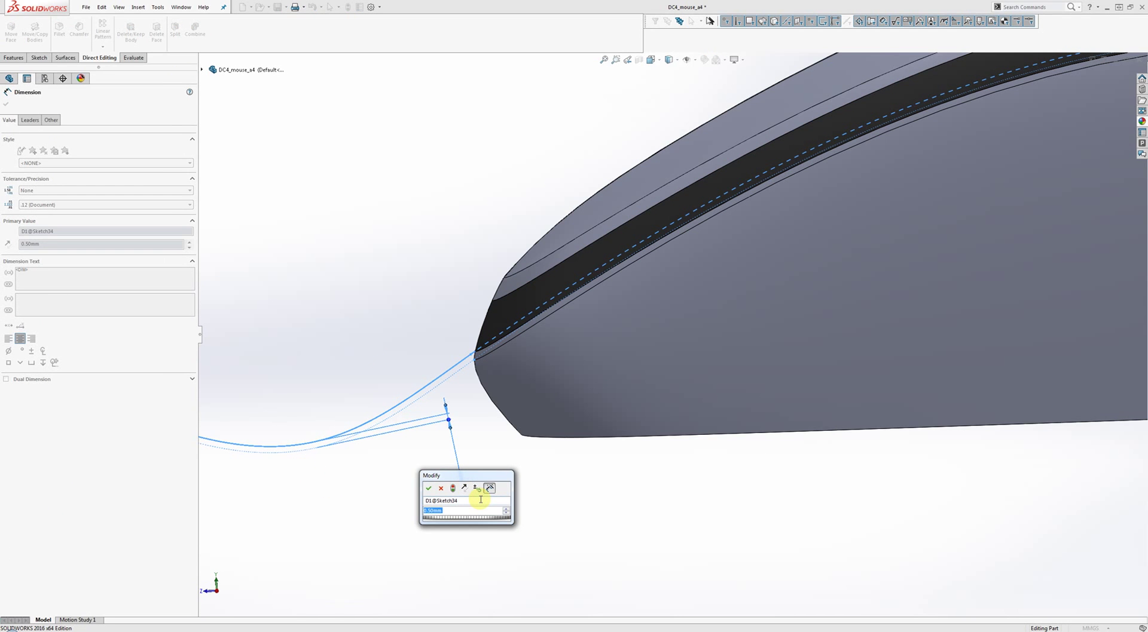
pyautogui.write('1')
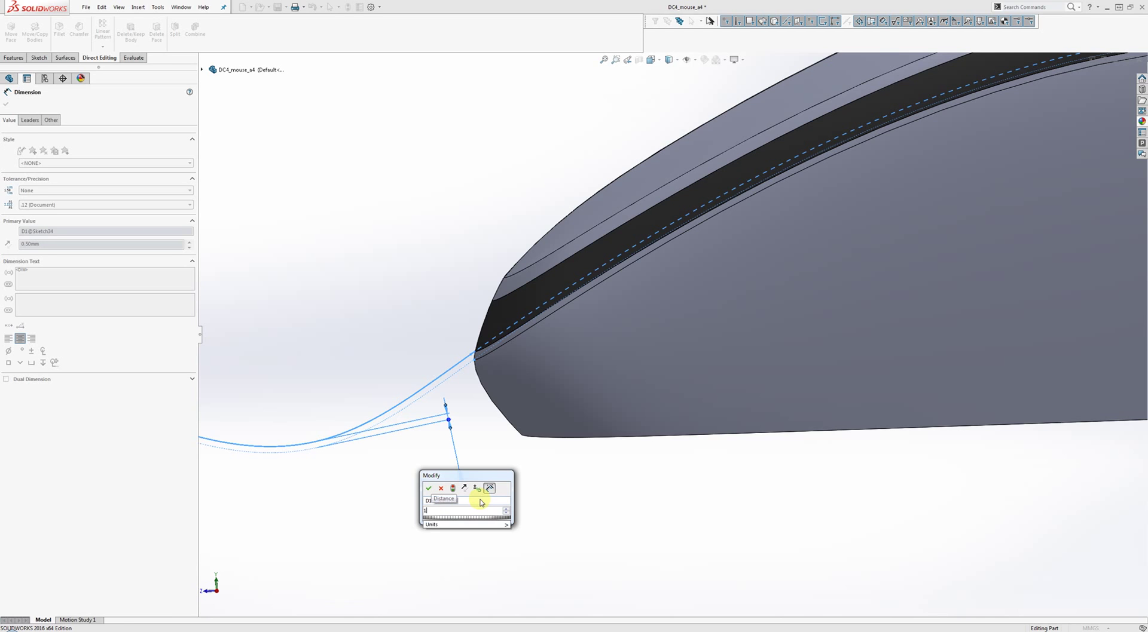
pyautogui.press('Return')
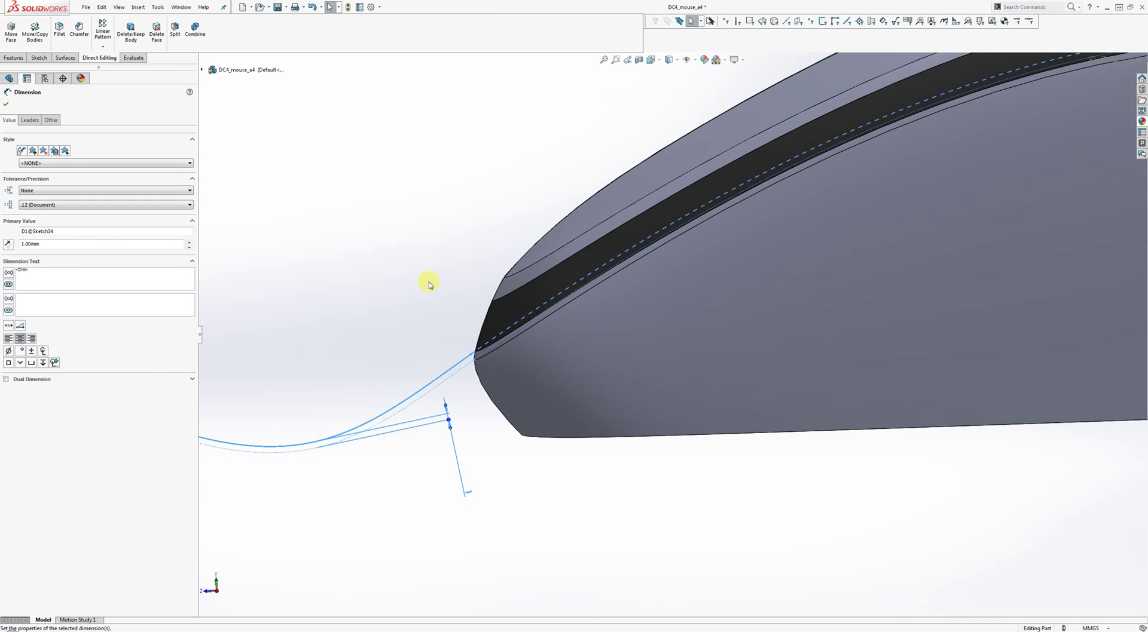
pyautogui.click(429, 282)
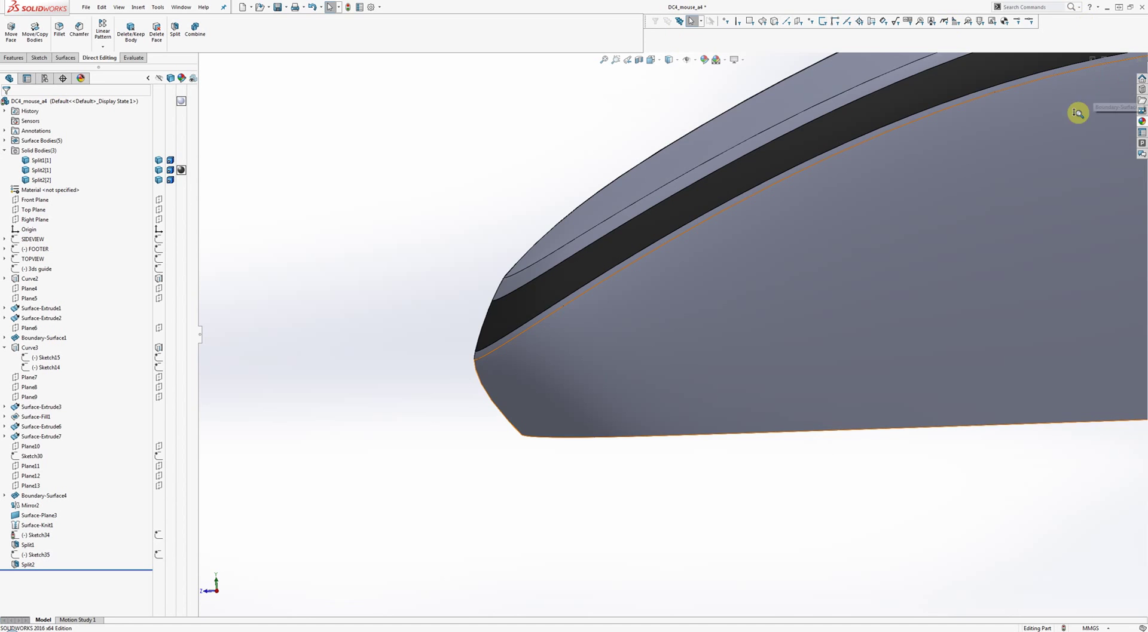
# Compare the Sketch34 and Sketch35 curves with the body edges and rebuild the model.
pyautogui.moveTo(1096, 110)
pyautogui.mouseDown(button='middle')
pyautogui.moveTo(630, 231)
pyautogui.moveTo(546, 210)
pyautogui.mouseUp(button='middle')
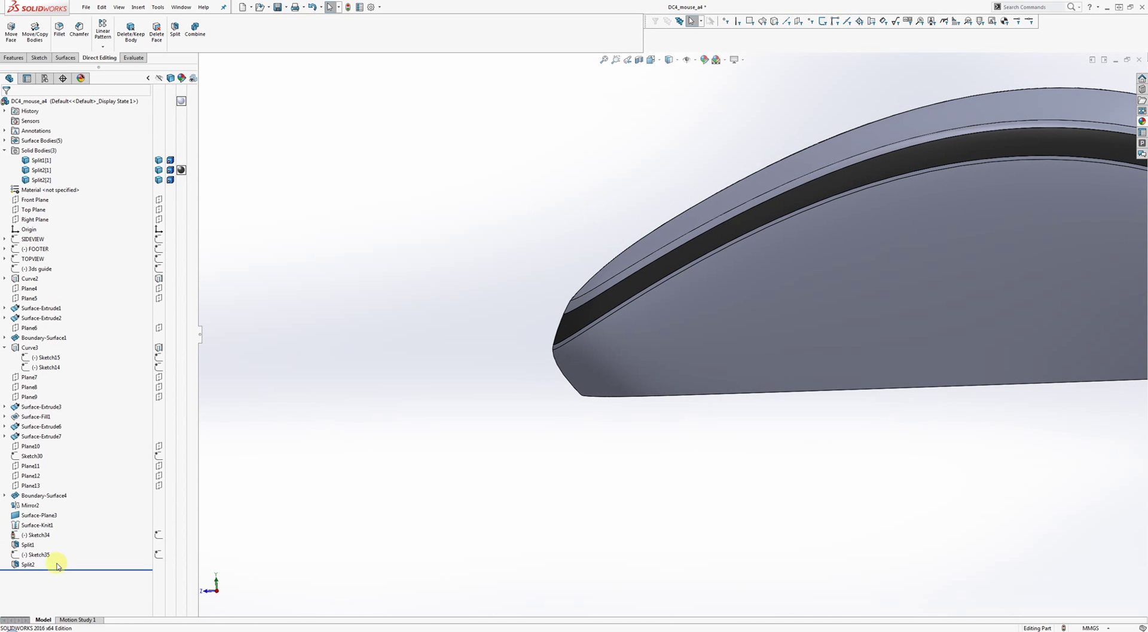
pyautogui.click(37, 554)
pyautogui.click(519, 271)
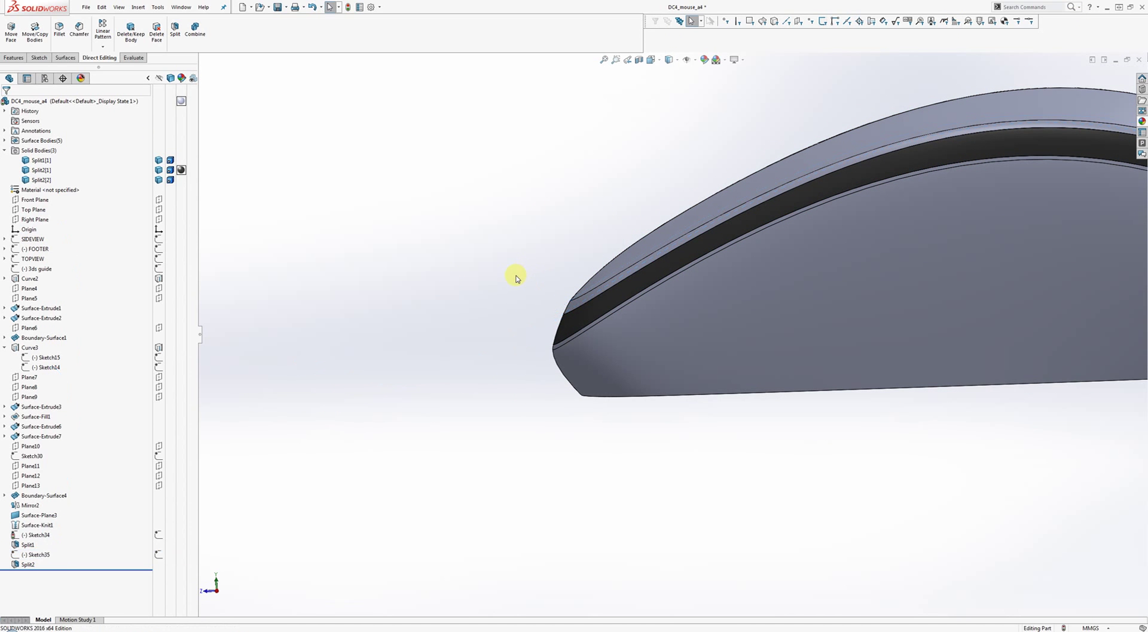
pyautogui.moveTo(514, 274); pyautogui.dragTo(521, 301, button='middle')
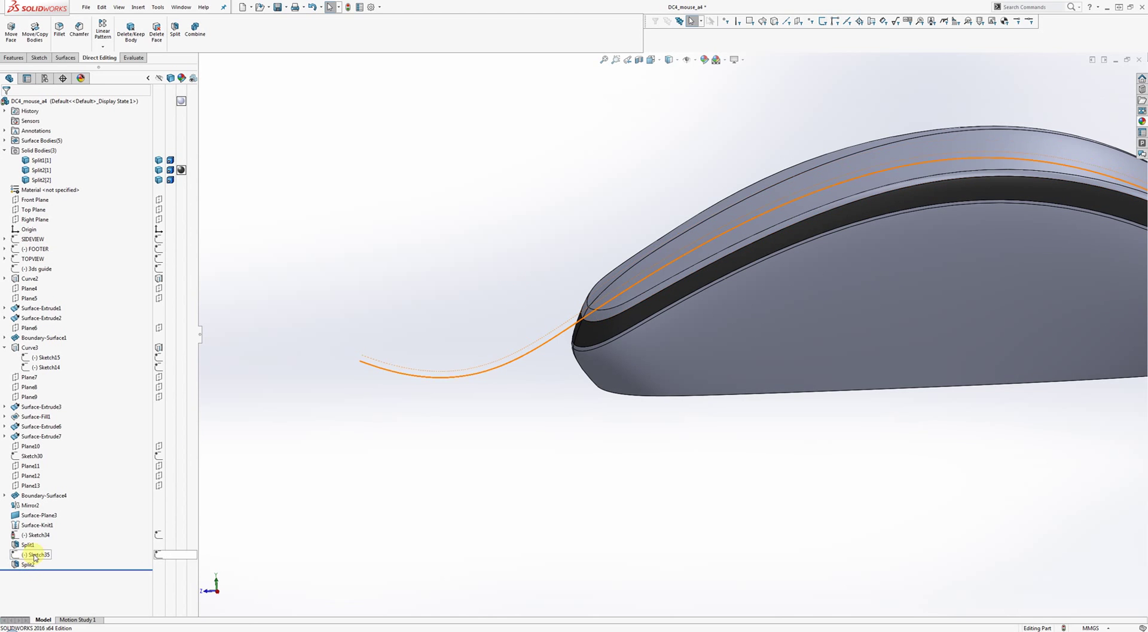
pyautogui.click(36, 555)
pyautogui.click(301, 536)
pyautogui.click(36, 536)
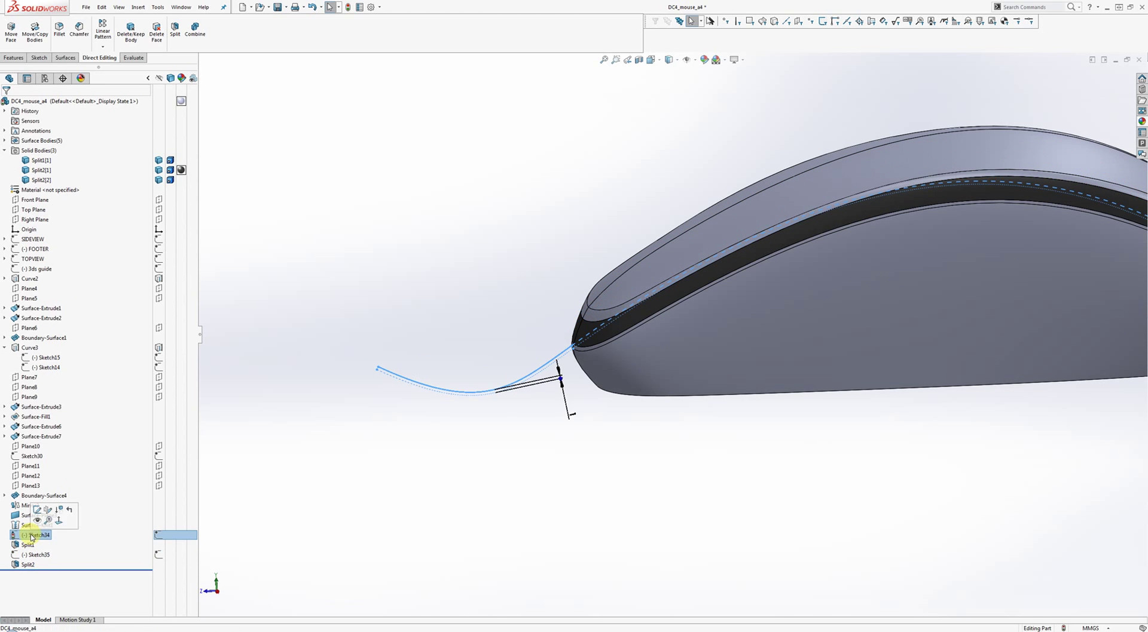
pyautogui.press('Escape')
pyautogui.click(347, 7)
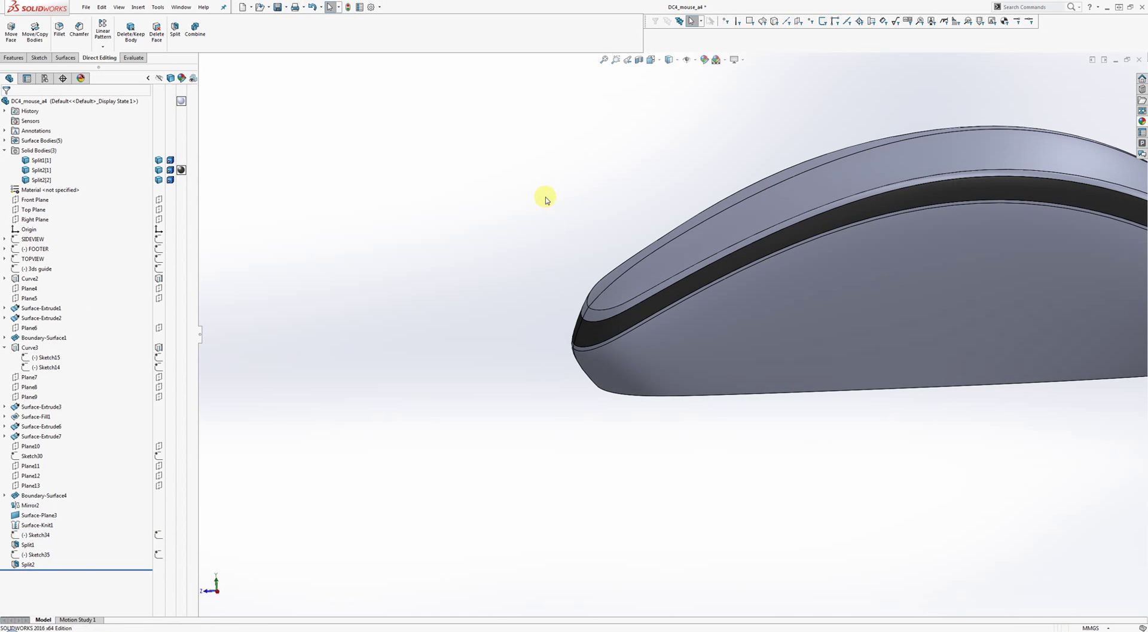
pyautogui.scroll(3, 643, 241)
pyautogui.moveTo(608, 228)
pyautogui.mouseDown(button='middle')
pyautogui.moveTo(566, 259)
pyautogui.moveTo(603, 239)
pyautogui.moveTo(586, 248)
pyautogui.moveTo(592, 218)
pyautogui.mouseUp(button='middle')
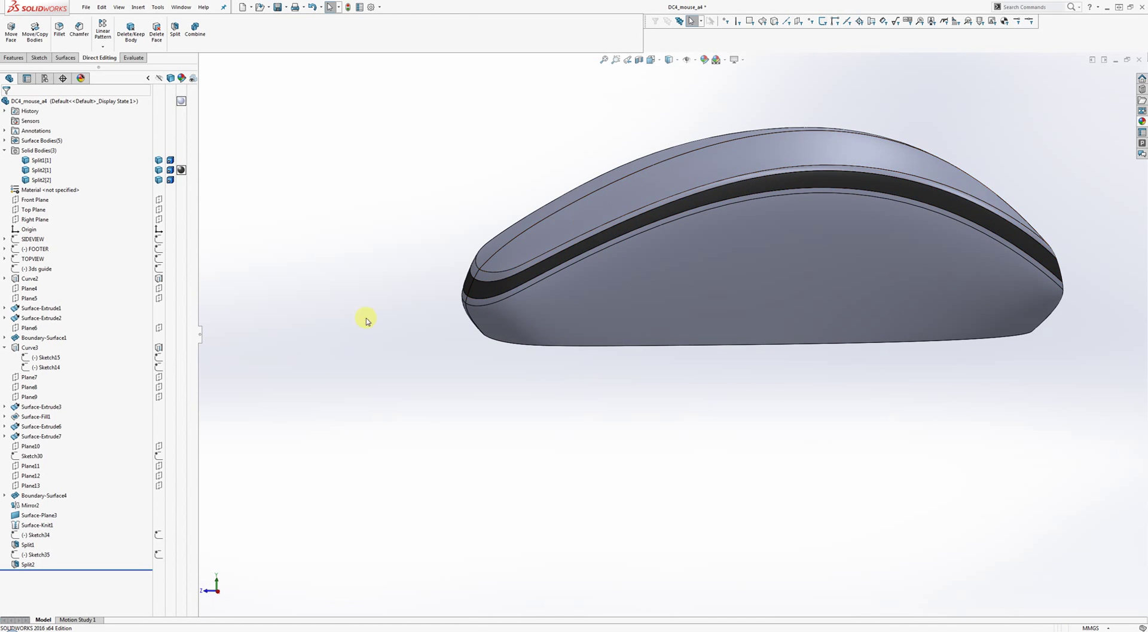
# Move Sketch35's offset dimension outward, clear of the extended curve at the mouse's low end.
pyautogui.click(37, 535)
pyautogui.moveTo(336, 400)
pyautogui.mouseDown(button='middle')
pyautogui.moveTo(419, 296)
pyautogui.moveTo(271, 435)
pyautogui.mouseUp(button='middle')
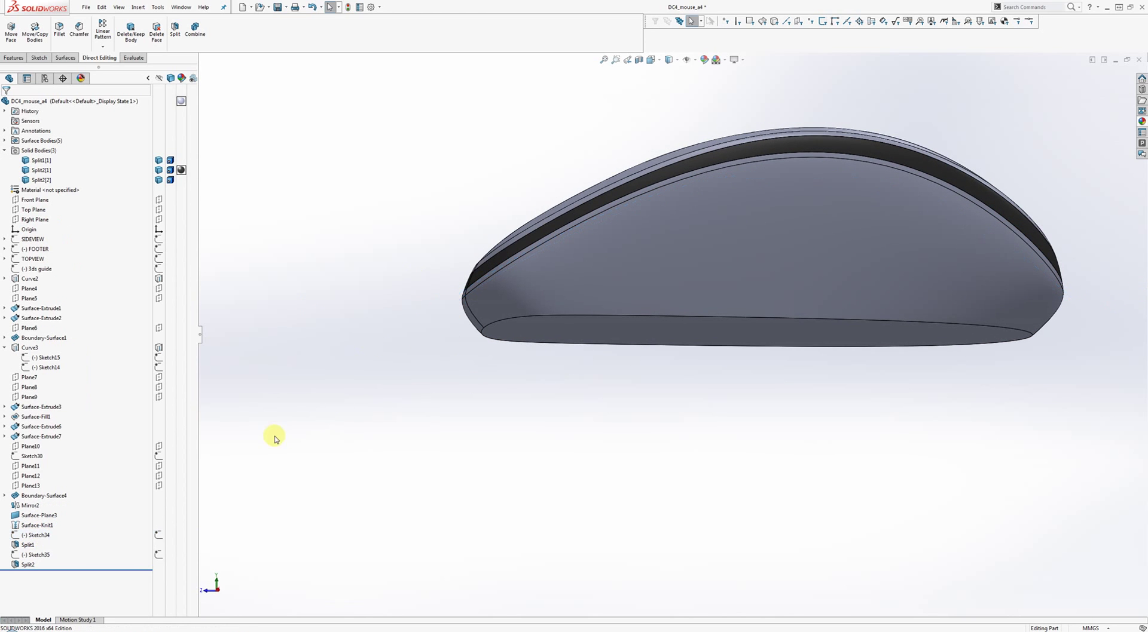
pyautogui.click(37, 555)
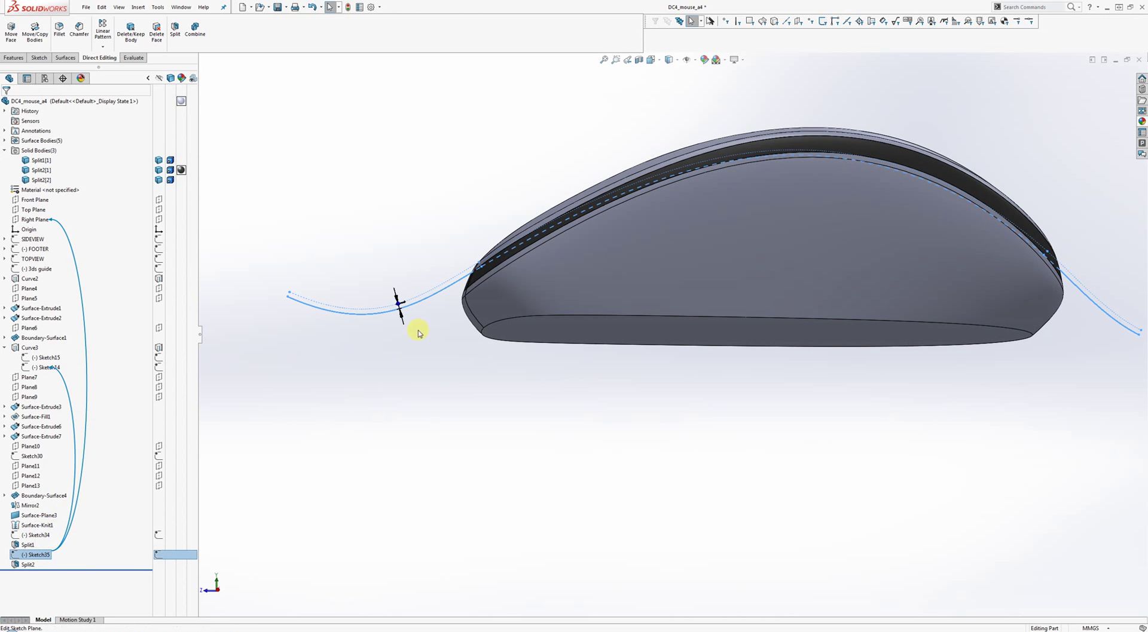
pyautogui.moveTo(399, 315); pyautogui.dragTo(286, 337)
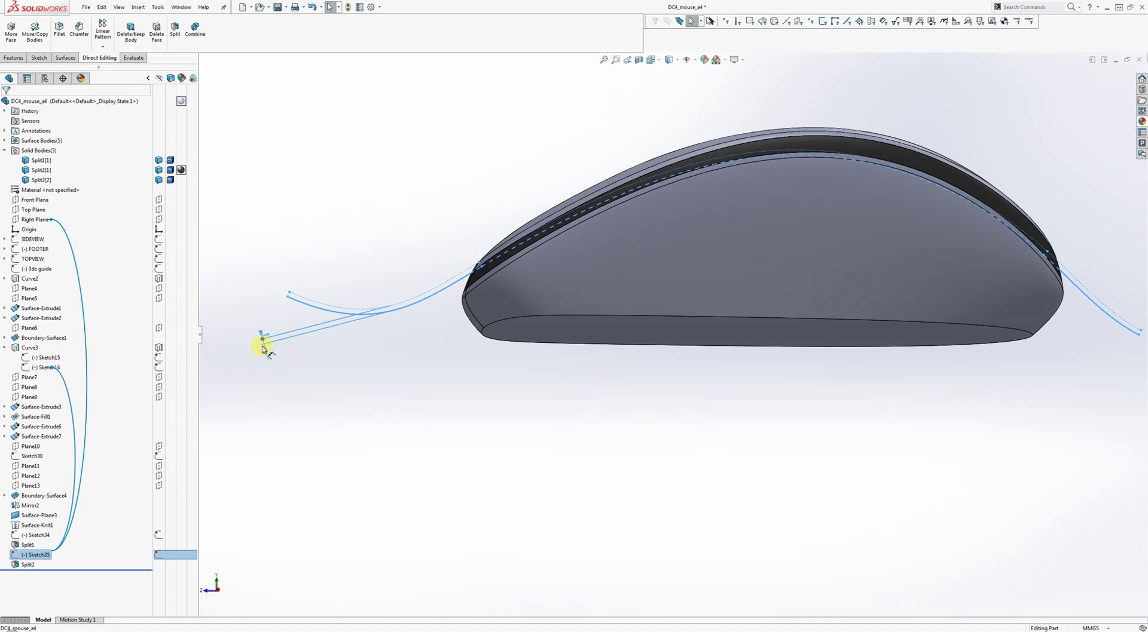
pyautogui.click(267, 349)
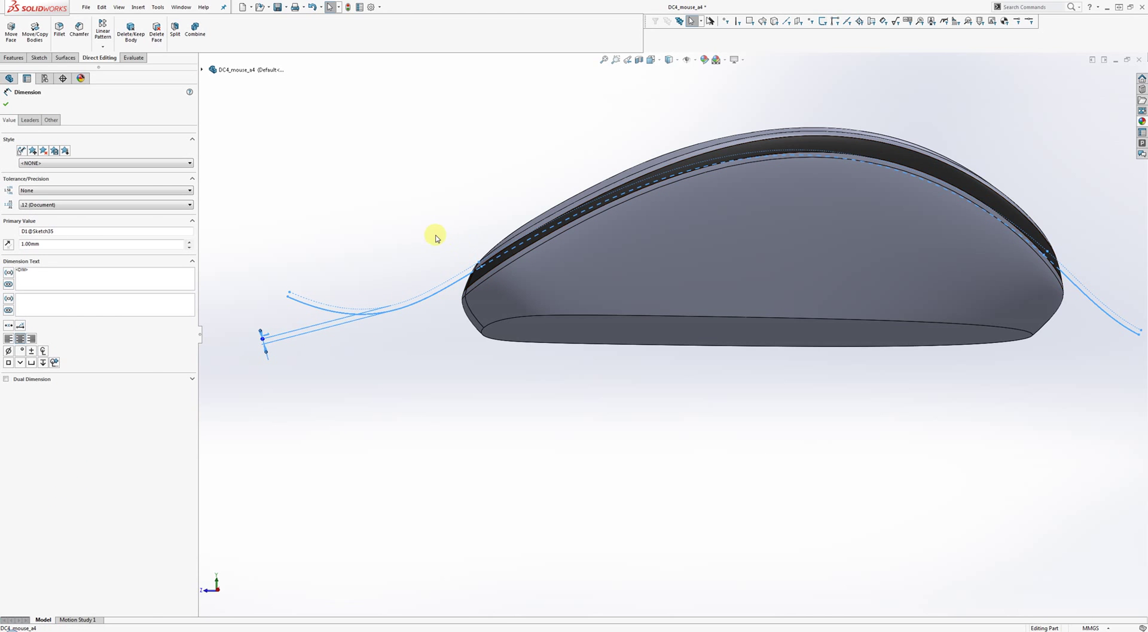
pyautogui.click(283, 350)
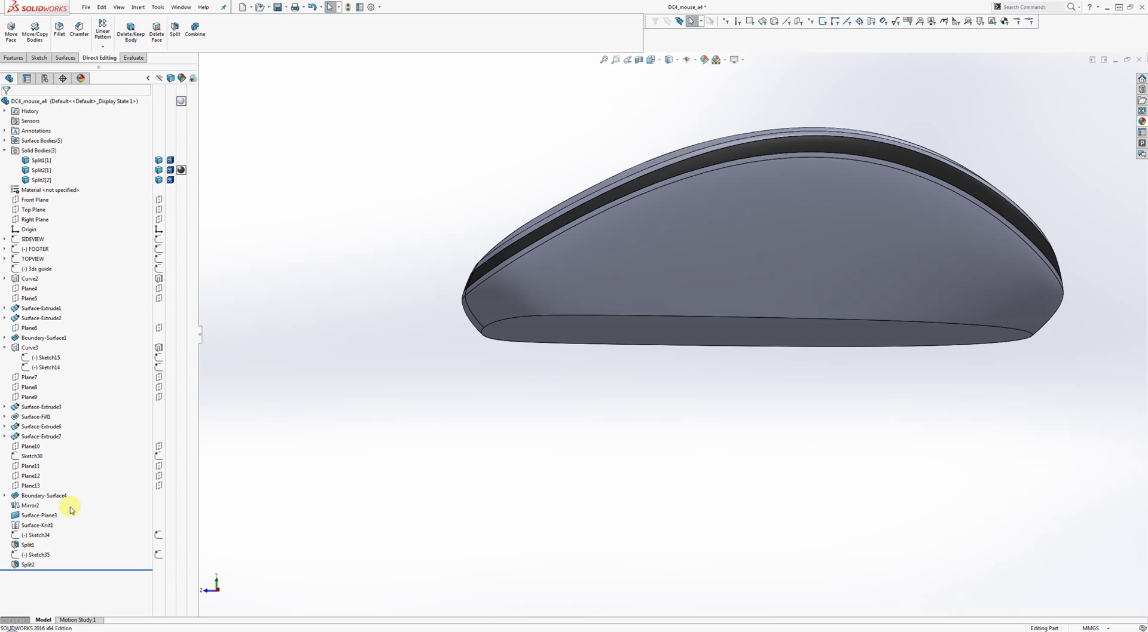
# Compare Sketch34 with Sketch35 and set Sketch35's offset dimension to 0.50 mm.
pyautogui.click(36, 536)
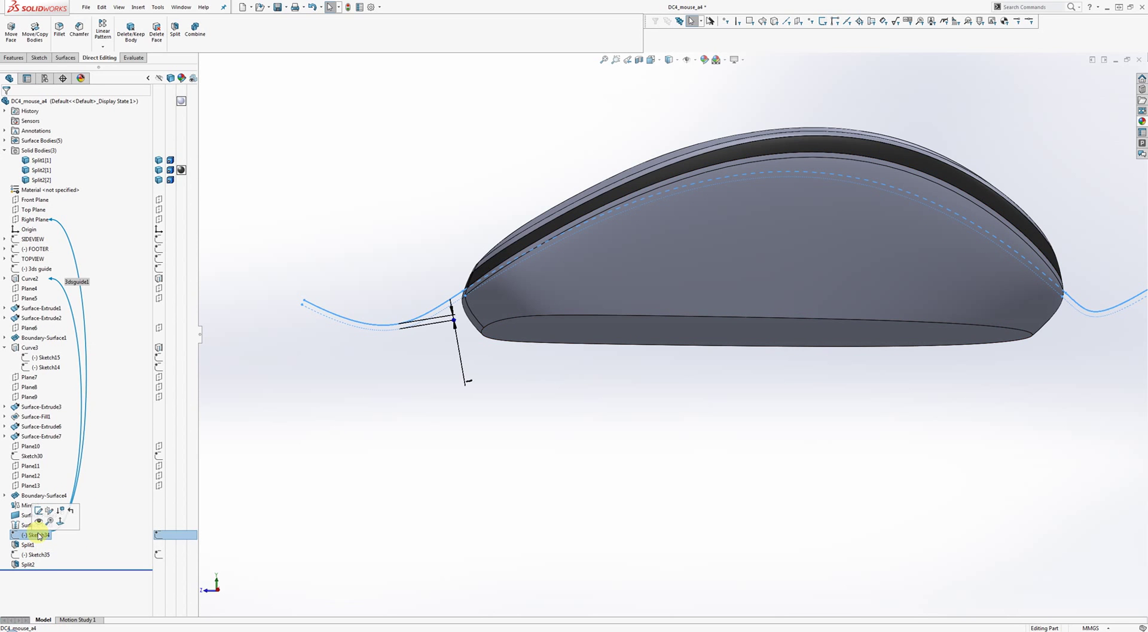
pyautogui.click(41, 555)
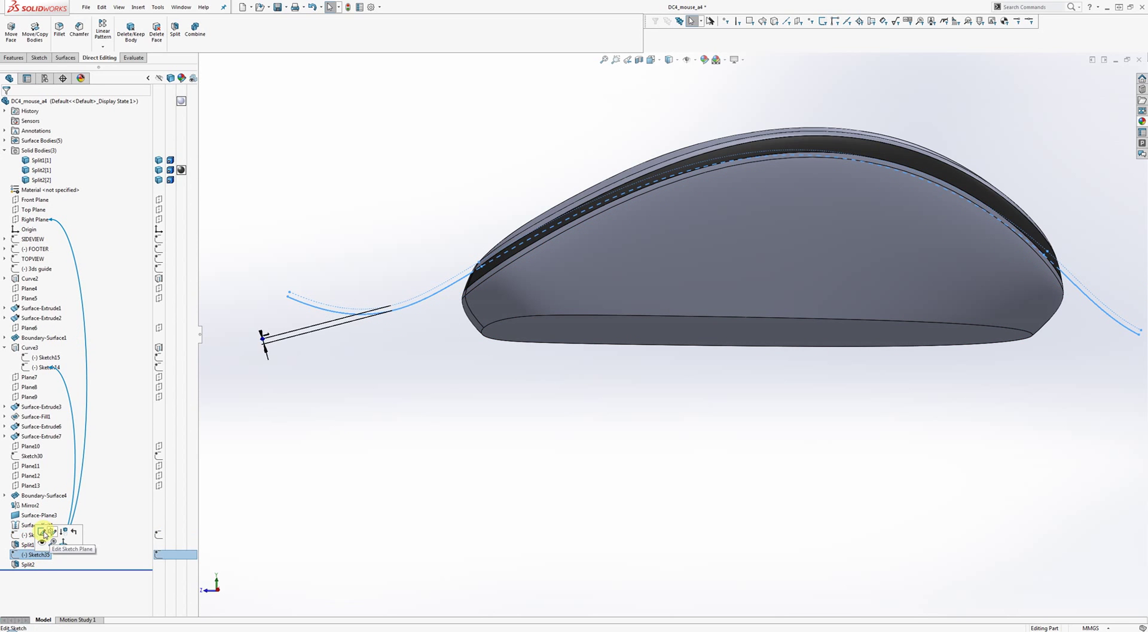
pyautogui.click(351, 447)
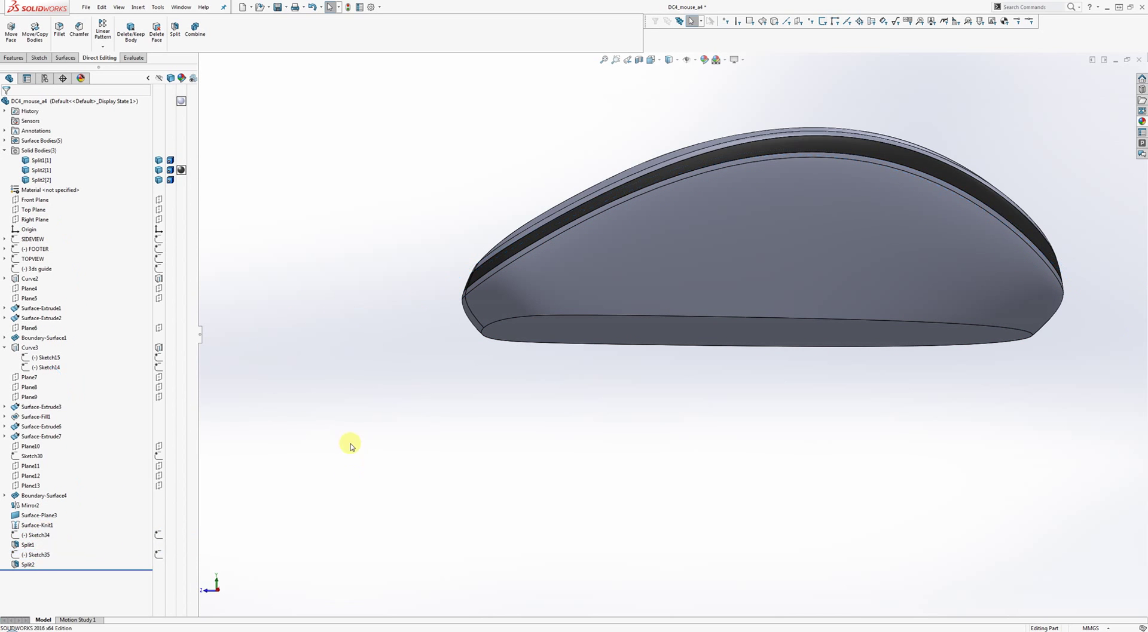
pyautogui.click(38, 556)
pyautogui.click(262, 338)
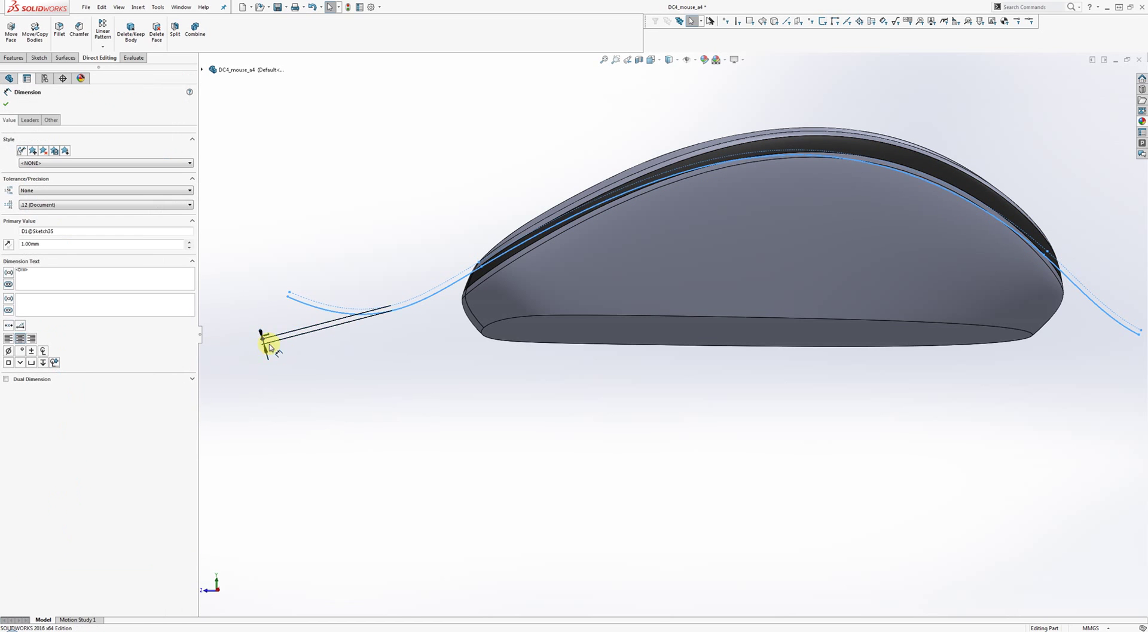
pyautogui.click(600, 257)
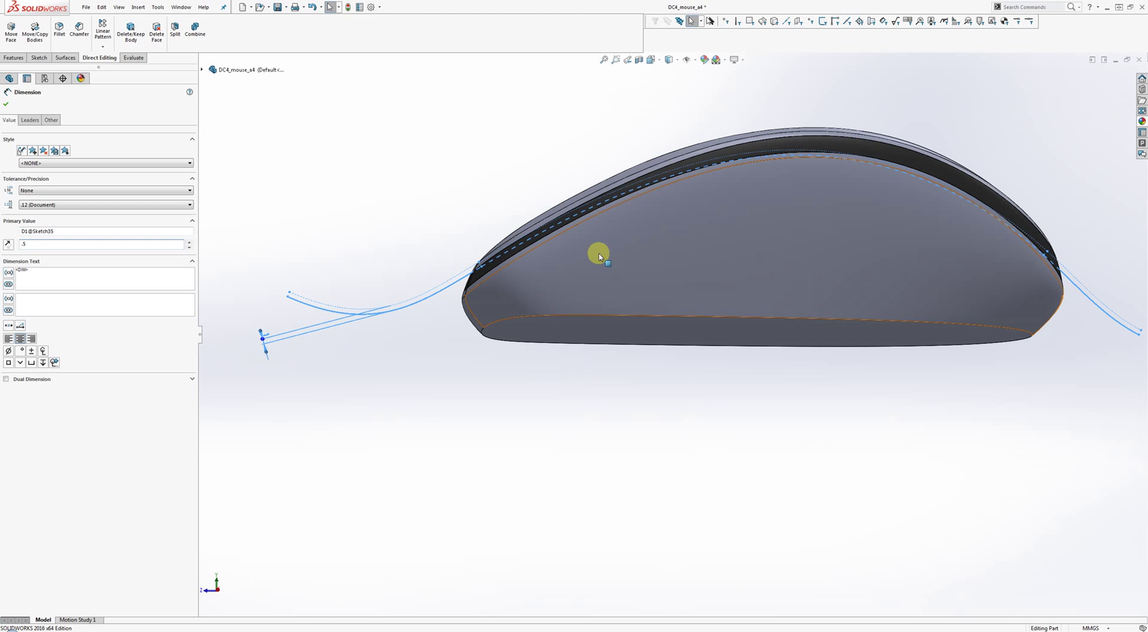
pyautogui.click(260, 256)
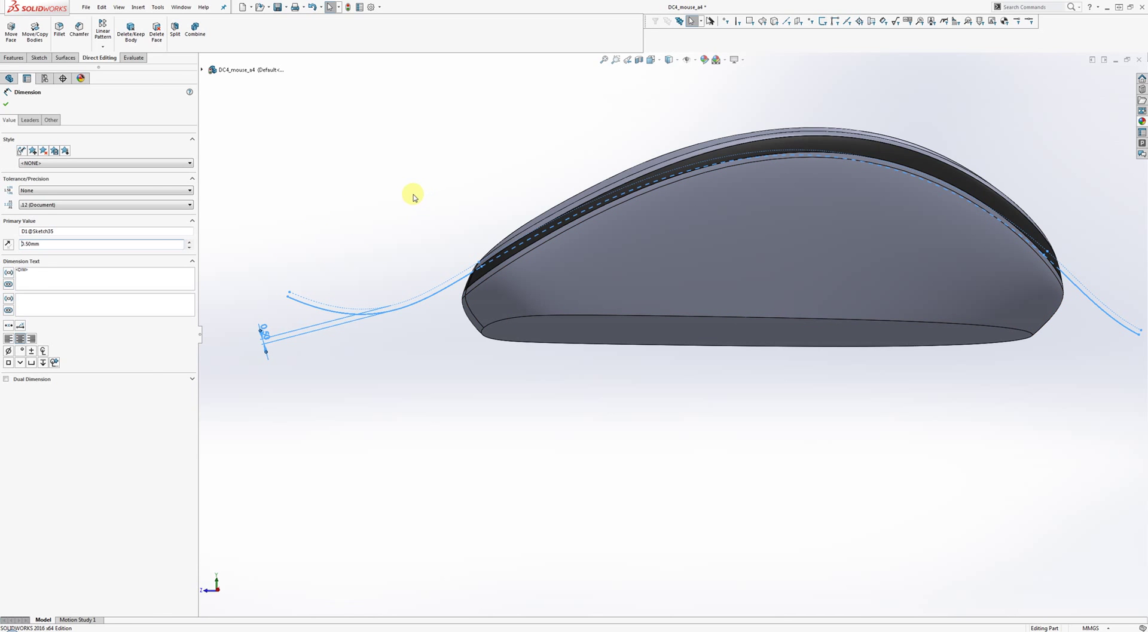
pyautogui.click(7, 104)
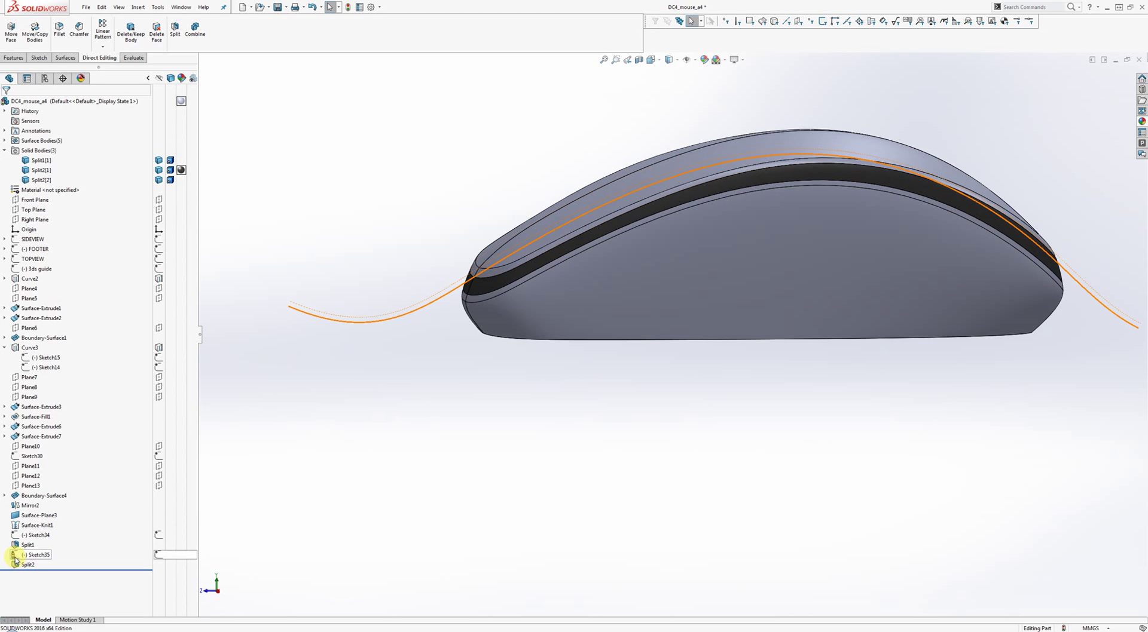
# Rebuild the model with Sketch35's new offset and check the dark middle layer along the side of the mouse.
pyautogui.moveTo(13, 559)
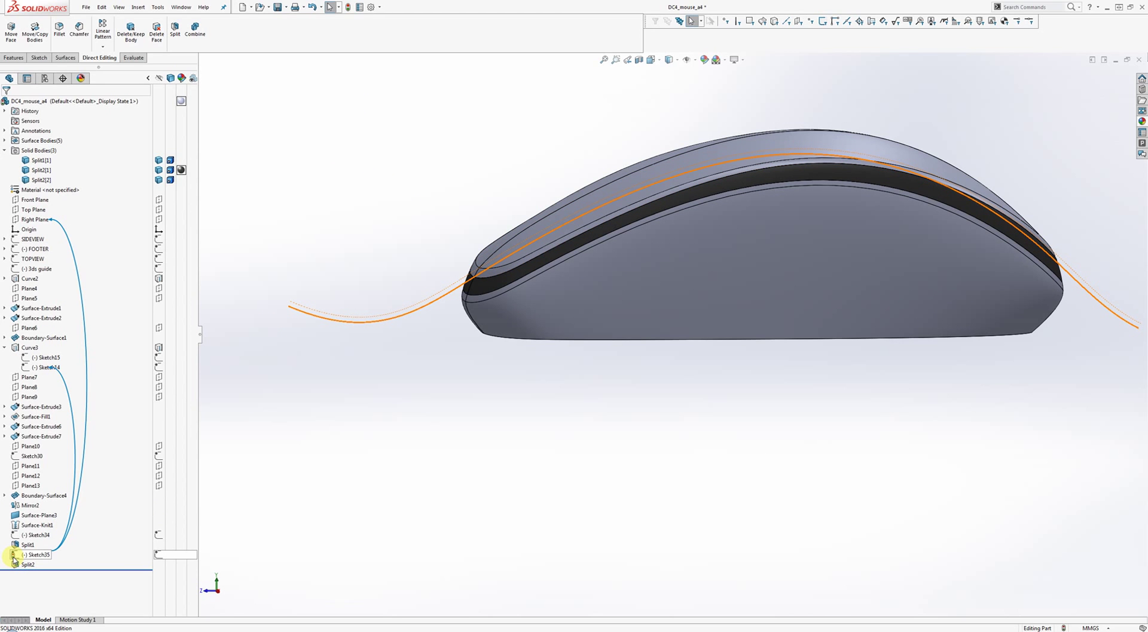
pyautogui.click(349, 11)
pyautogui.click(351, 14)
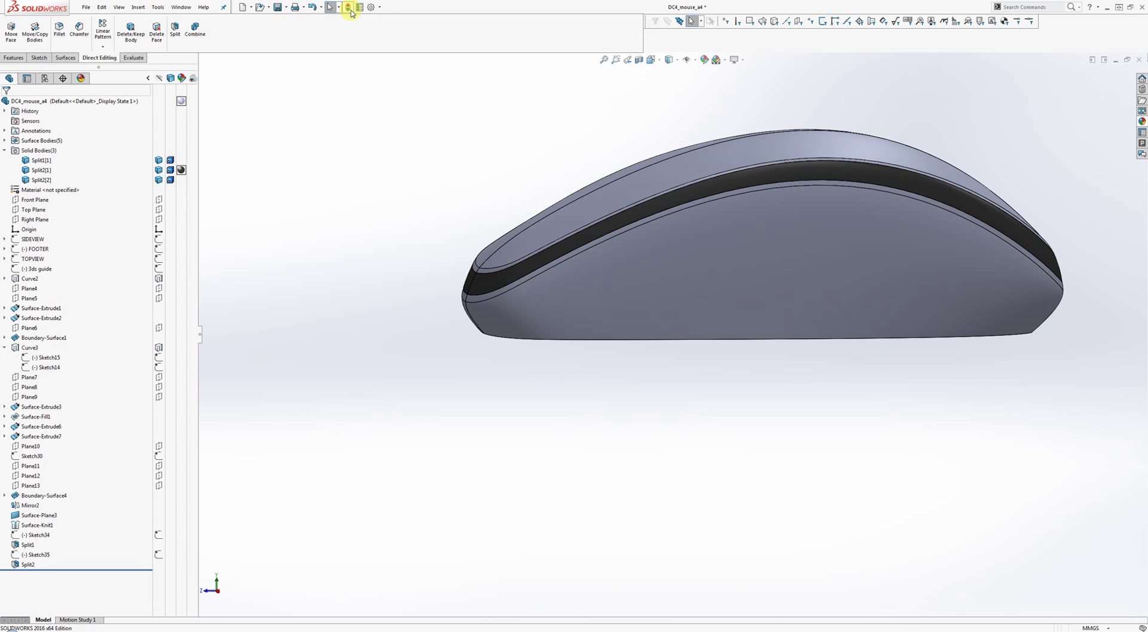
pyautogui.moveTo(861, 156); pyautogui.dragTo(834, 176, button='middle')
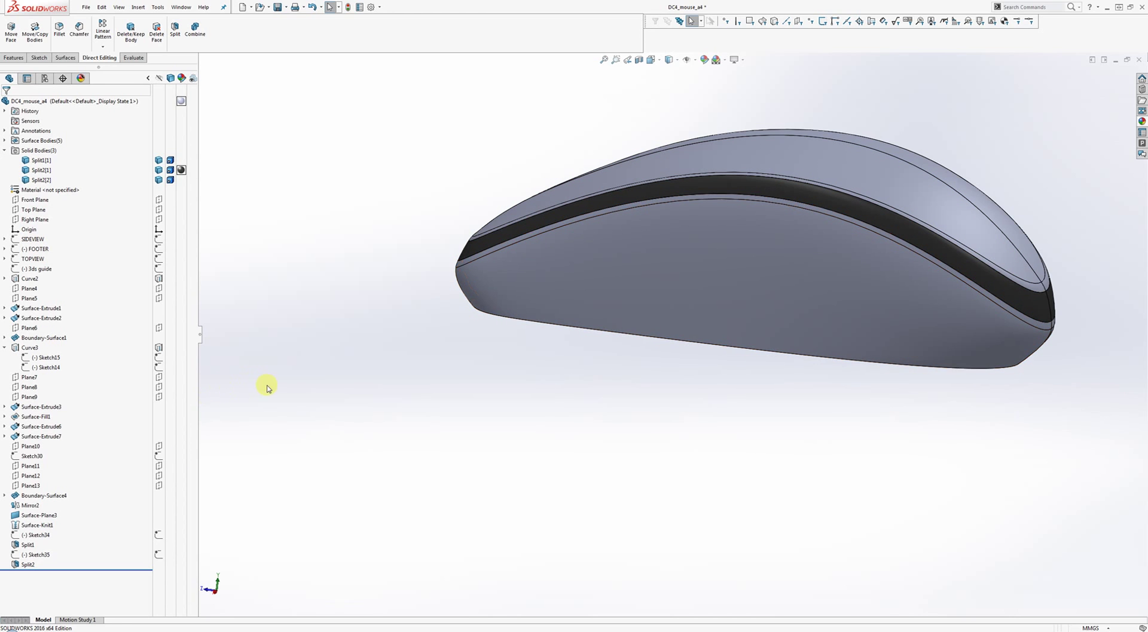
# Edit Sketch34, set its offset dimension to 0.75 mm, and rebuild the model.
pyautogui.rightClick(35, 535)
pyautogui.click(53, 456)
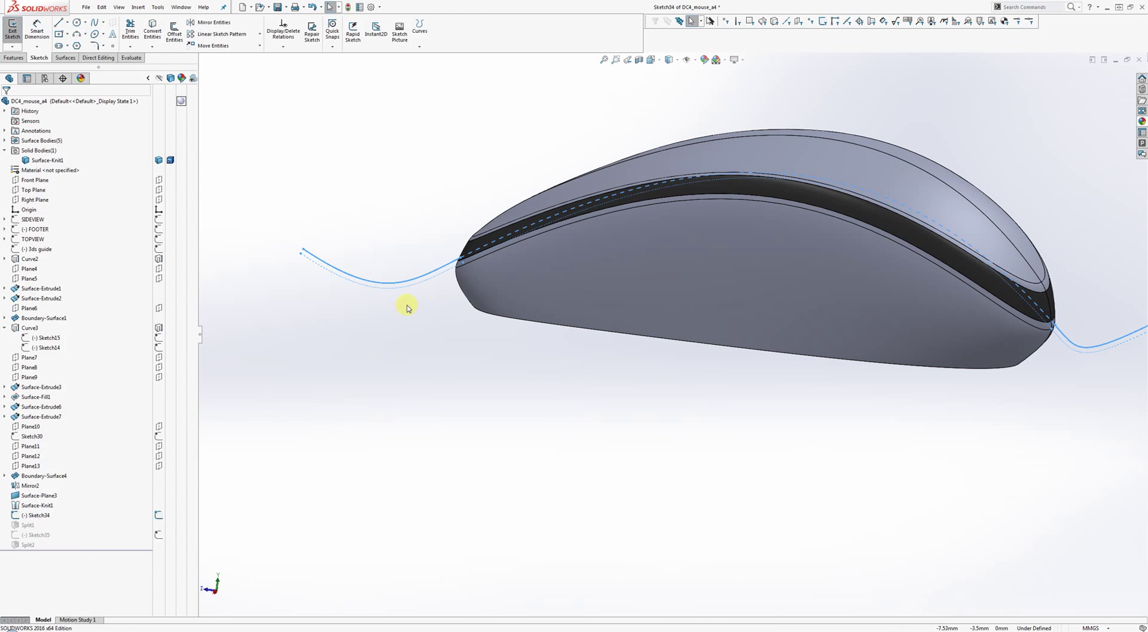
pyautogui.doubleClick(458, 350)
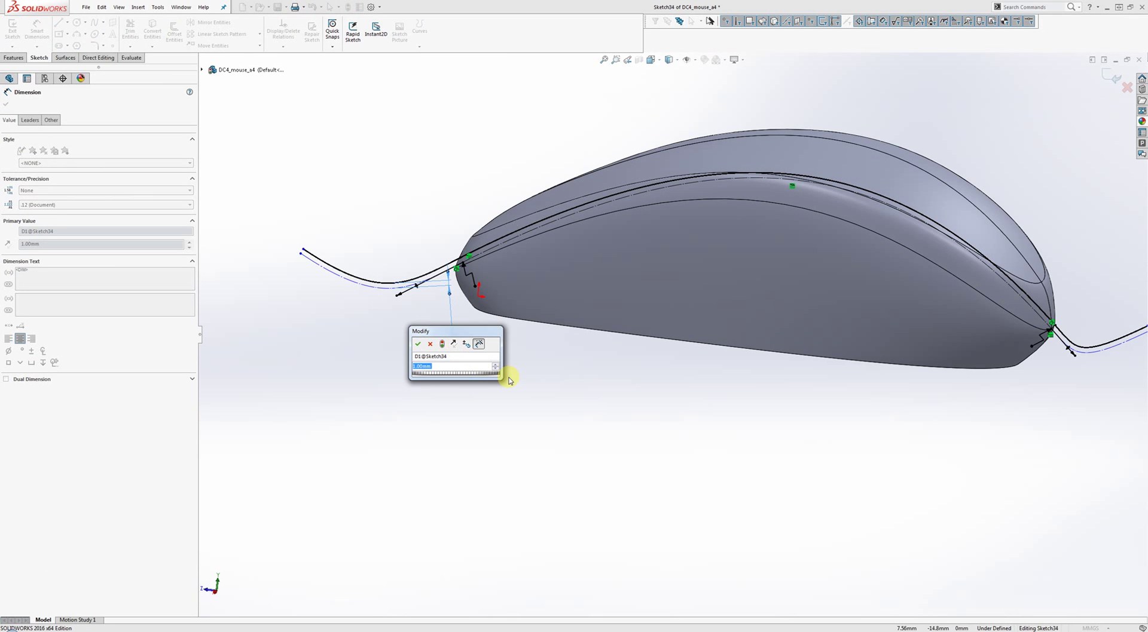
pyautogui.write('0.75')
pyautogui.press('Return')
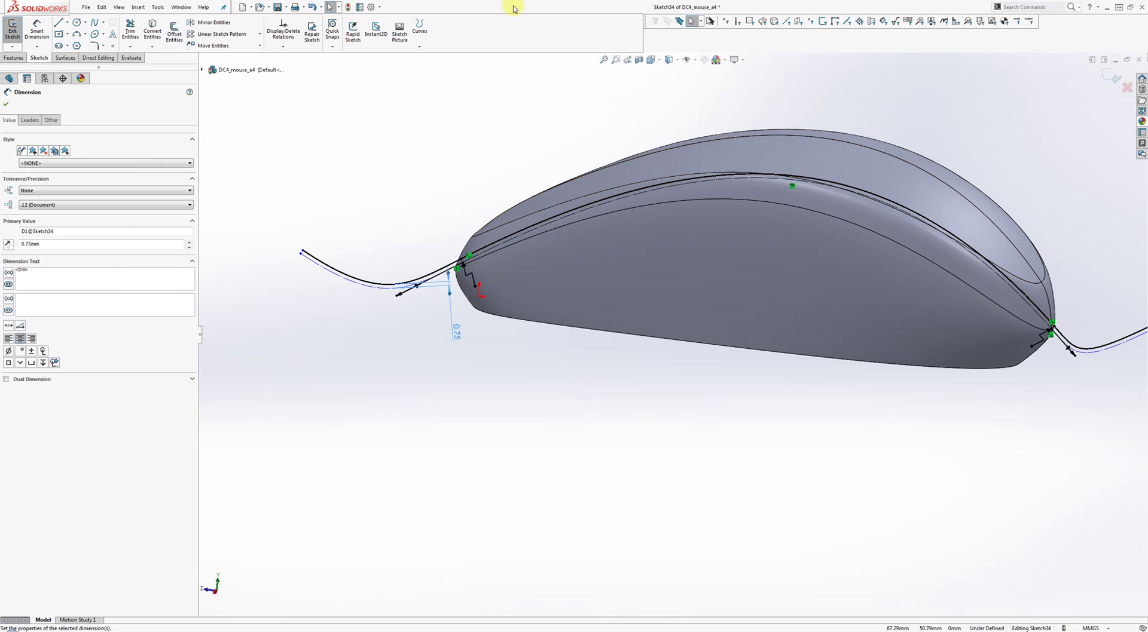
pyautogui.click(5, 106)
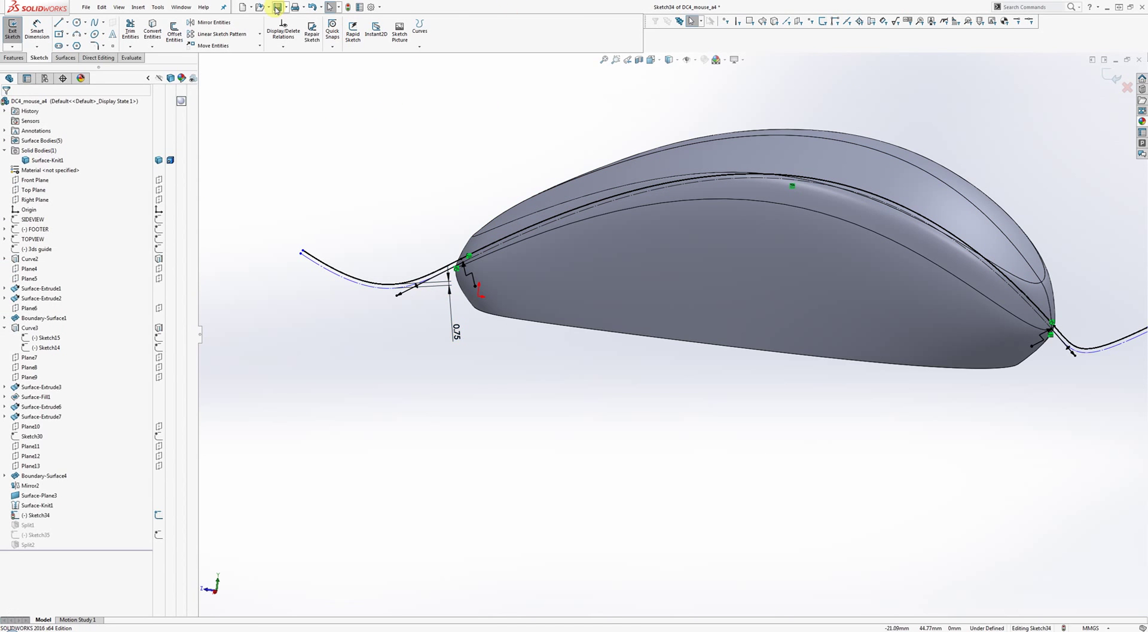
pyautogui.click(347, 7)
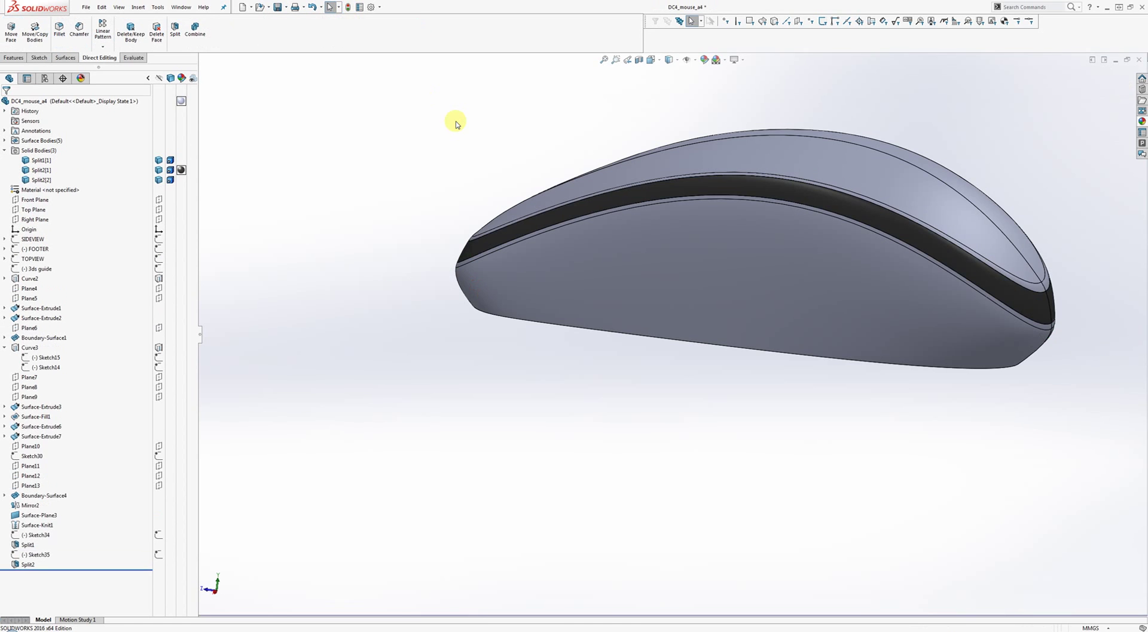
# Examine the dark middle layer and its borders with the upper and lower shell bodies around the mouse.
pyautogui.moveTo(416, 126); pyautogui.dragTo(447, 176, button='middle')
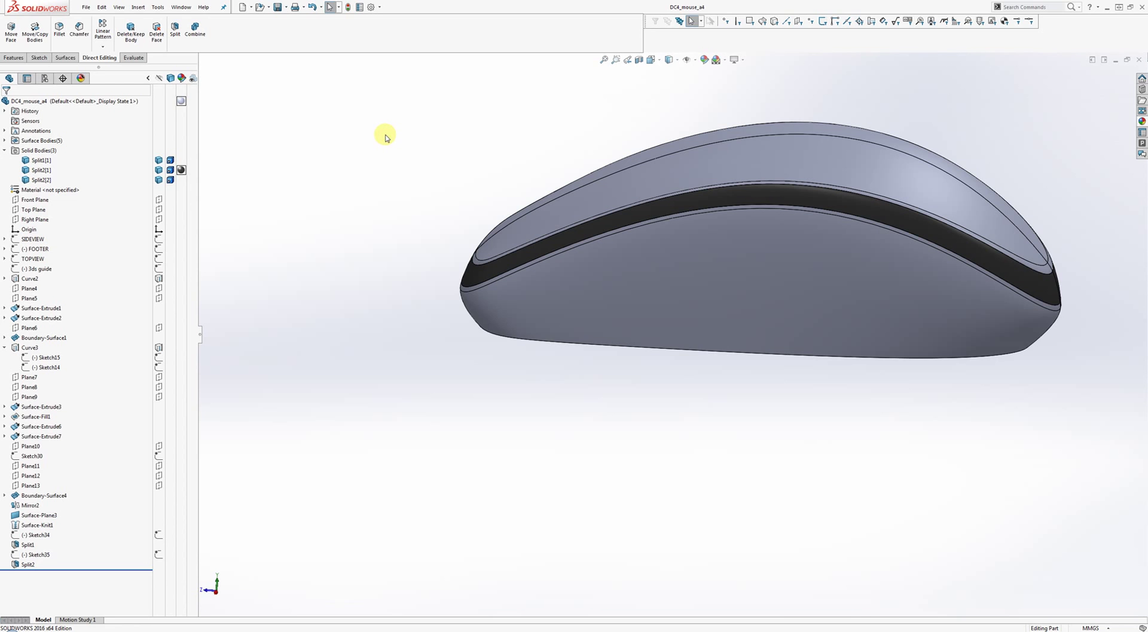
pyautogui.moveTo(566, 156); pyautogui.dragTo(722, 205, button='middle')
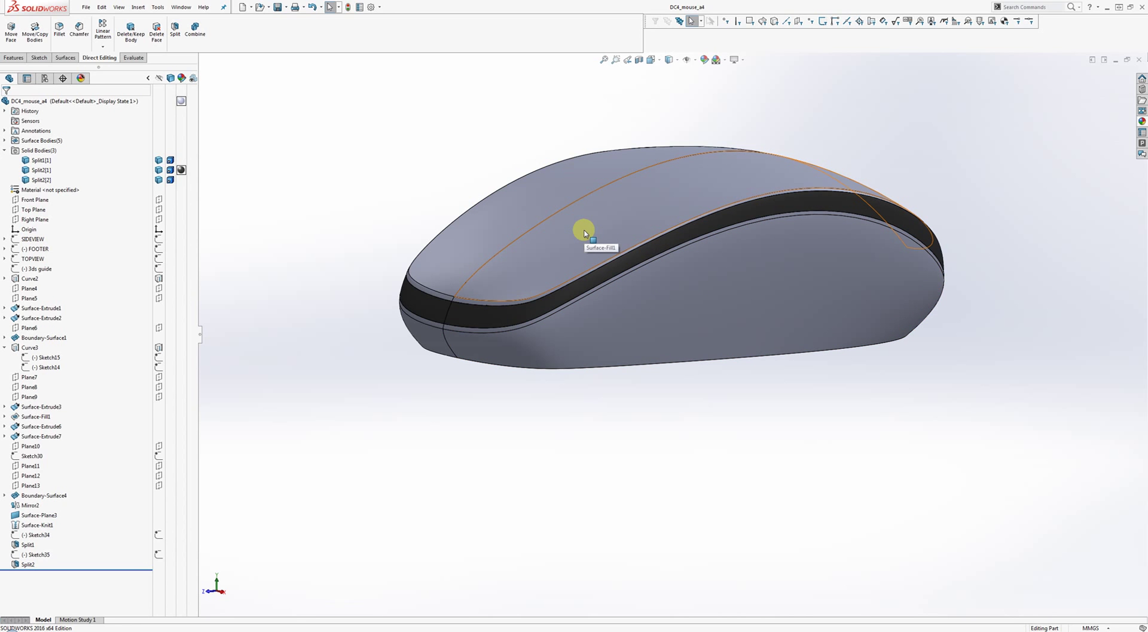
pyautogui.moveTo(859, 149); pyautogui.dragTo(856, 244, button='middle')
pyautogui.scroll(-5, 526, 284)
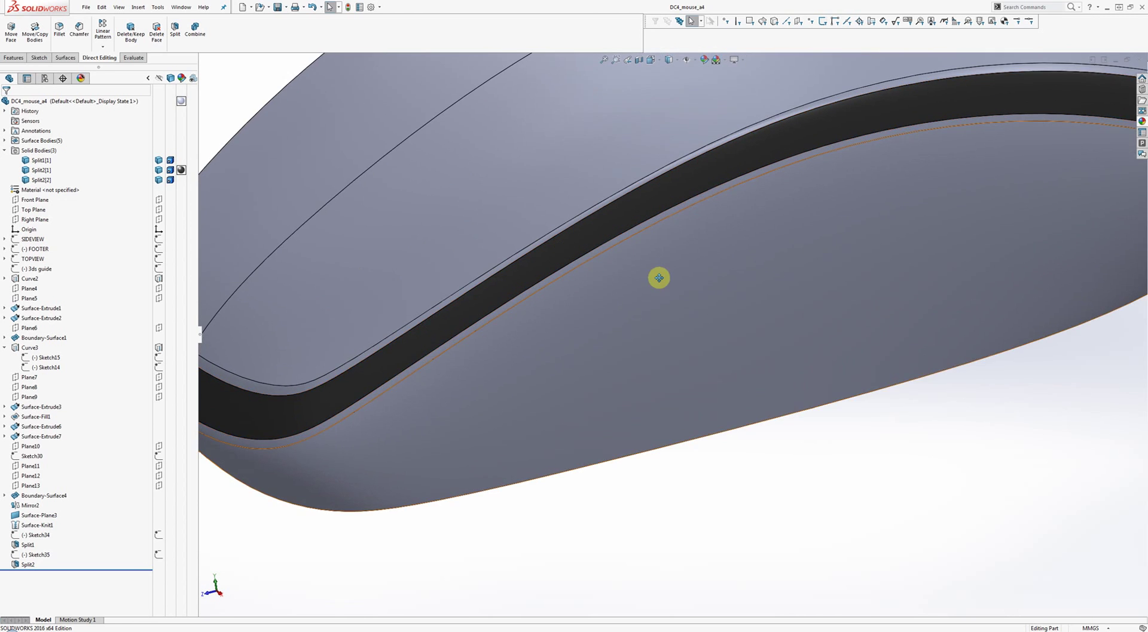
pyautogui.scroll(4, 658, 277)
pyautogui.scroll(3, 651, 299)
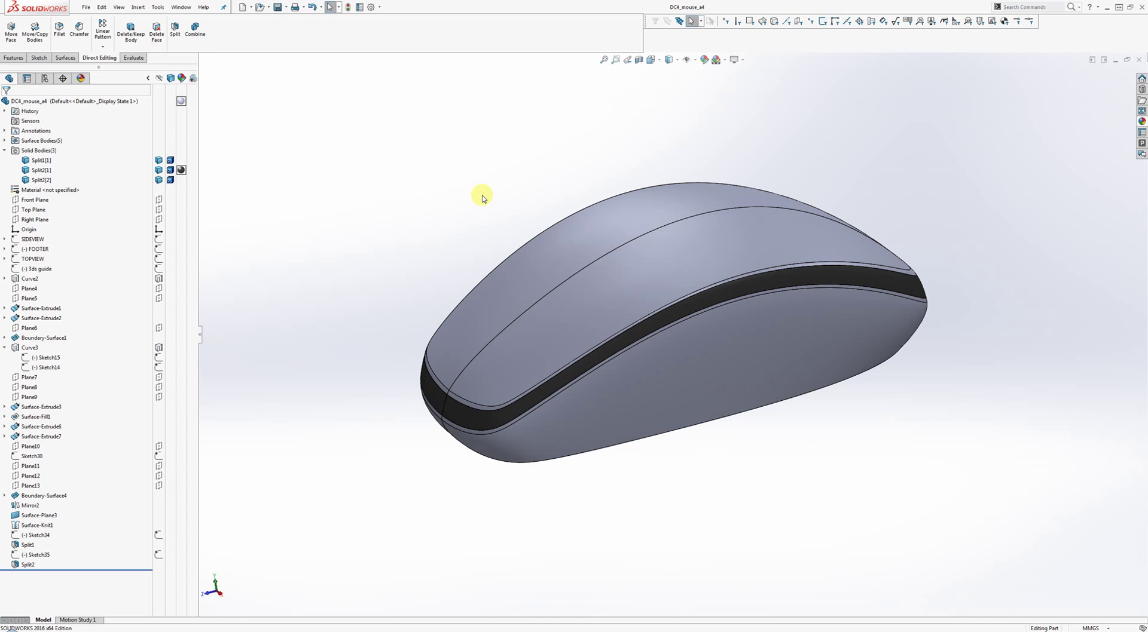
pyautogui.moveTo(483, 197)
pyautogui.mouseDown(button='middle')
pyautogui.moveTo(486, 146)
pyautogui.moveTo(492, 201)
pyautogui.mouseUp(button='middle')
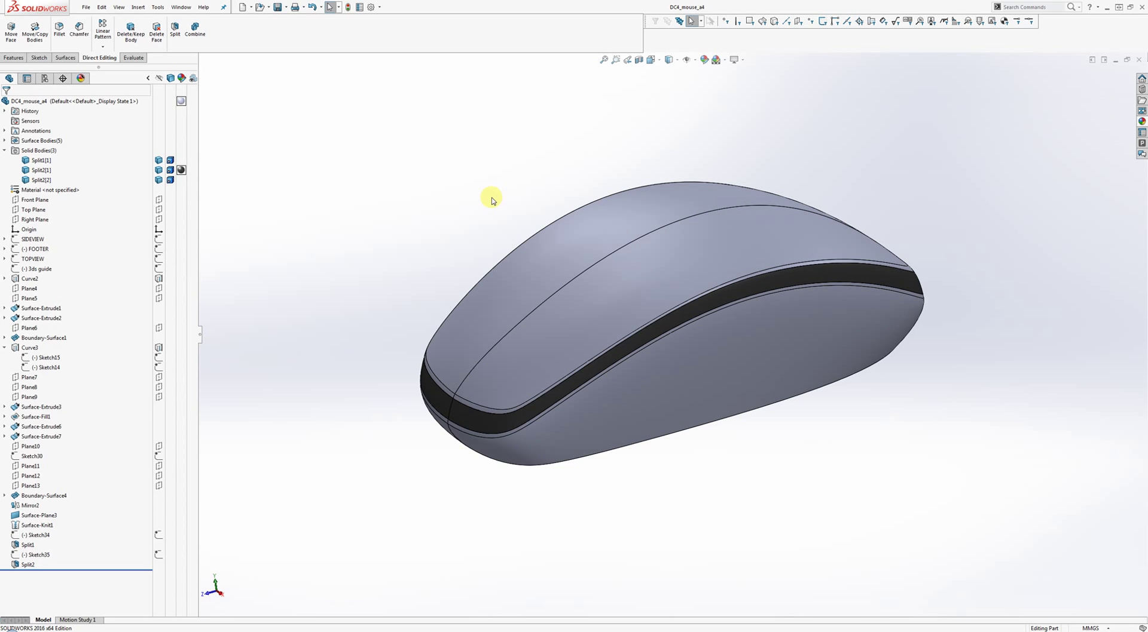